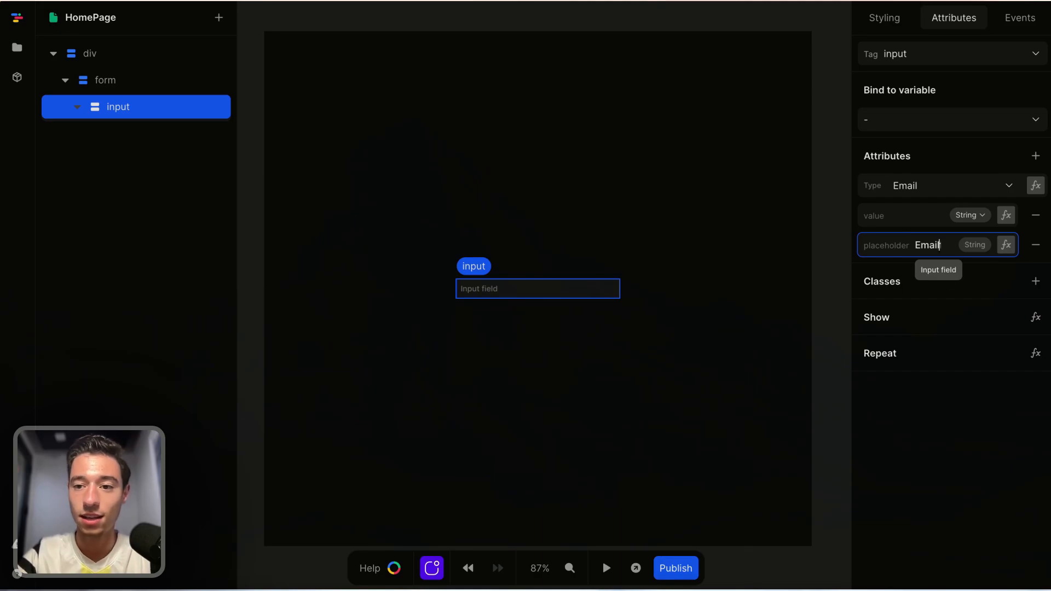
Set the input's placeholder text to Email.
type("field")
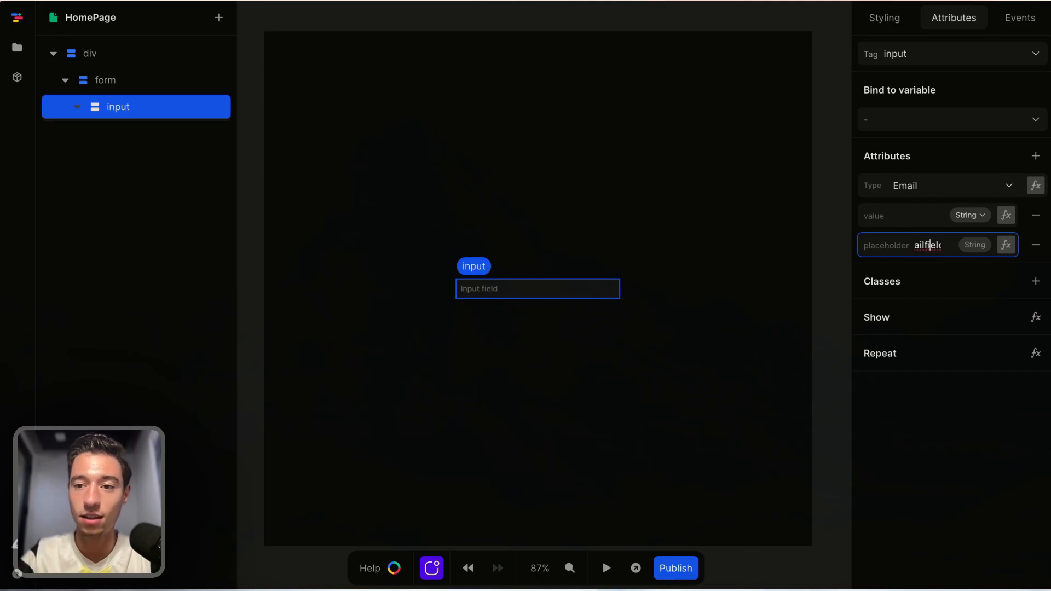
key("Right")
key("Right")
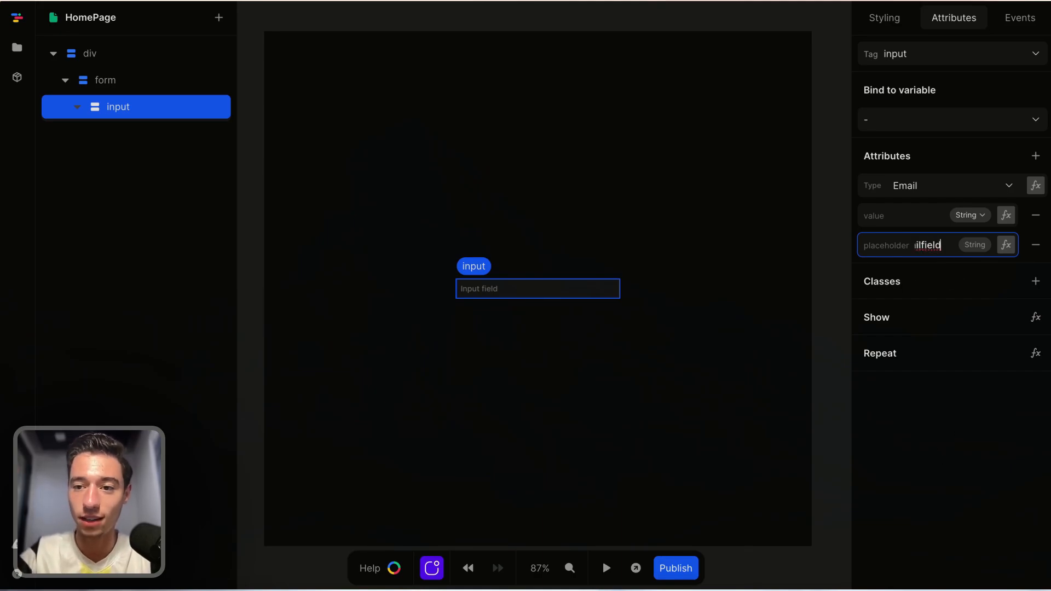
double_click(929, 244)
key("BackSpace")
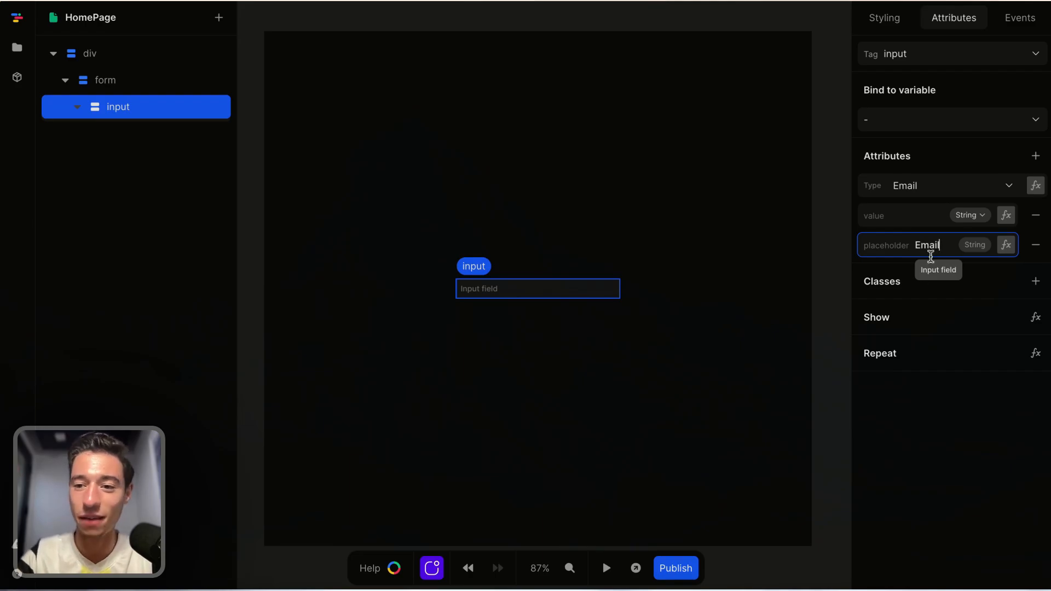
left_click(878, 525)
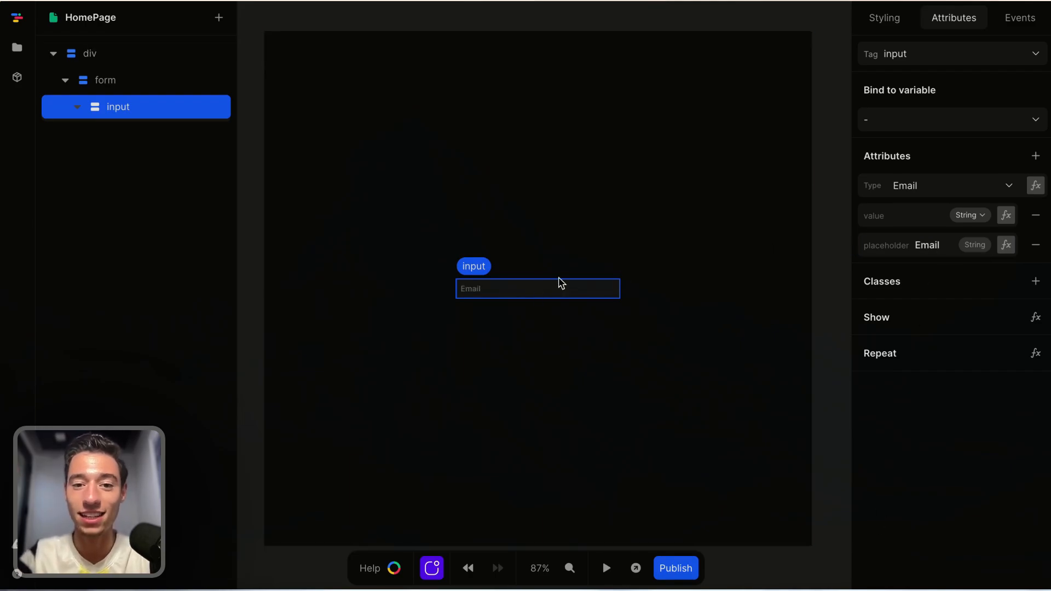
Paste a duplicate of the email input into the form.
left_click(96, 80)
key("ctrl+v")
left_click(154, 141)
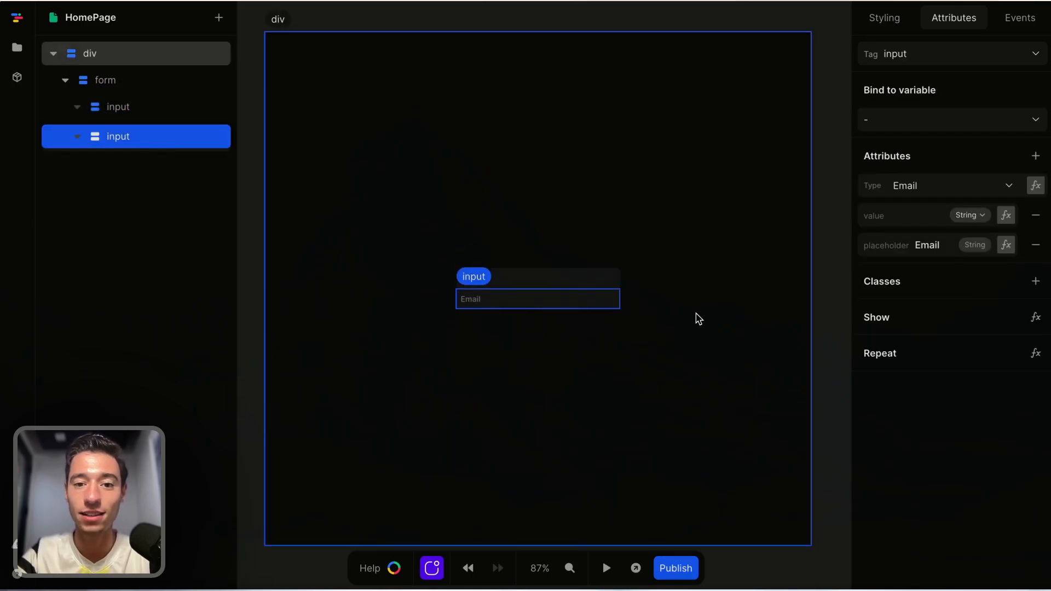
Change the second input's type to Password.
left_click(631, 324)
left_click(533, 300)
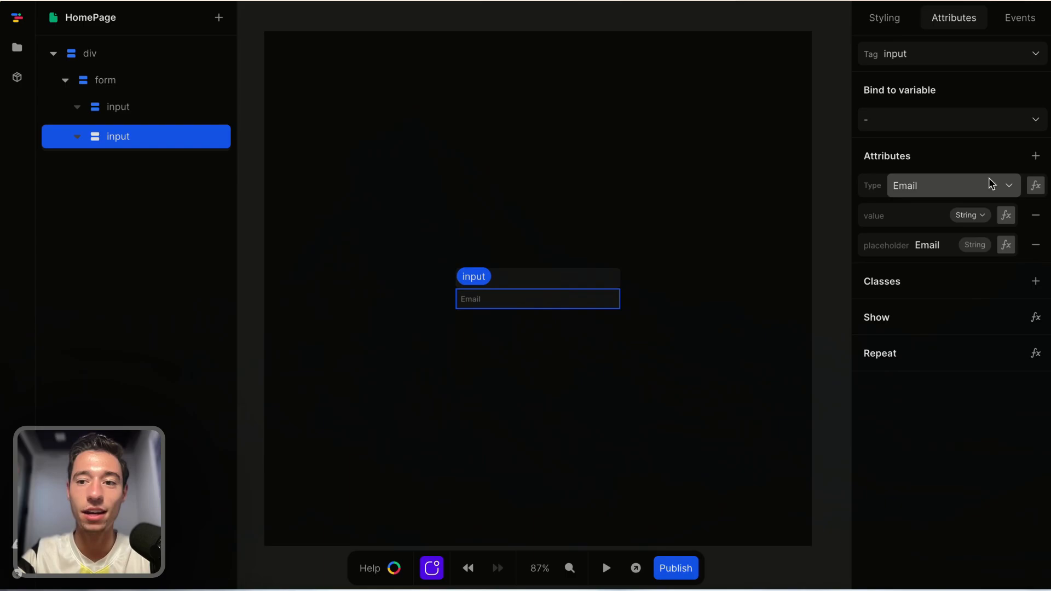
left_click(953, 186)
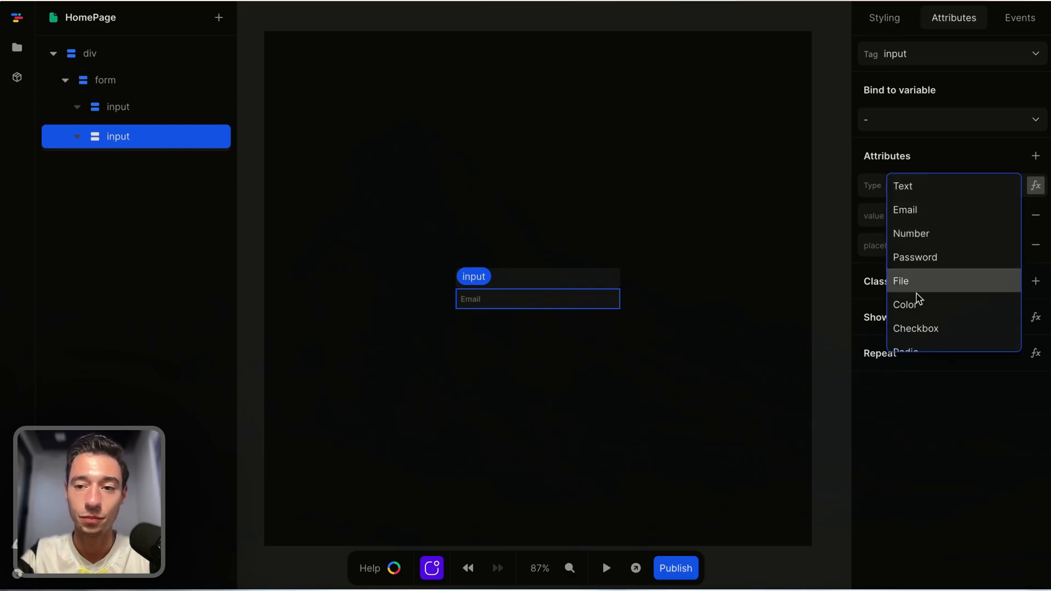
left_click(934, 257)
Change the second input's placeholder text to Password.
double_click(933, 246)
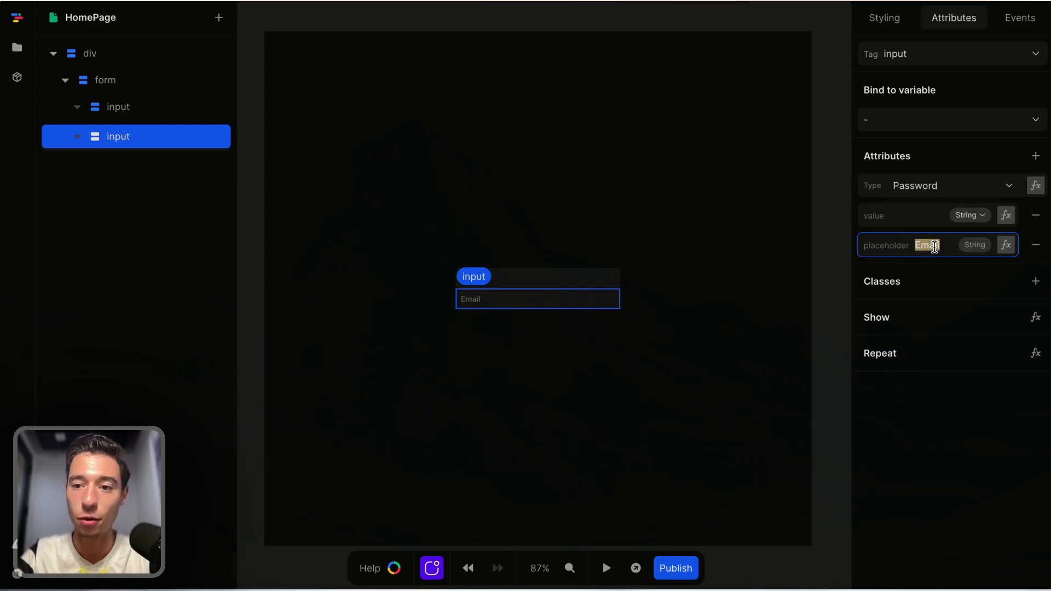
key("BackSpace")
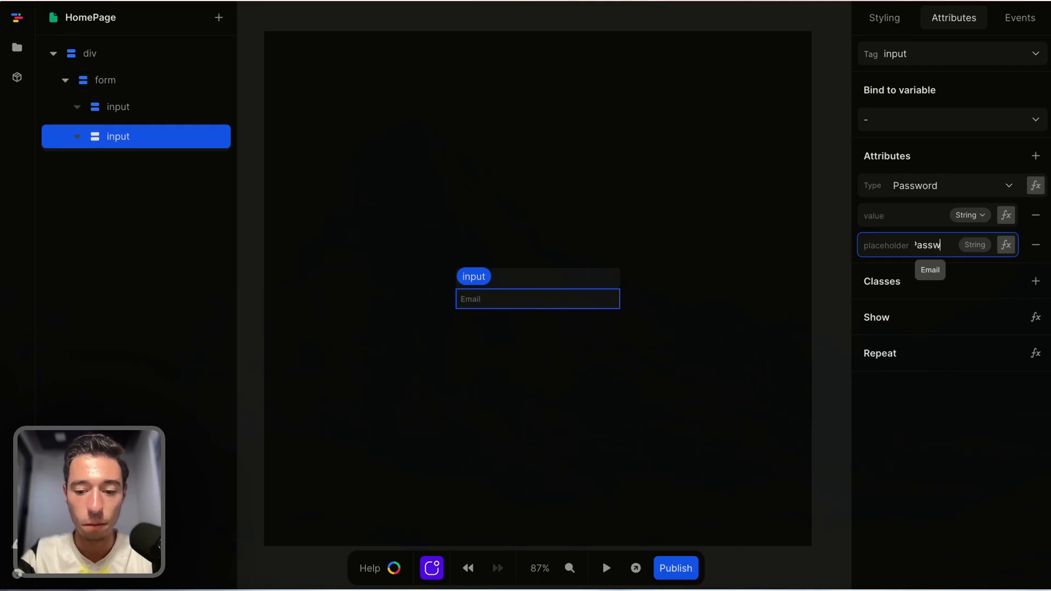
left_click(963, 426)
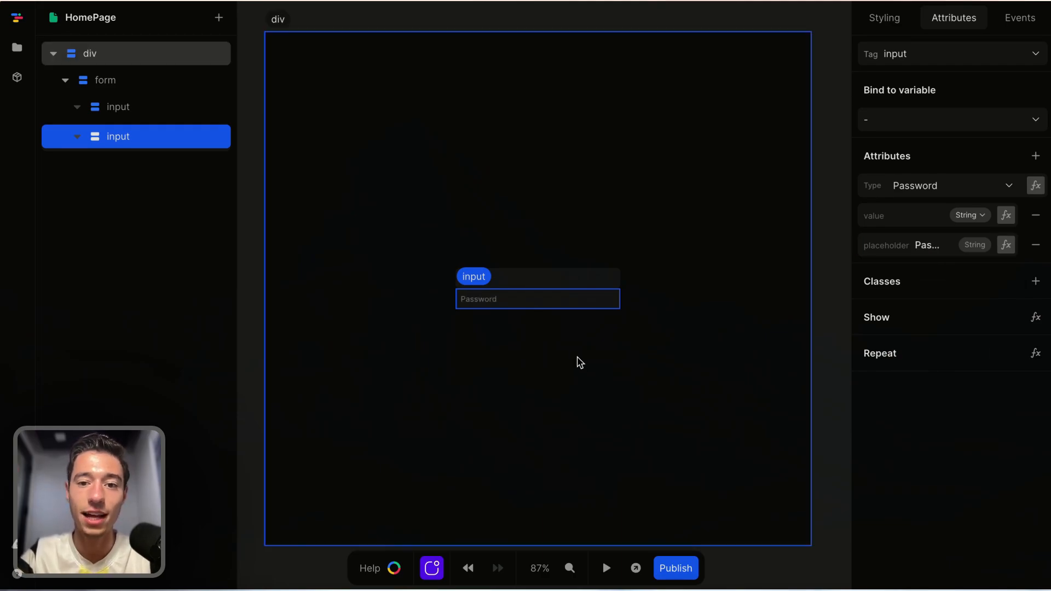
Set the form's flex gap to 0.5rem.
left_click(609, 313)
left_click(167, 83)
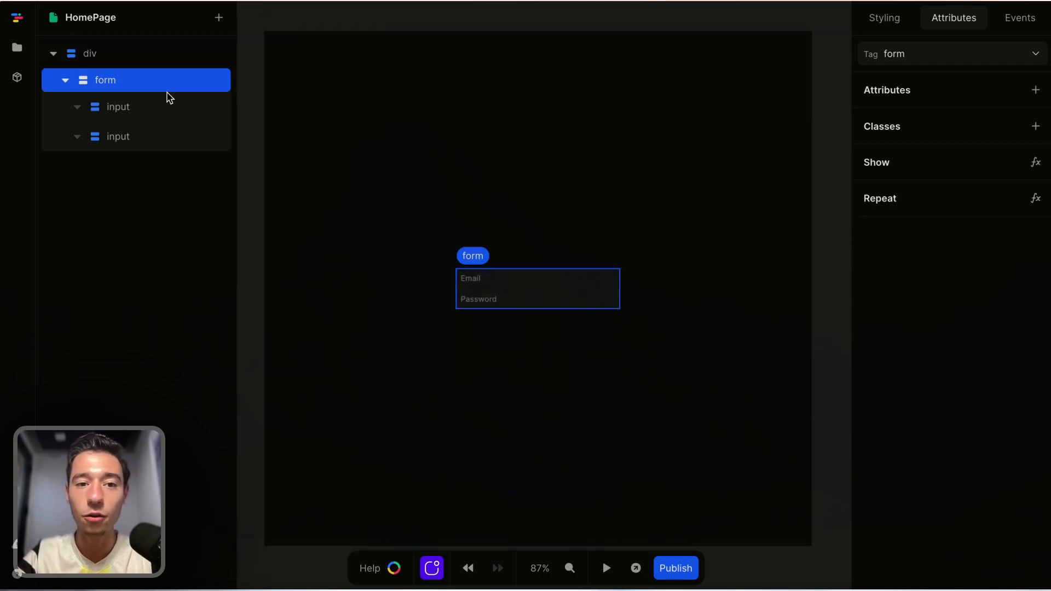
left_click(884, 18)
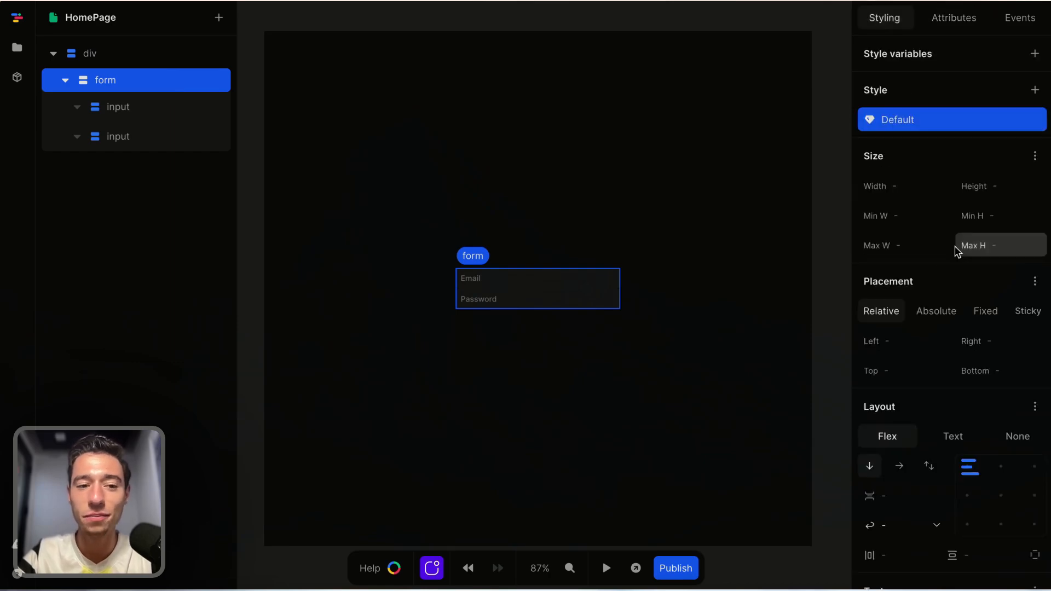
scroll(957, 251, "down", 4)
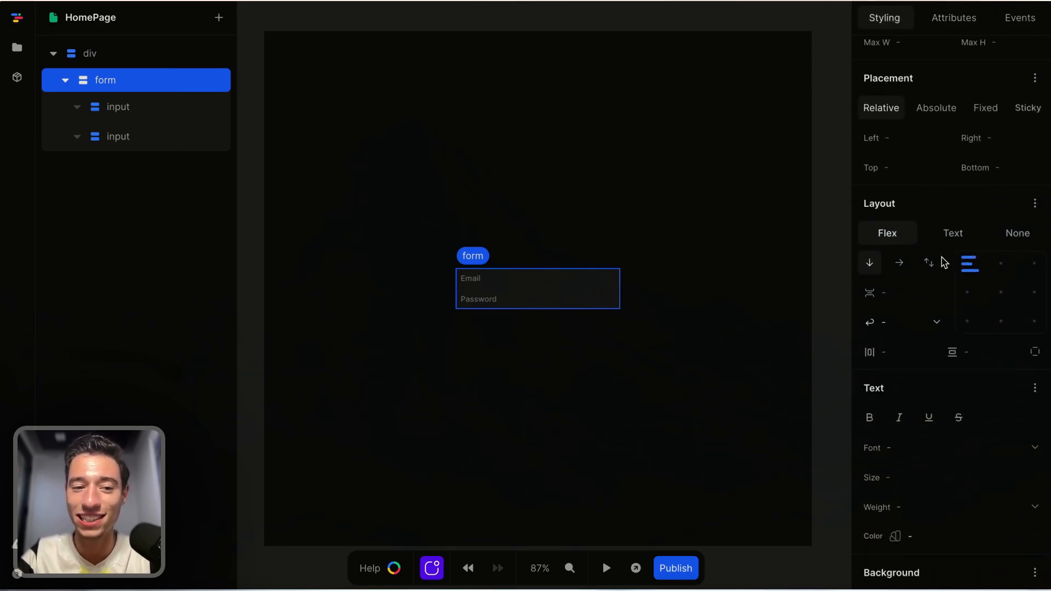
scroll(941, 261, "up", 1)
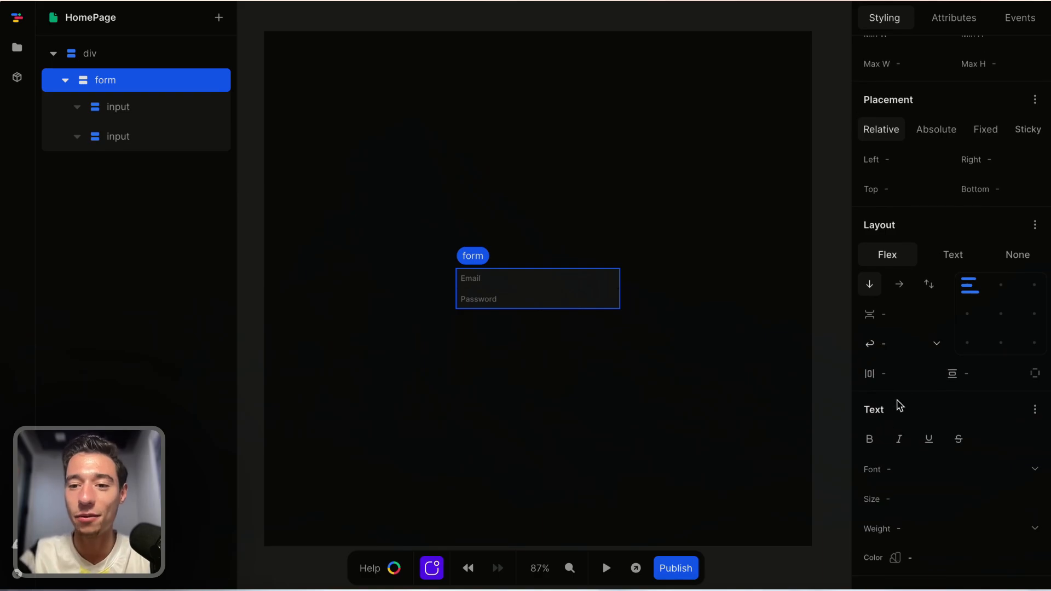
left_click(900, 311)
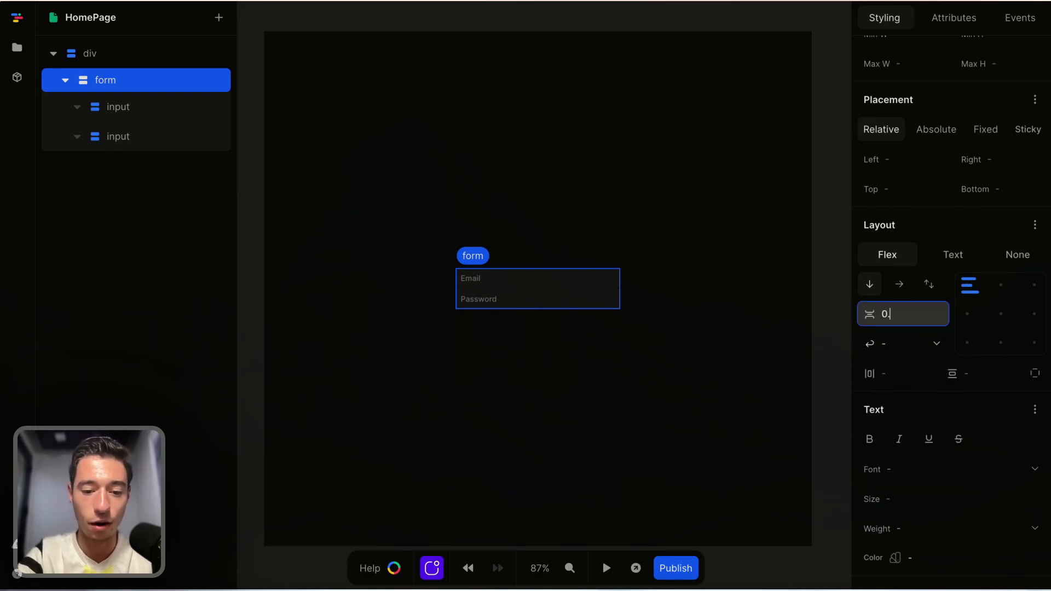
type("0.5rem")
left_click(673, 188)
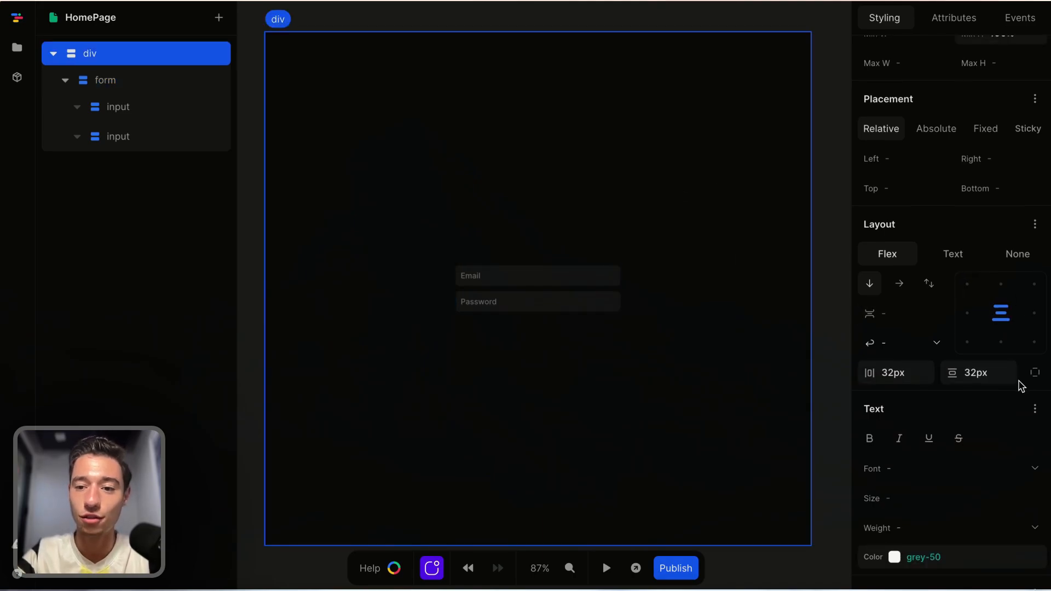
Set the page div's background color to white #ffffff.
scroll(993, 455, "down", 3)
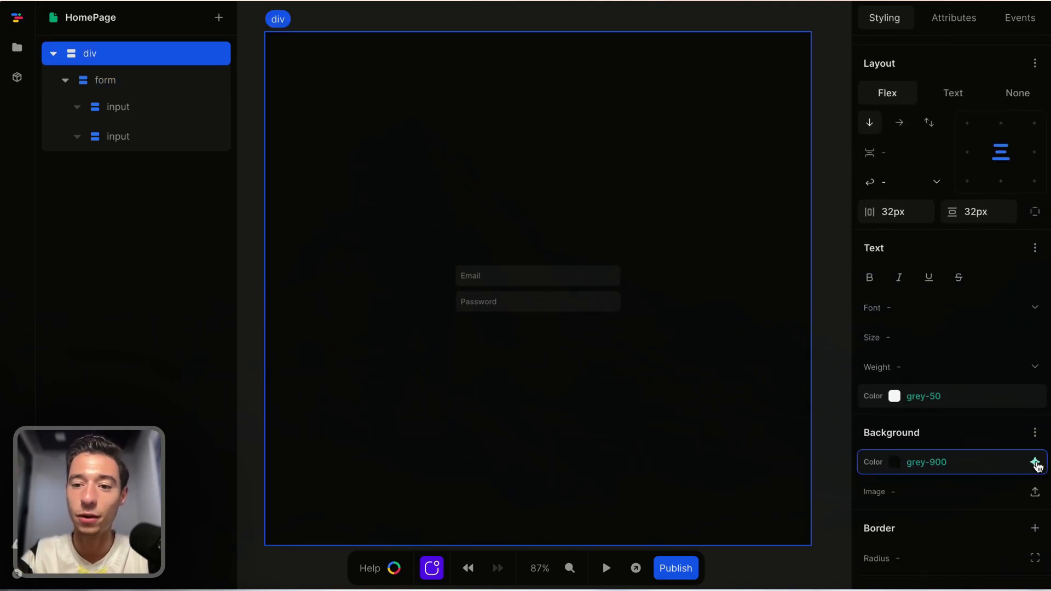
left_click(1033, 462)
left_click(903, 272)
left_click(894, 461)
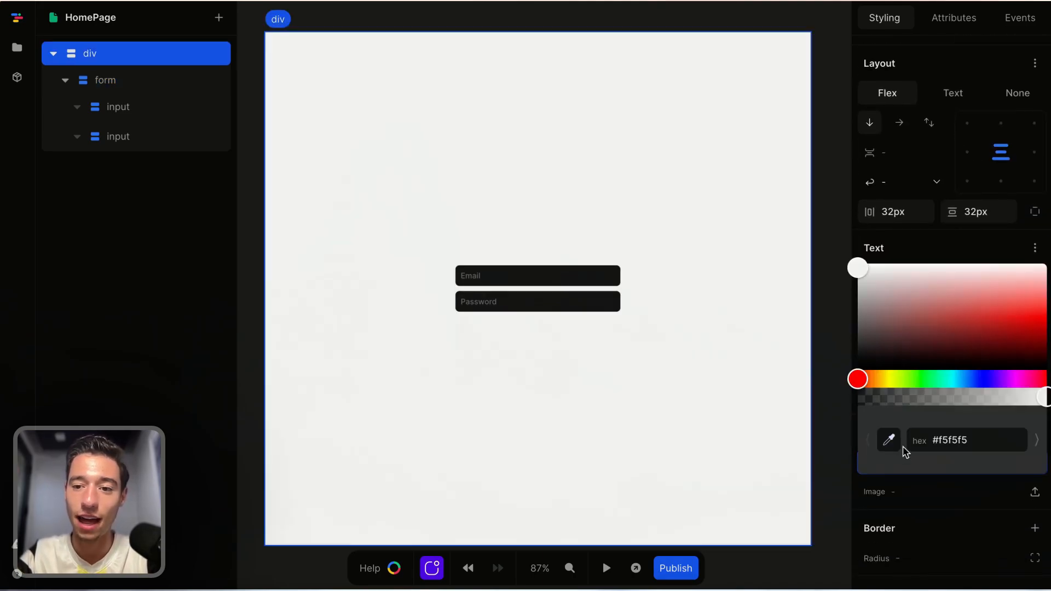
left_click(909, 238)
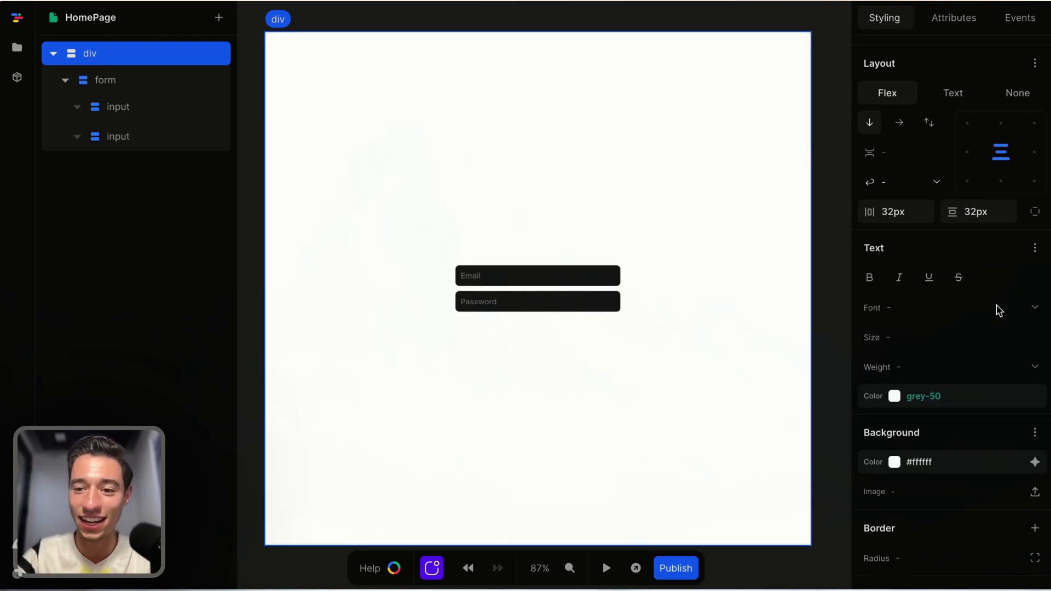
Set the page div's text color to grey-700.
left_click(1035, 397)
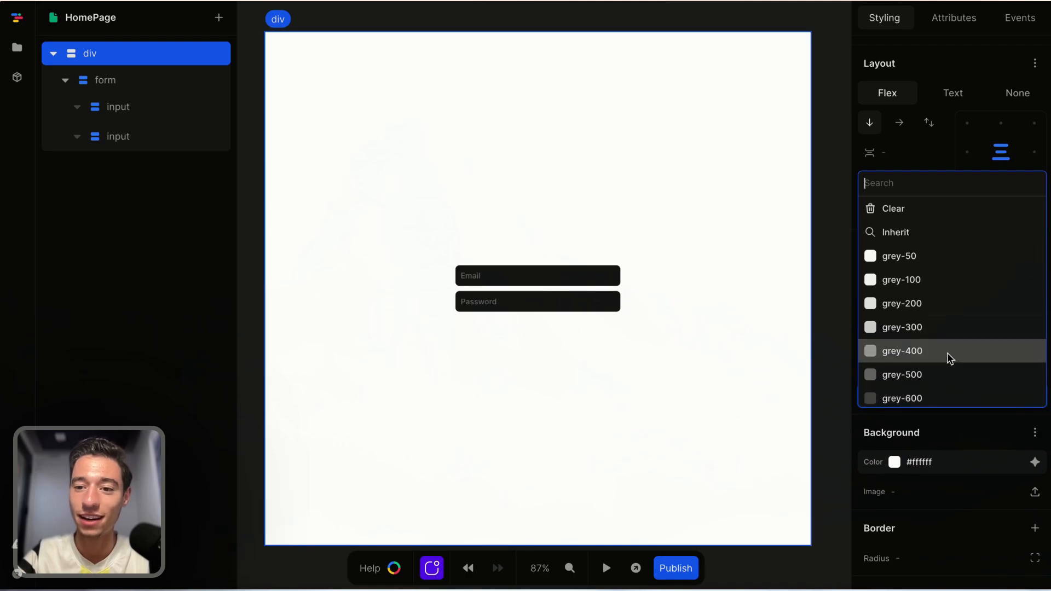
scroll(949, 357, "down", 3)
left_click(924, 333)
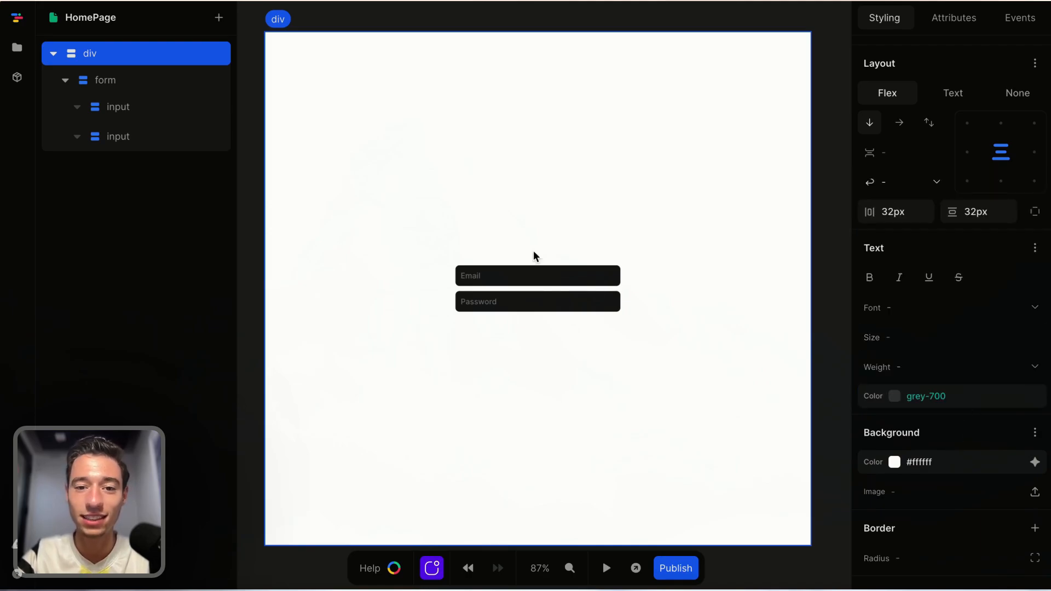
Set the email input's horizontal padding to 0.75rem.
left_click(556, 283)
scroll(939, 296, "up", 3)
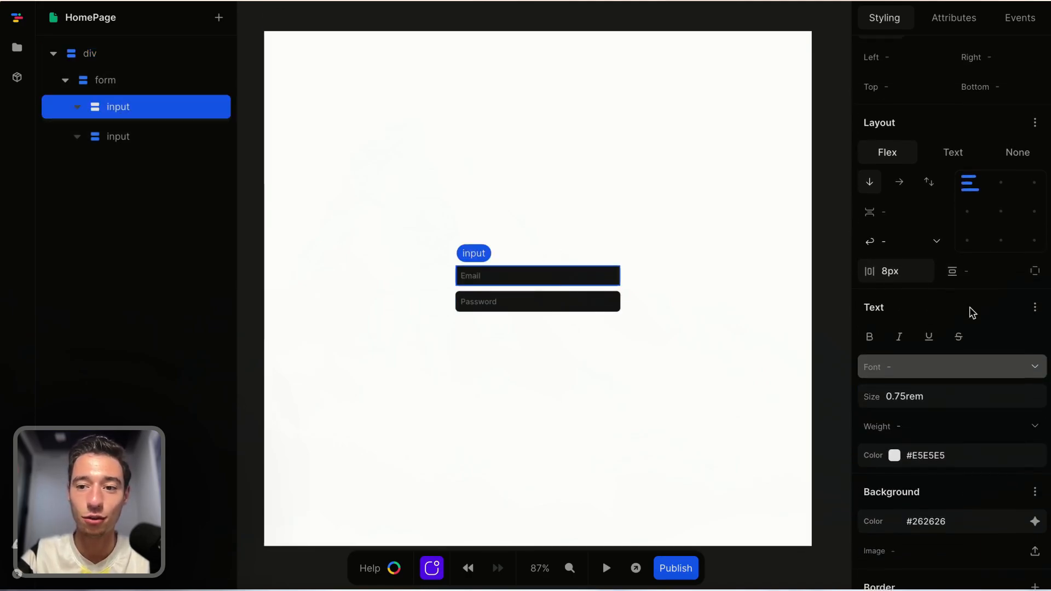
left_click(913, 299)
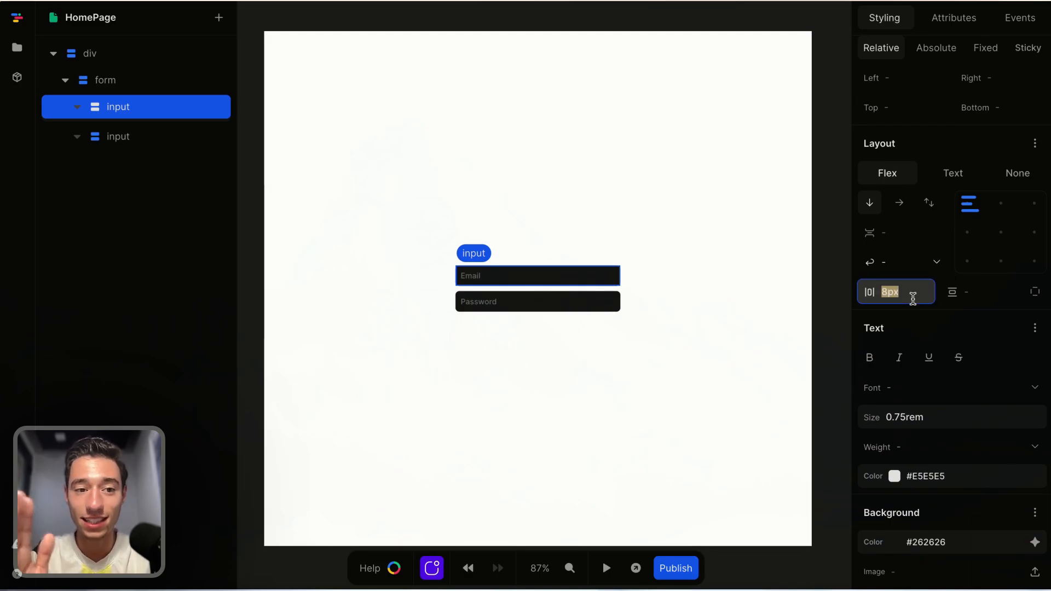
key("BackSpace")
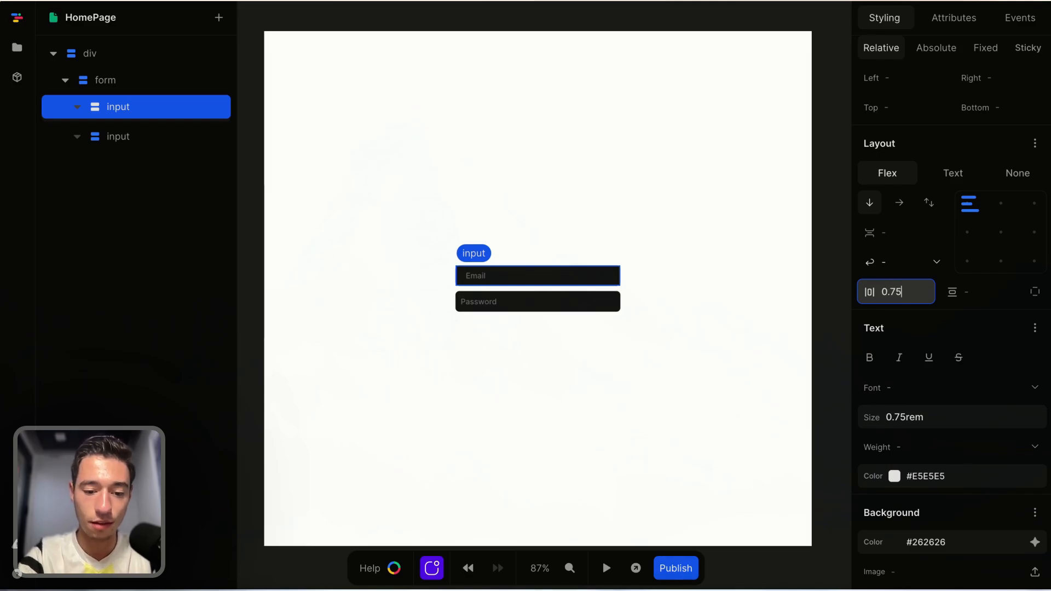
left_click(604, 302)
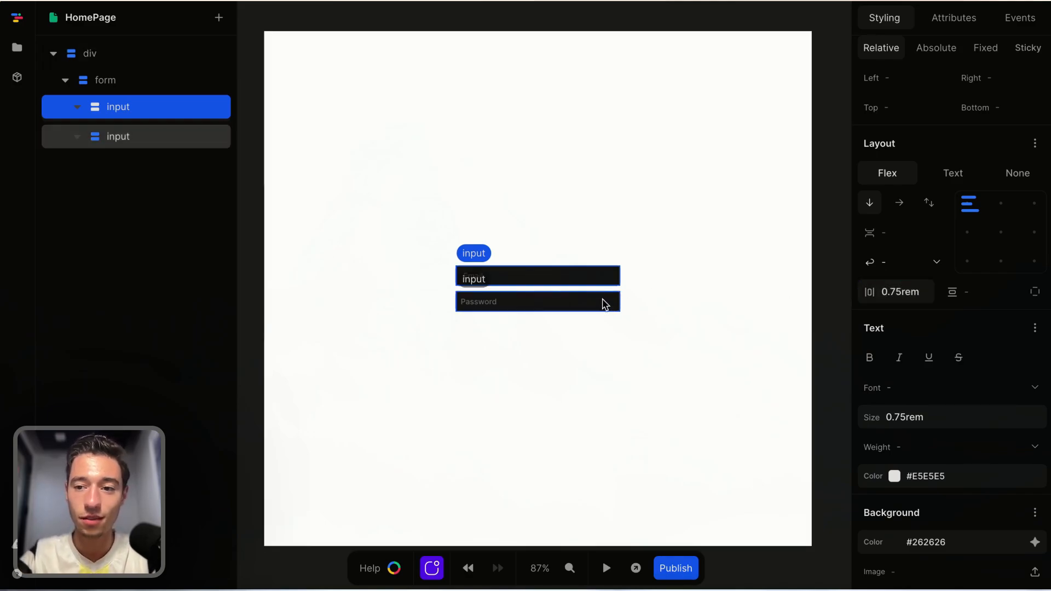
Set the password input's horizontal padding to match the email input.
left_click(920, 293)
key("BackSpace")
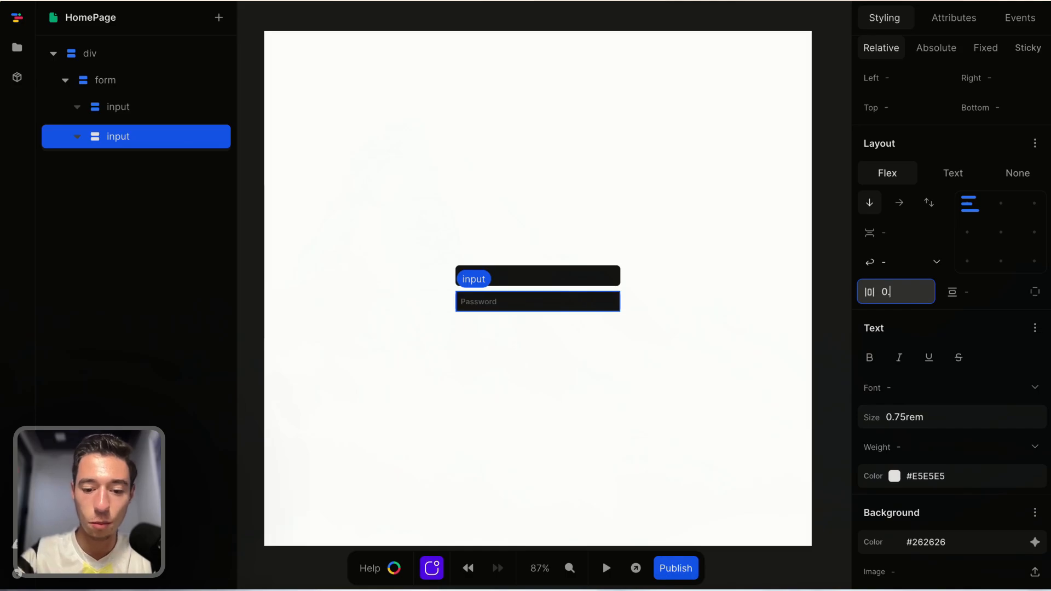
key("Return")
Set the form's horizontal padding to 1rem.
left_click(648, 361)
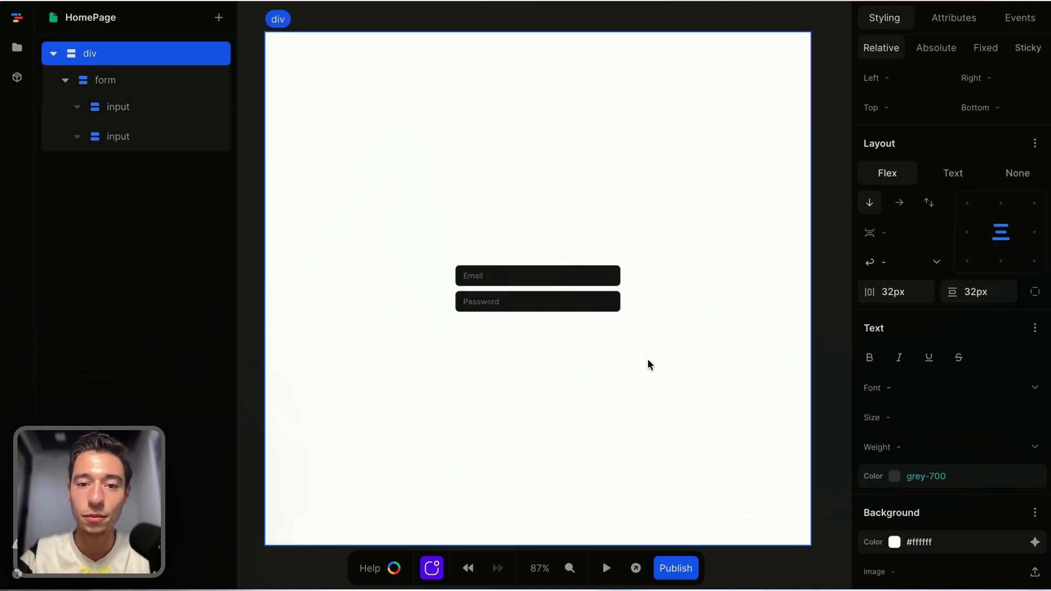
left_click(587, 289)
left_click(897, 289)
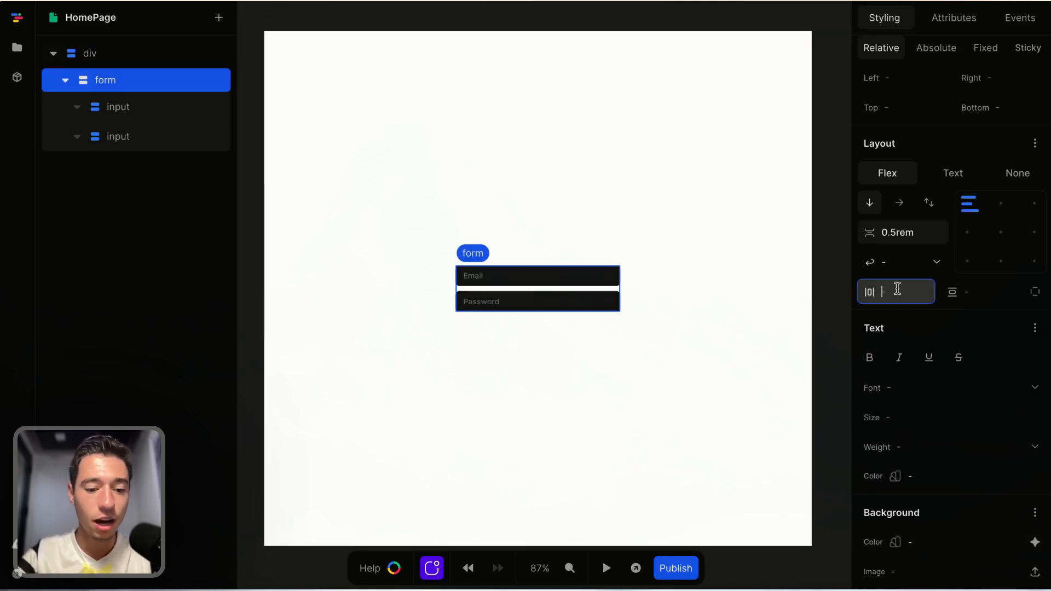
type("1rem")
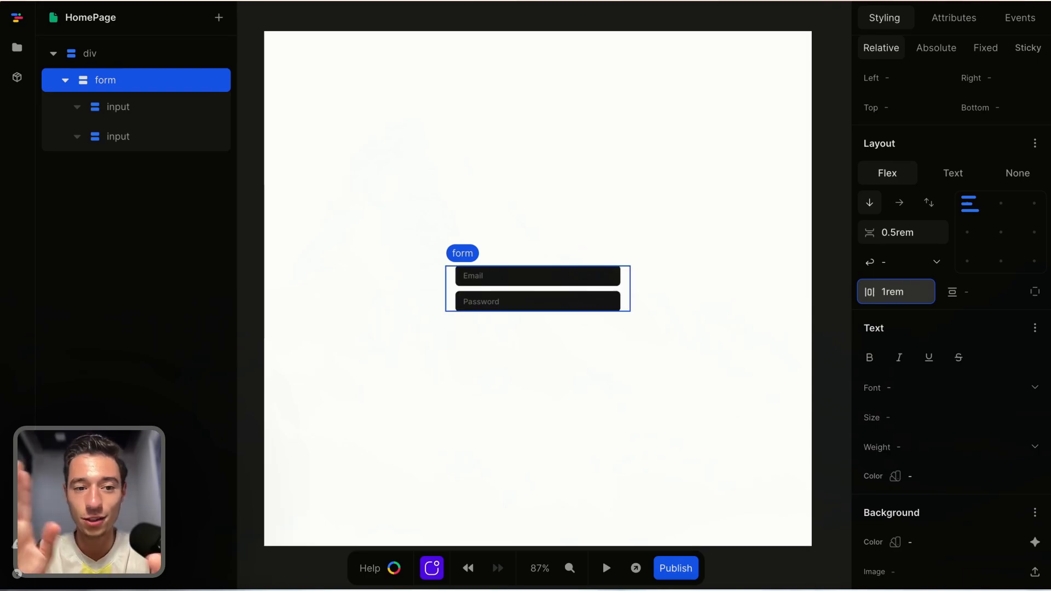
Set the form's vertical and horizontal padding both to 0.5rem.
left_click(980, 290)
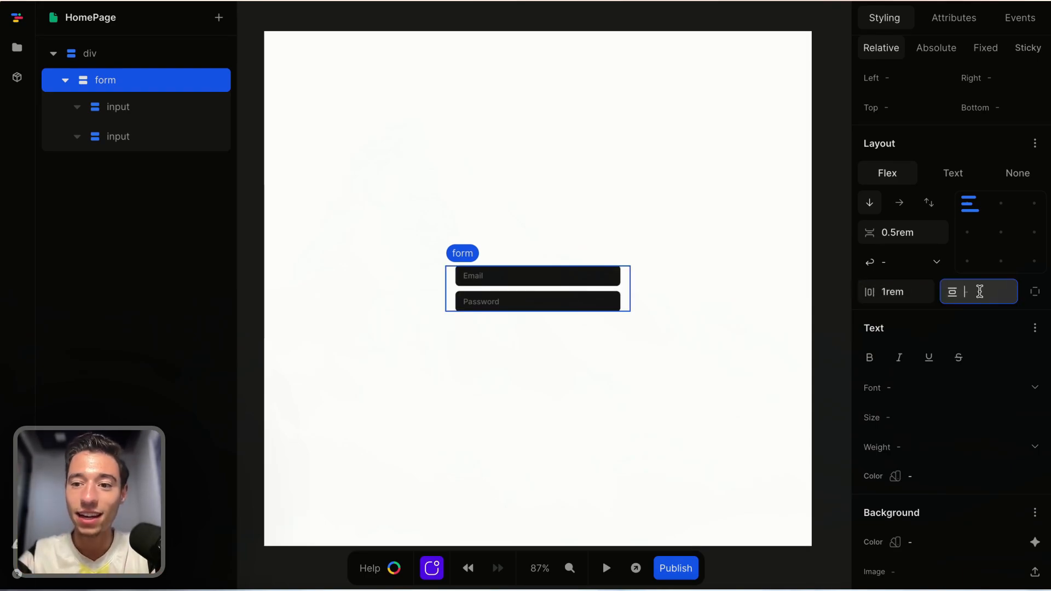
type("1re")
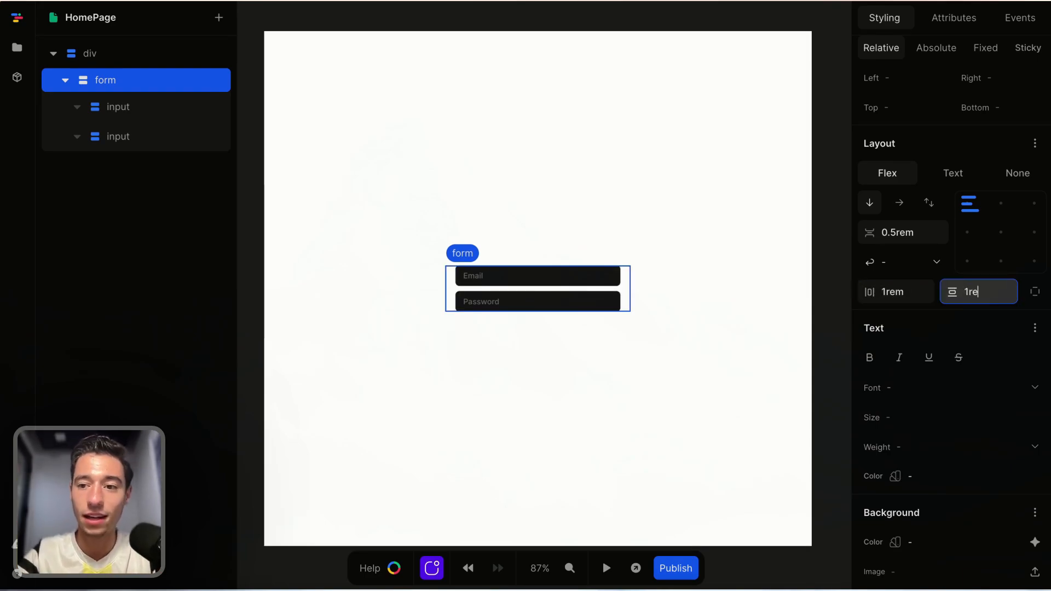
type("m")
key("BackSpace")
key("BackSpace")
key("BackSpace")
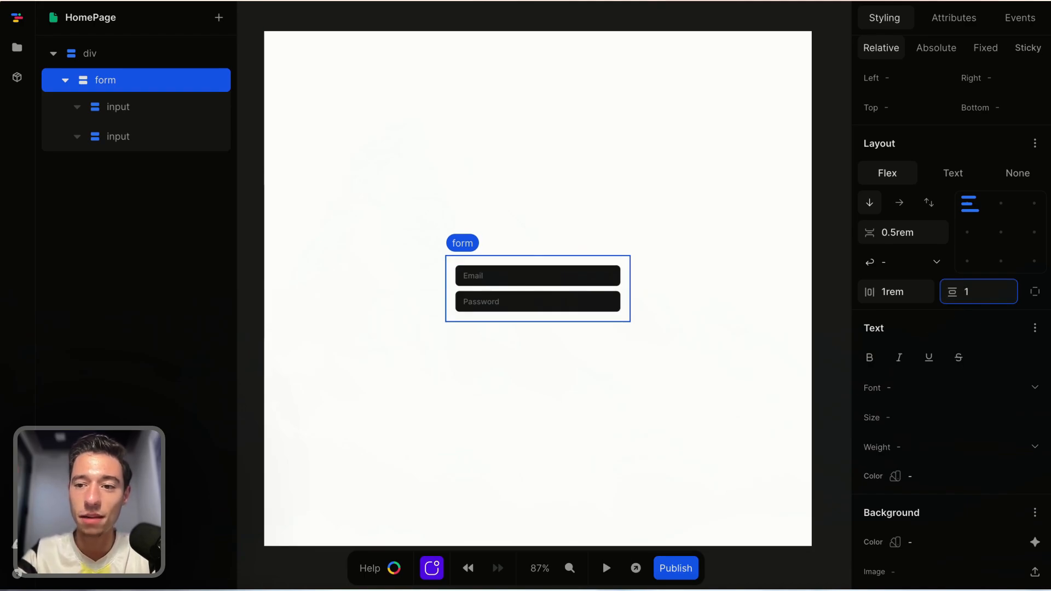
type("0.5rem")
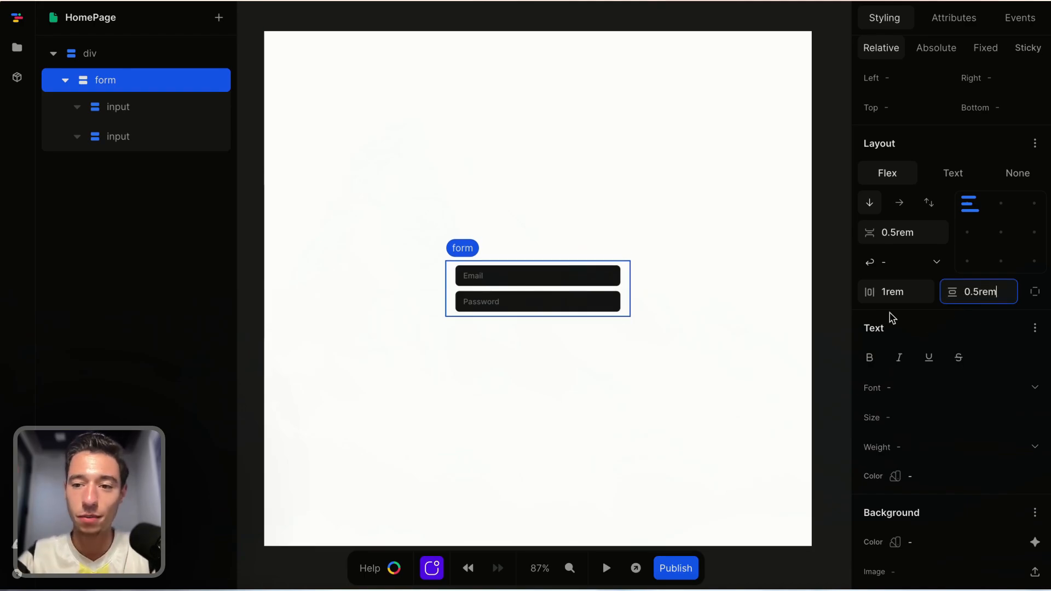
left_click(911, 293)
key("BackSpace")
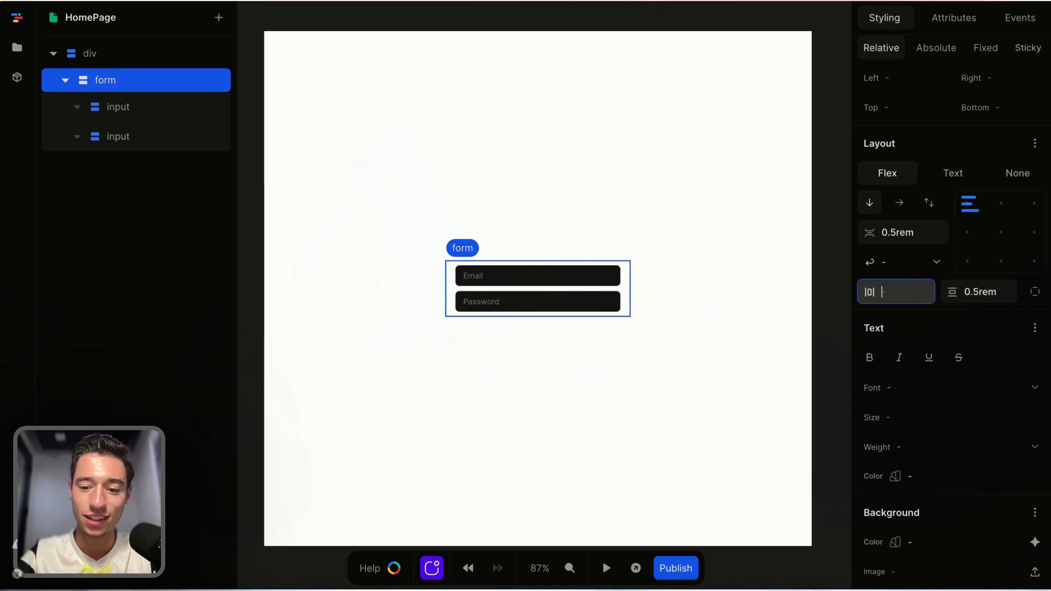
type("0.5rem")
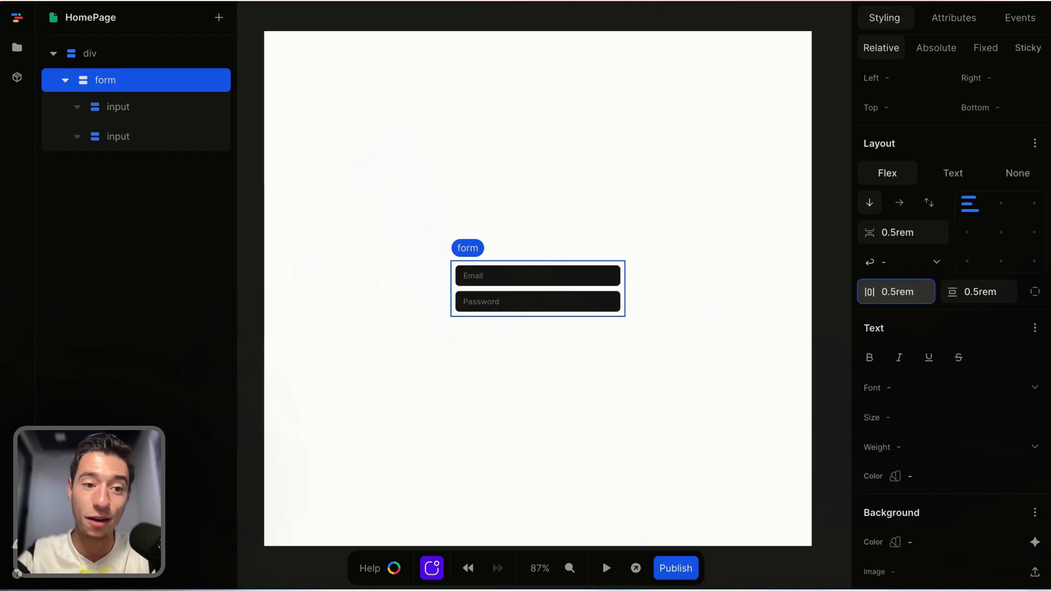
Set the form's background color to grey-50.
scroll(985, 410, "down", 3)
left_click(1035, 450)
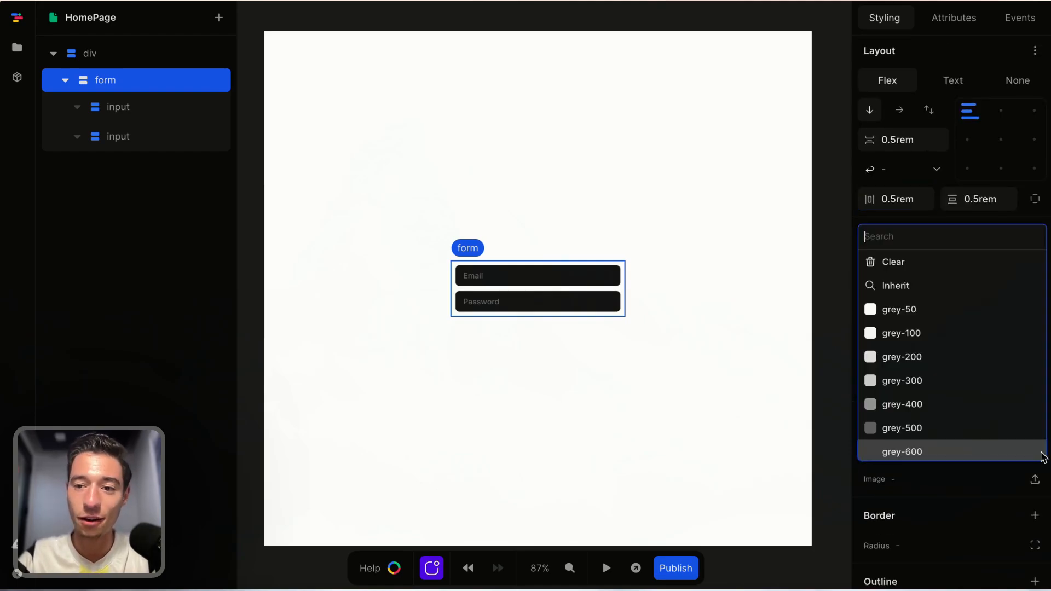
left_click(956, 319)
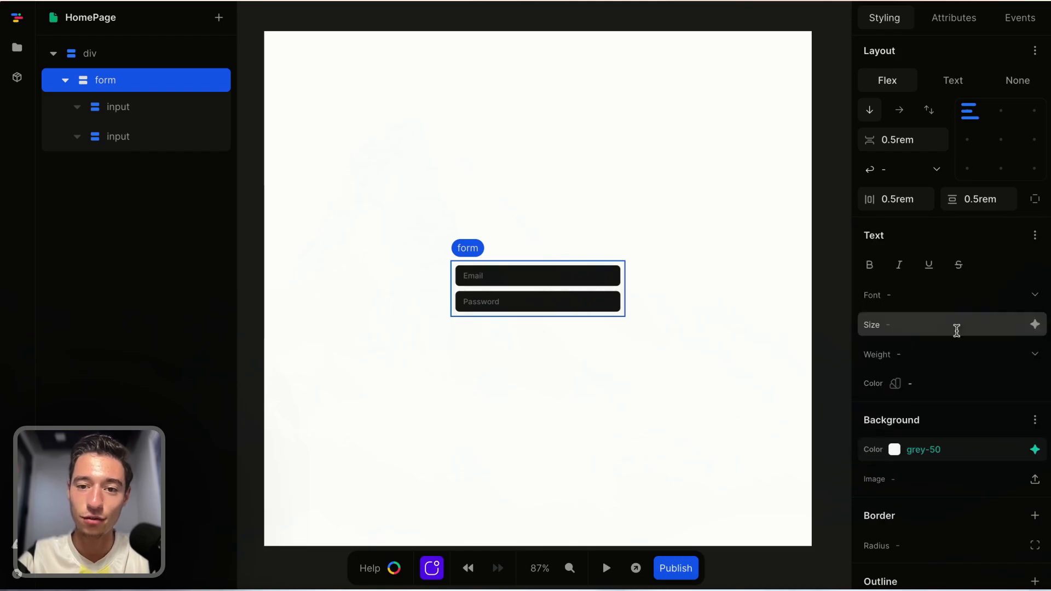
Add a 1px solid light grey border around the form.
scroll(950, 481, "down", 2)
left_click(1035, 467)
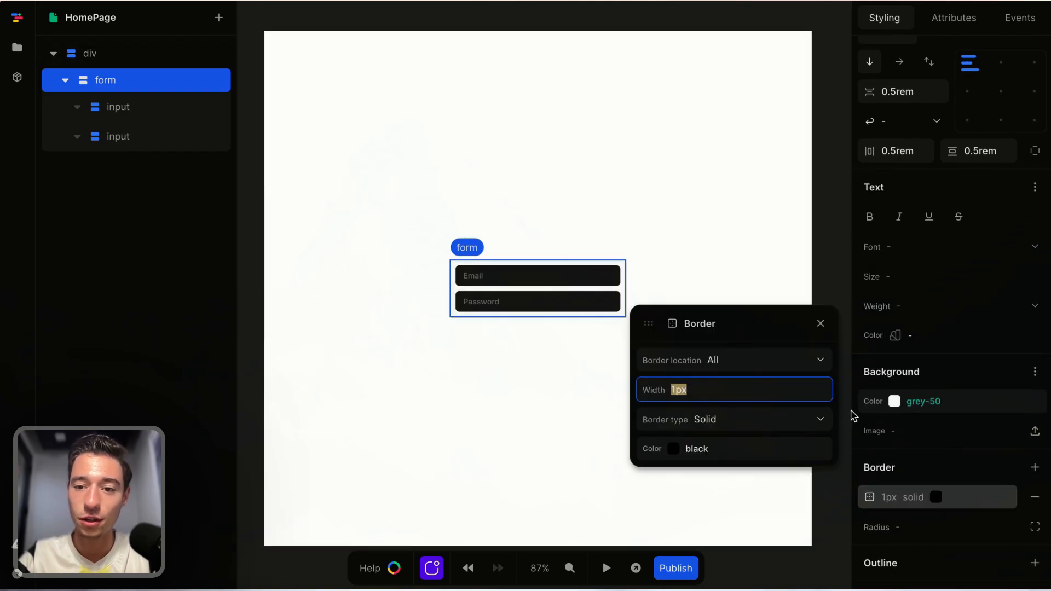
left_click(820, 448)
left_click(773, 357)
left_click(821, 323)
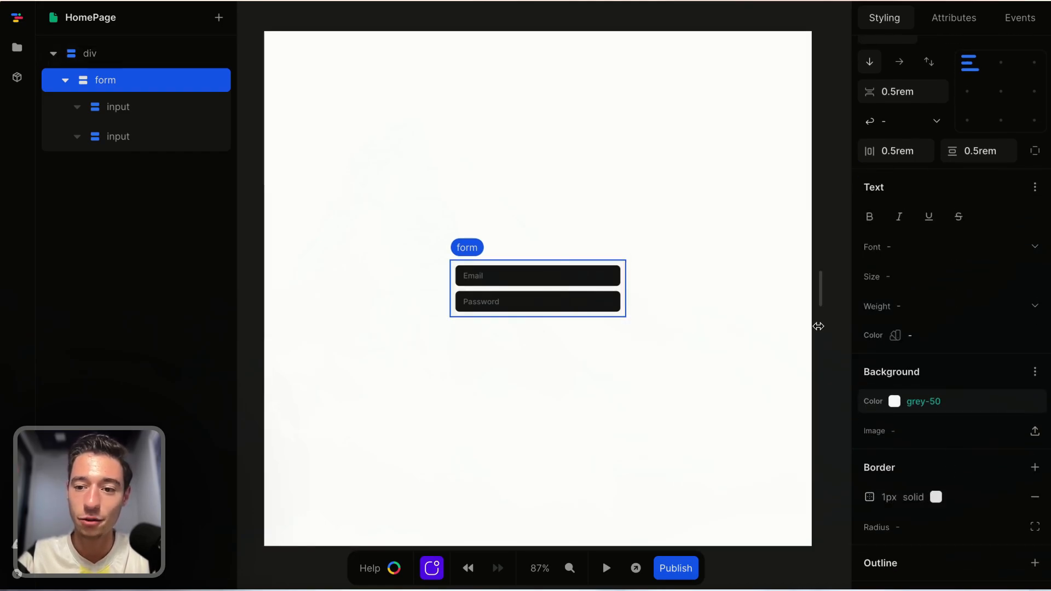
Set the form's corner radius to 15px.
left_click(910, 529)
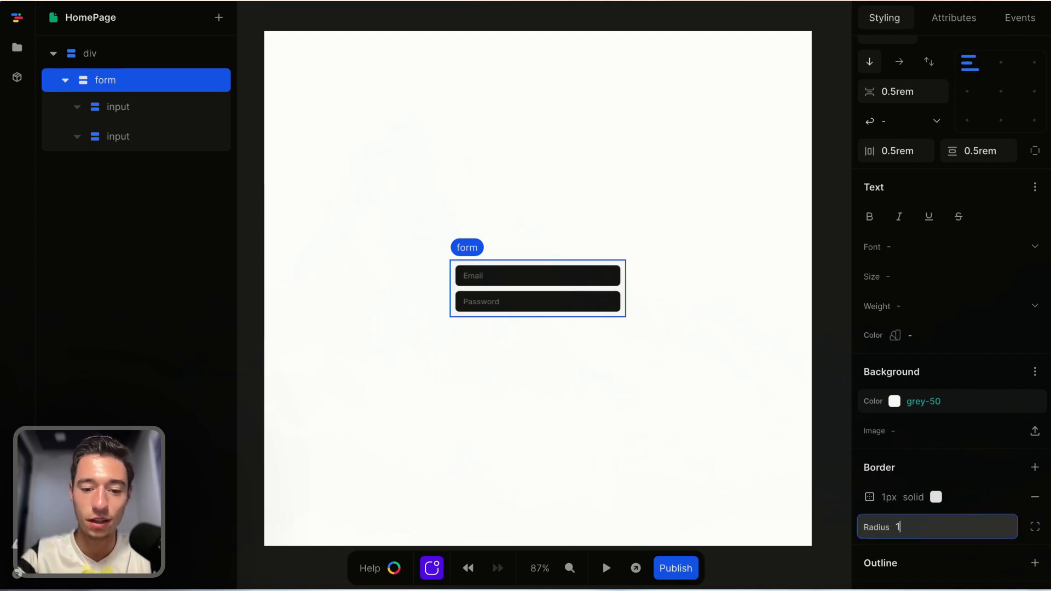
type("15px")
left_click(655, 476)
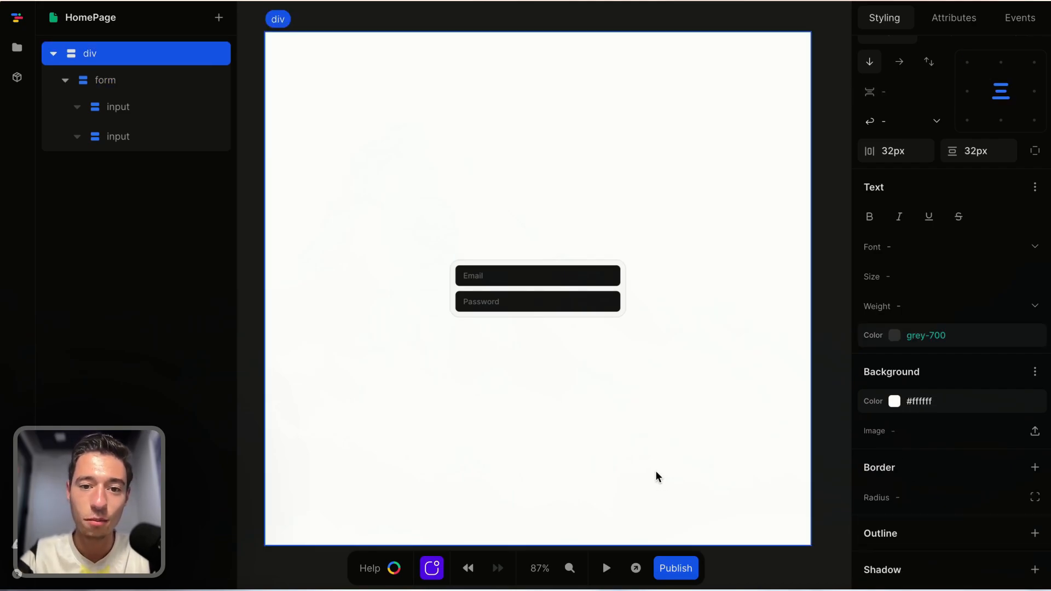
Set the email input's background color to white #ffffff.
scroll(652, 425, "up", 5)
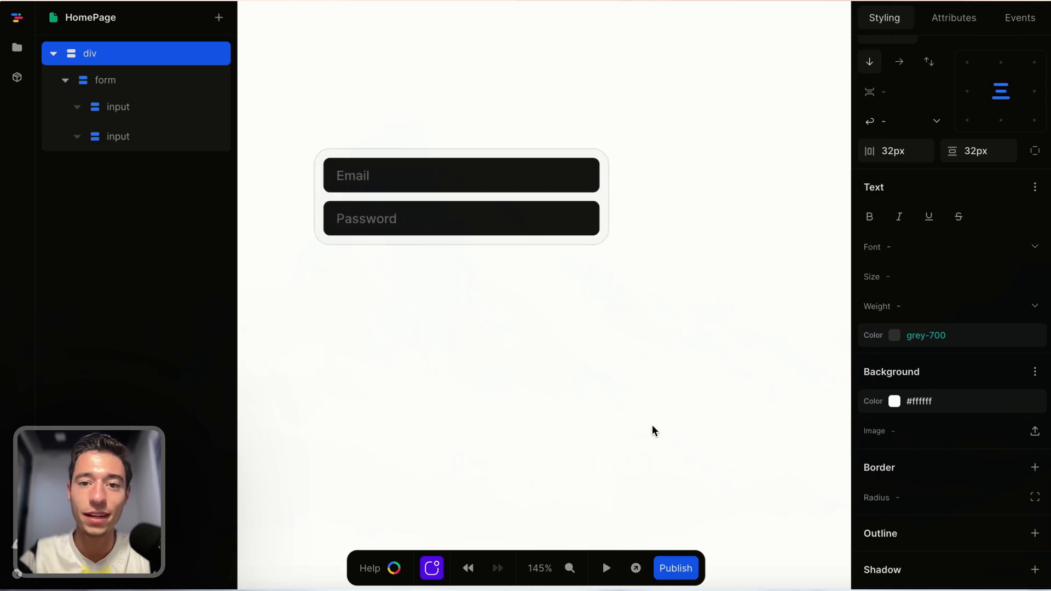
left_click(621, 246)
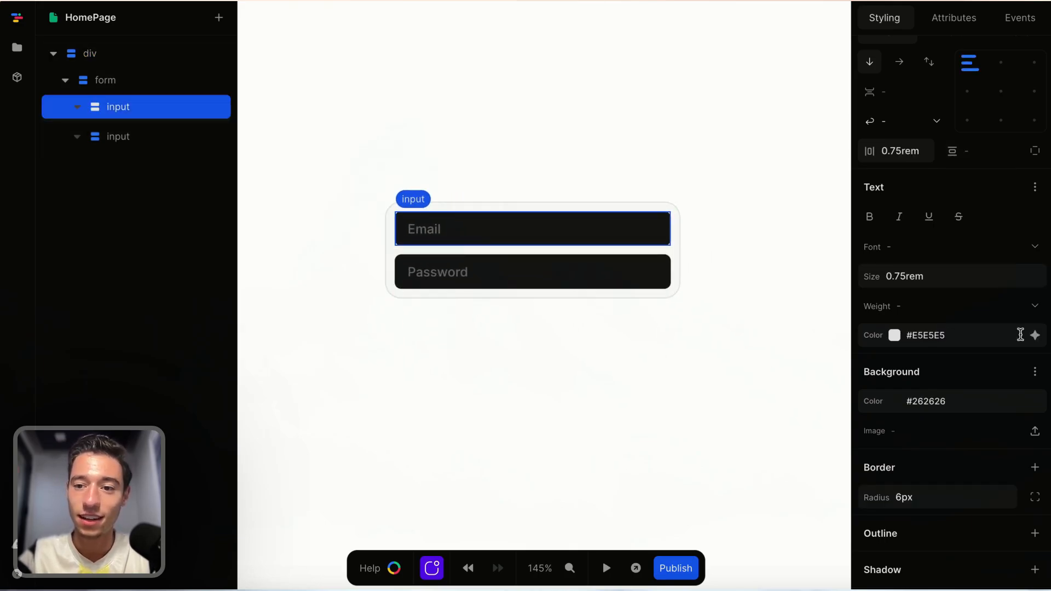
left_click(1040, 408)
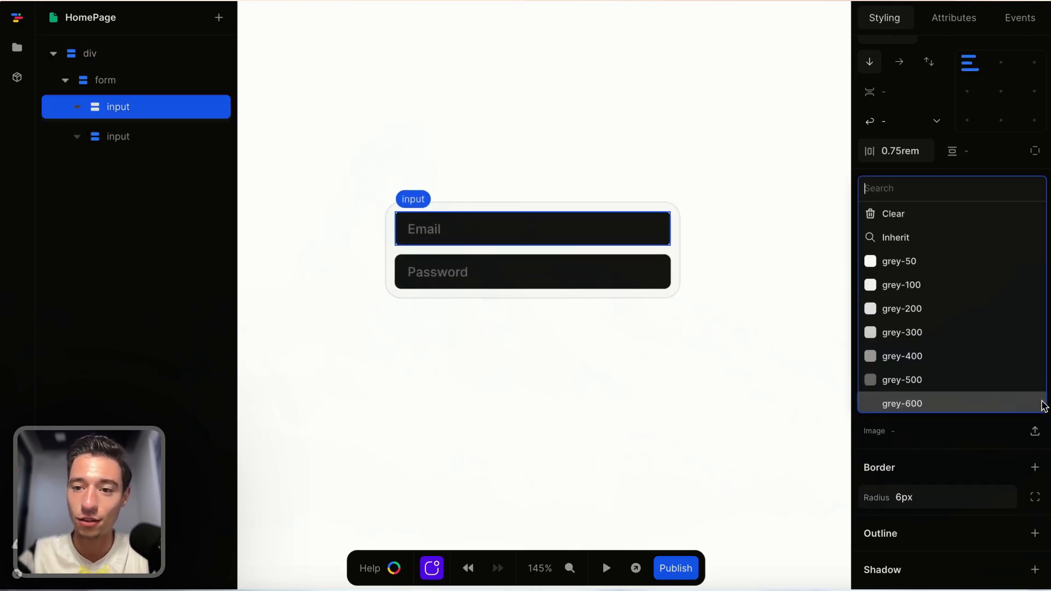
left_click(929, 264)
left_click(894, 402)
left_click_drag(858, 206, 855, 191)
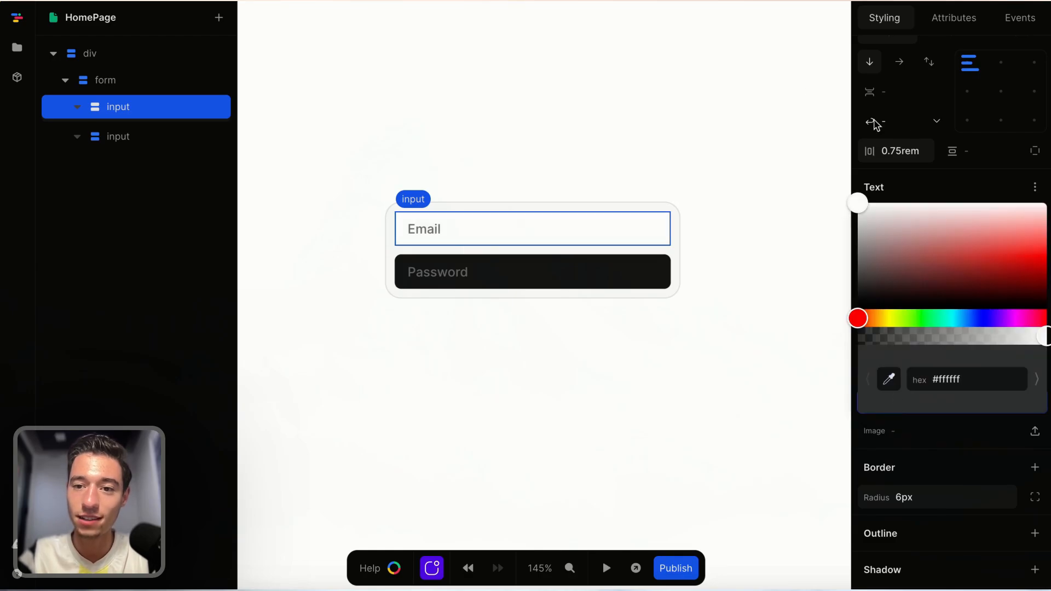
left_click(875, 124)
left_click(785, 352)
left_click(654, 240)
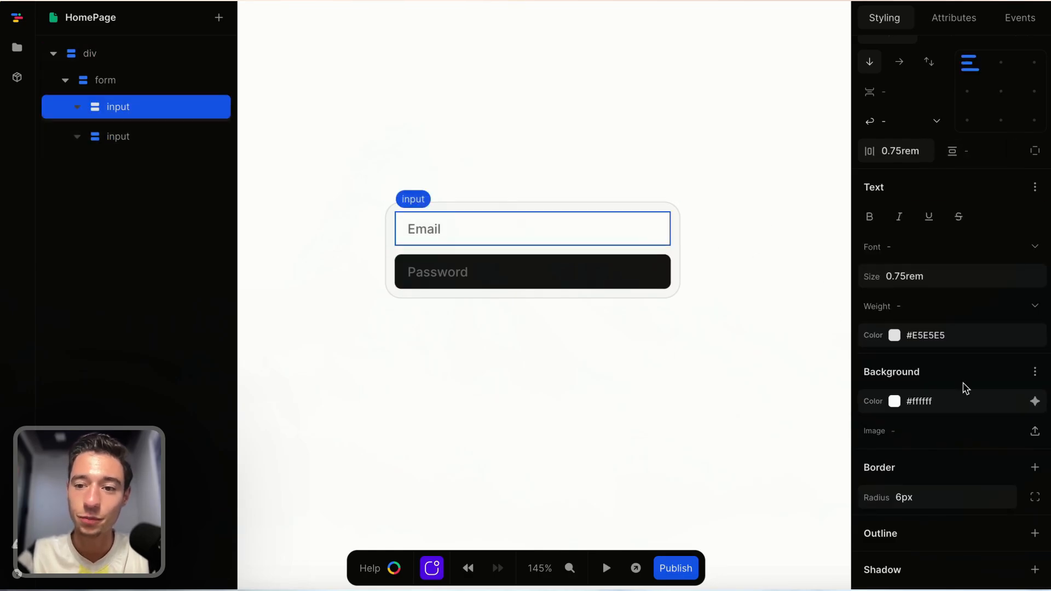
Clear the email input's corner radius value.
scroll(952, 406, "down", 3)
left_click(937, 408)
key("BackSpace")
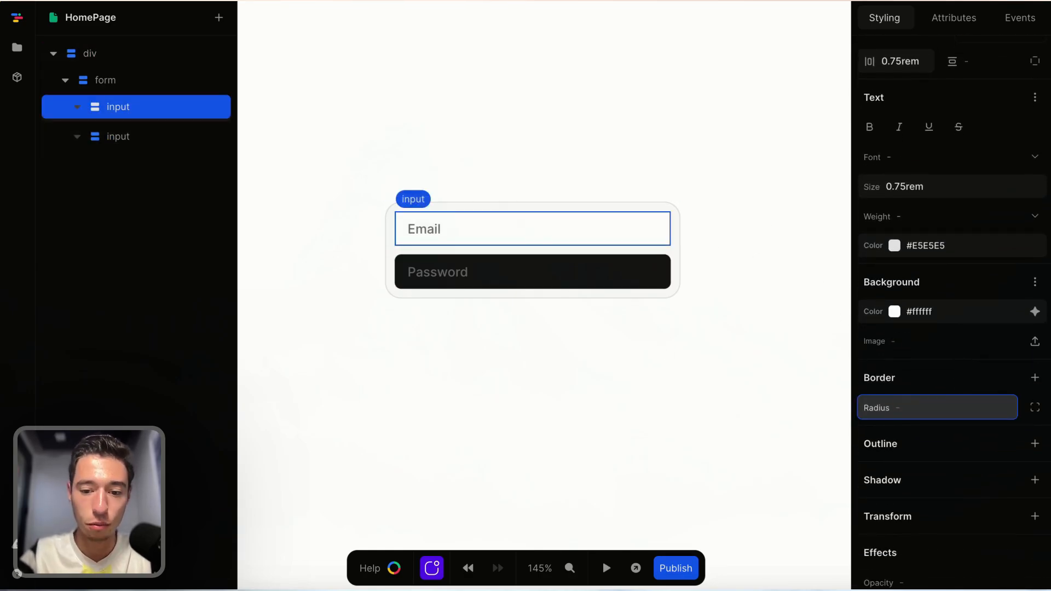
Add a 1px solid grey-100 border to the email input.
left_click(1035, 378)
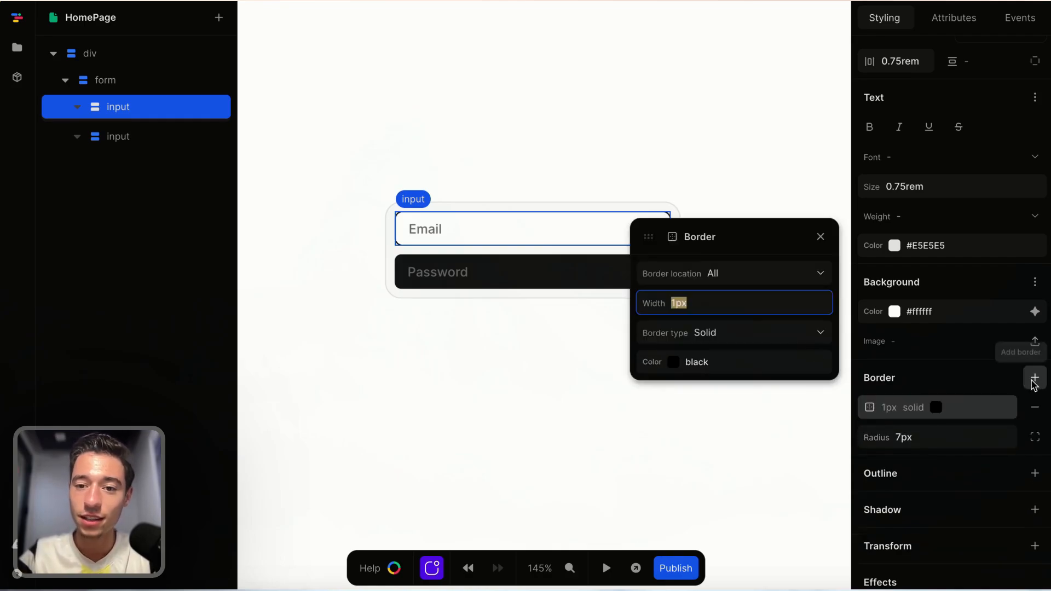
left_click(819, 368)
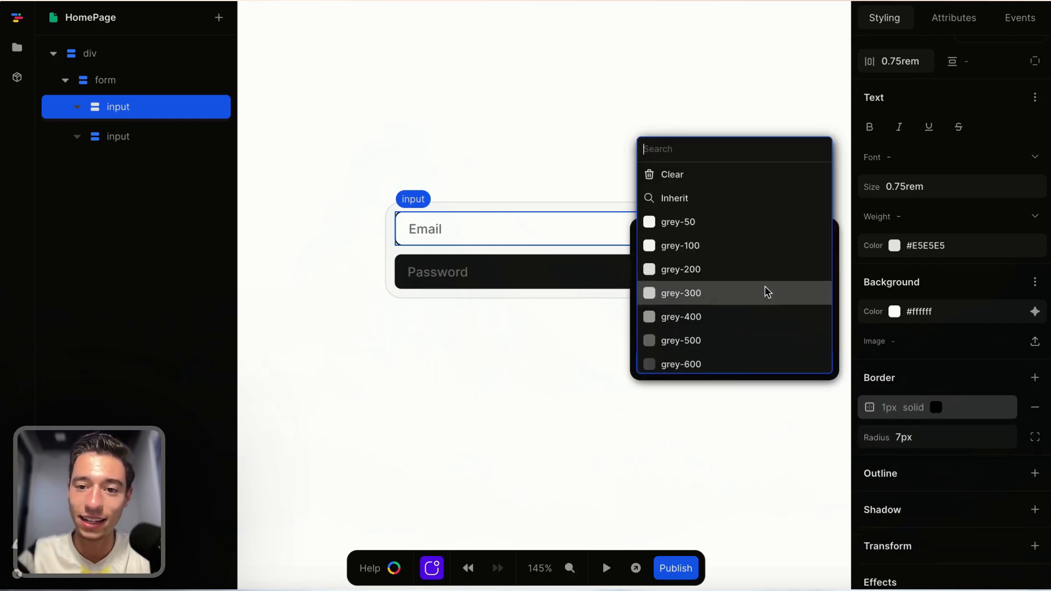
left_click(741, 251)
left_click(675, 117)
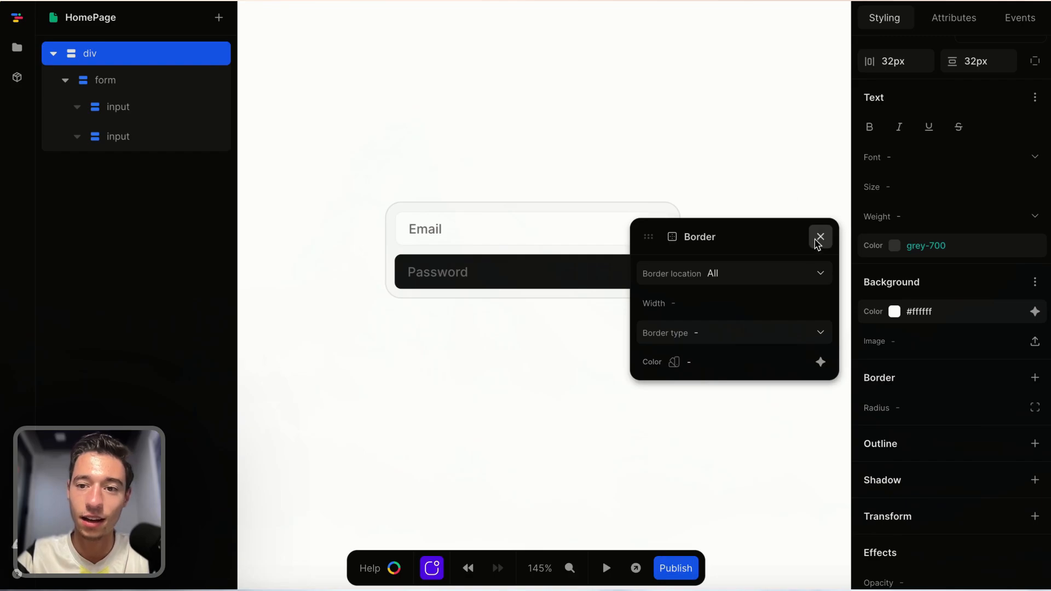
left_click(575, 232)
left_click(821, 365)
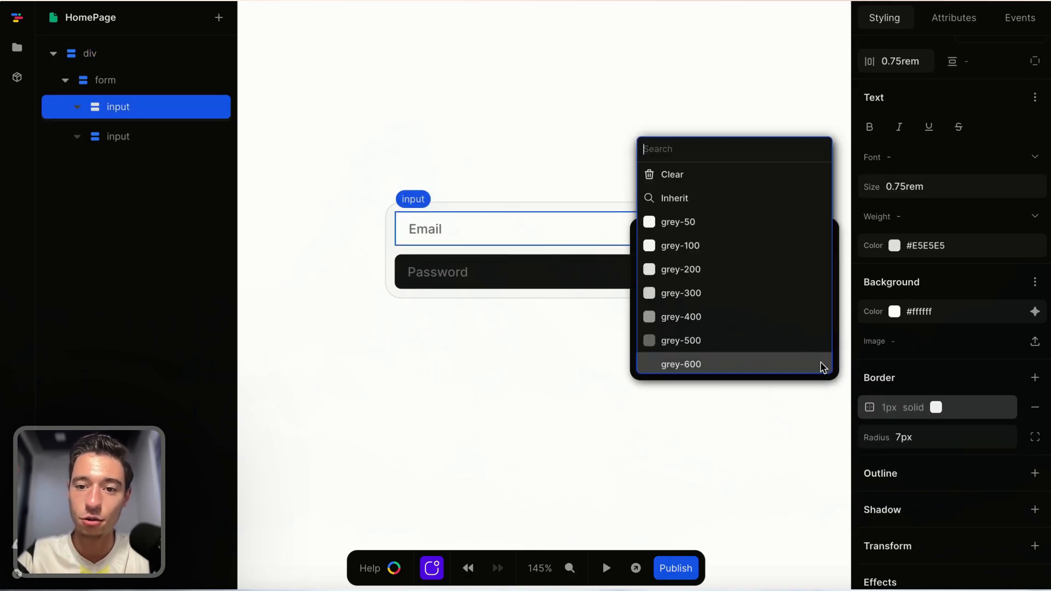
left_click(741, 251)
left_click(822, 248)
left_click(761, 173)
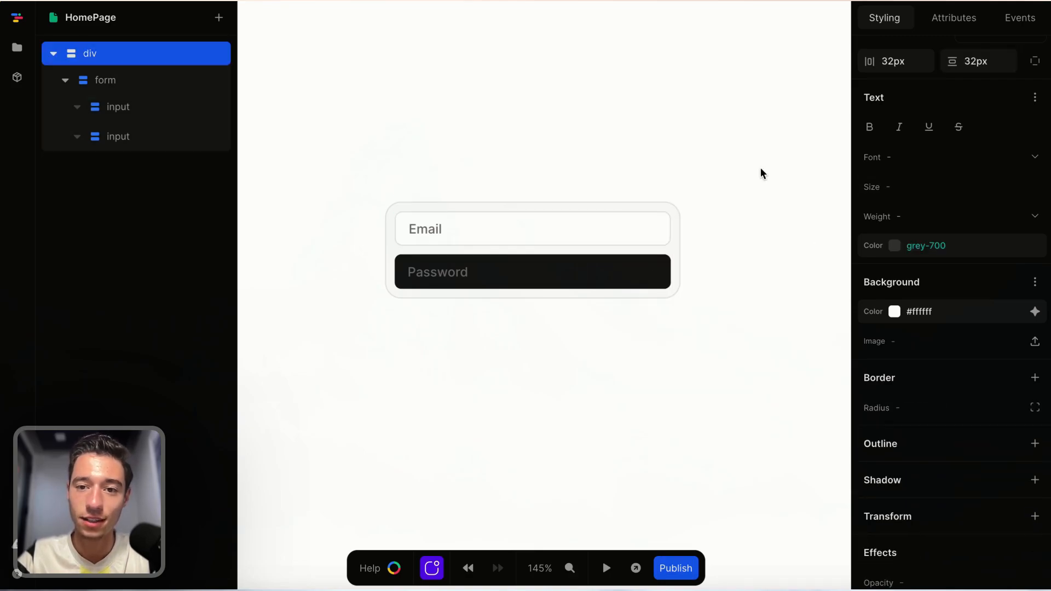
Set the password input's background color to white #ffffff.
left_click(621, 281)
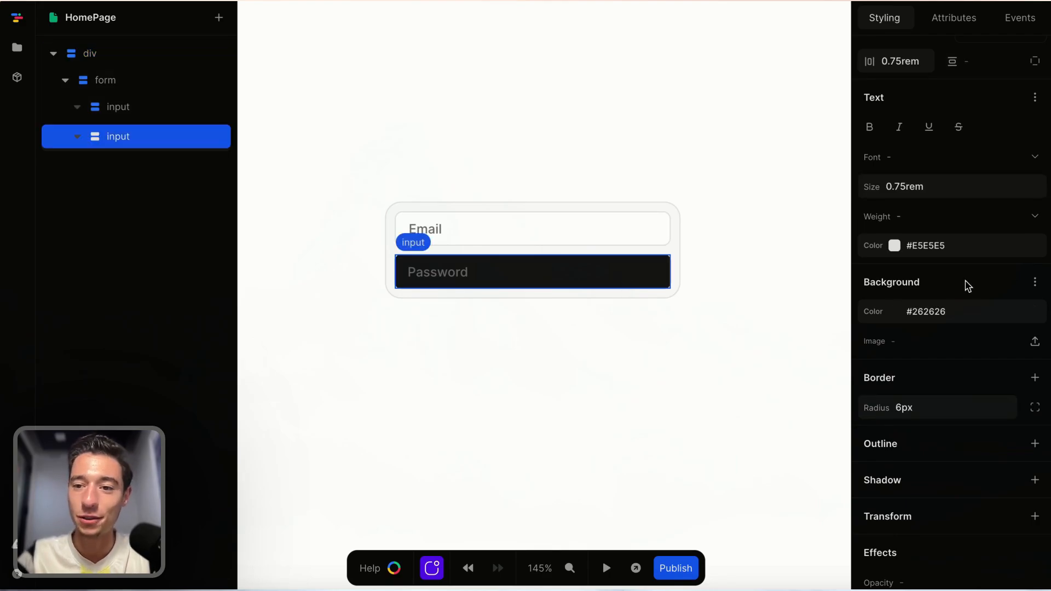
left_click(1035, 313)
left_click(895, 167)
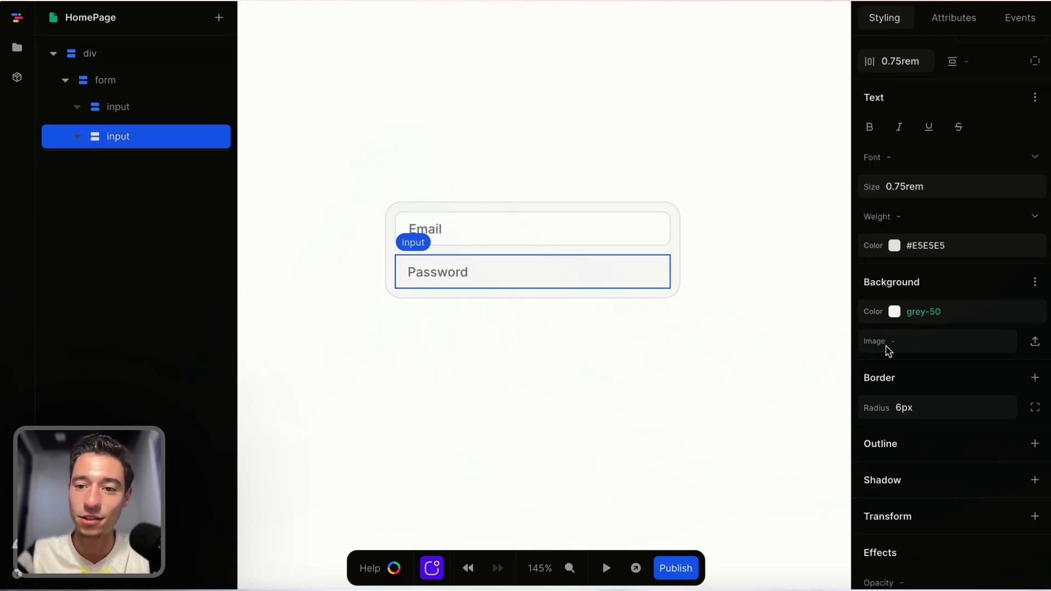
left_click(893, 314)
left_click_drag(876, 164, 824, 52)
left_click(962, 94)
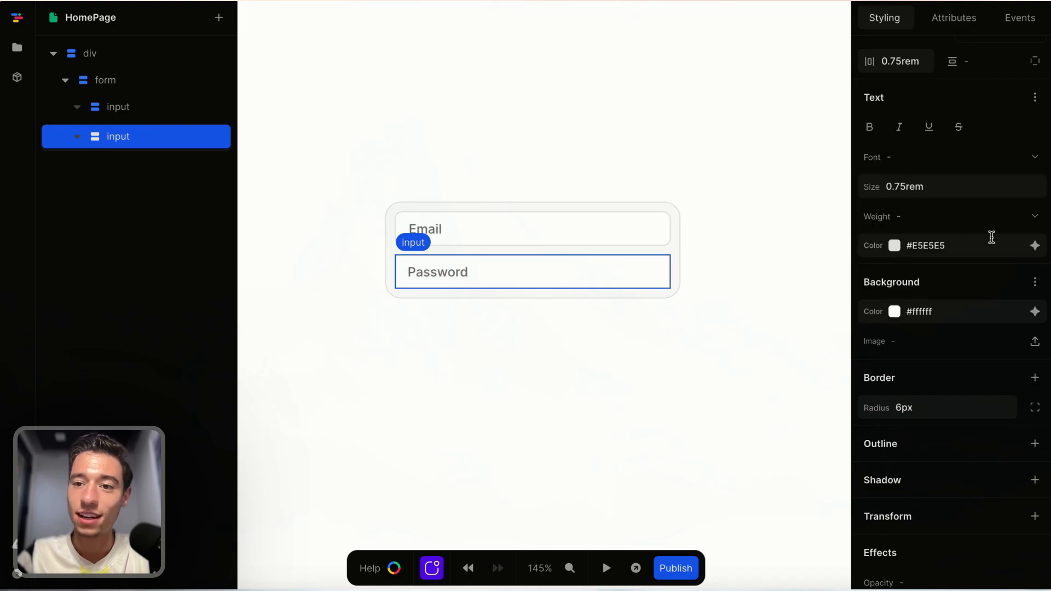
Clear the password input's corner radius and add a 1px solid grey-200 border to it.
left_click(976, 403)
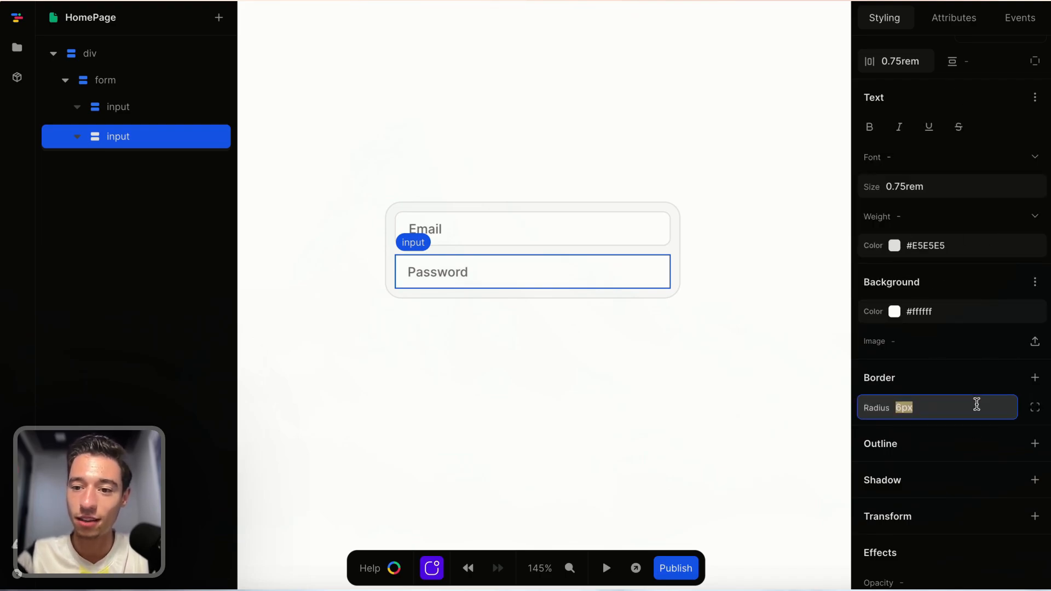
key("BackSpace")
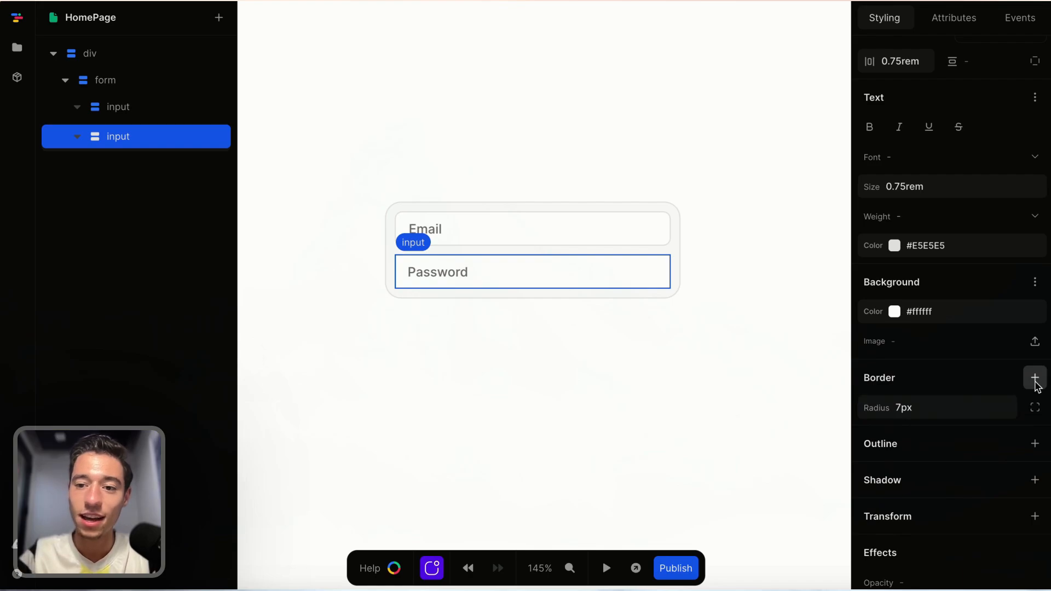
left_click(1035, 378)
left_click(820, 366)
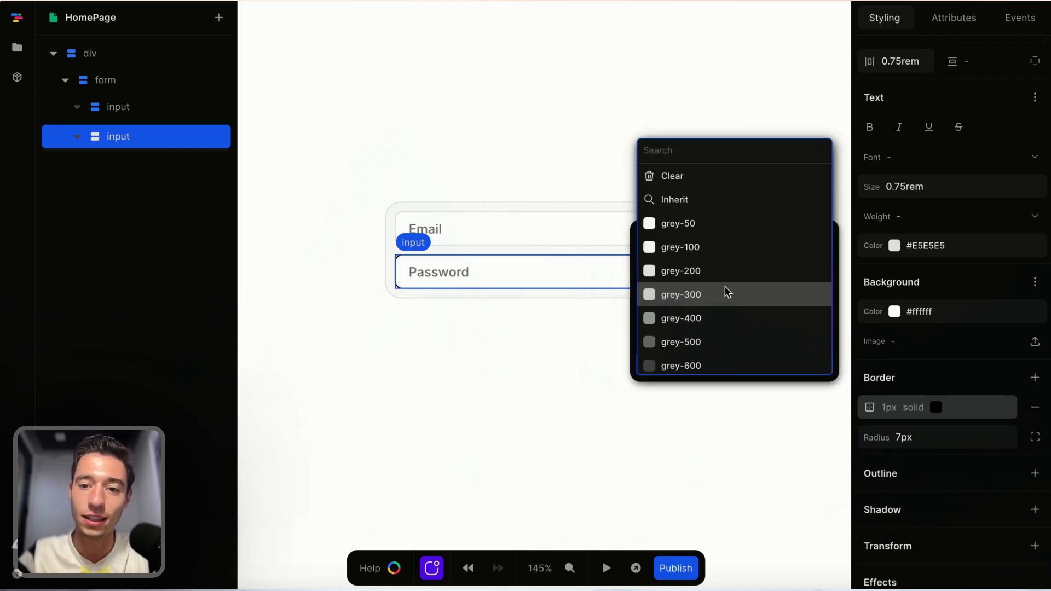
left_click(723, 272)
left_click(824, 245)
left_click(636, 391)
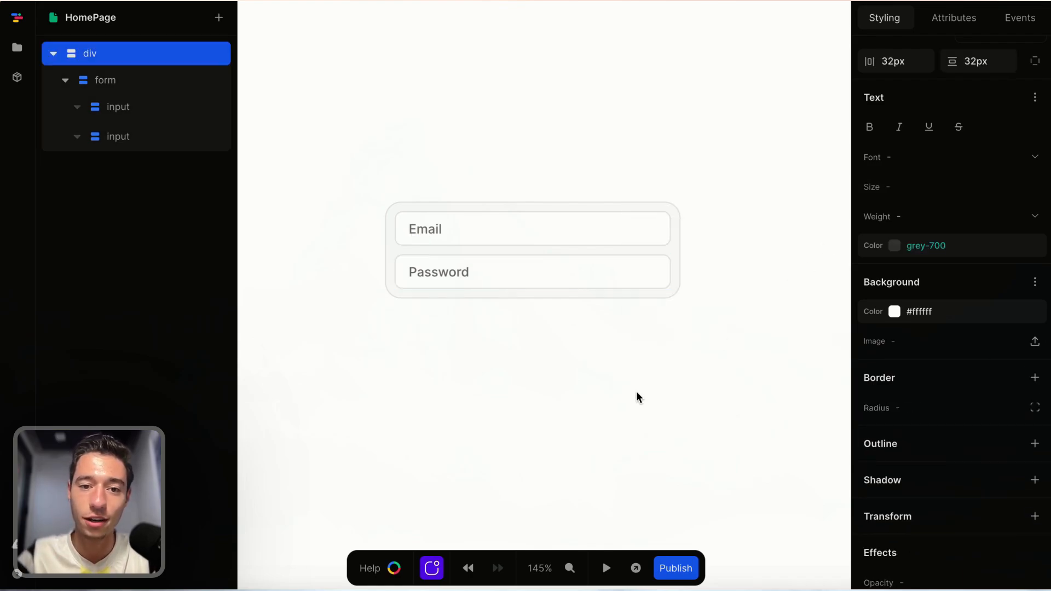
Select the email and password inputs in turn to compare their styles.
left_click(556, 225)
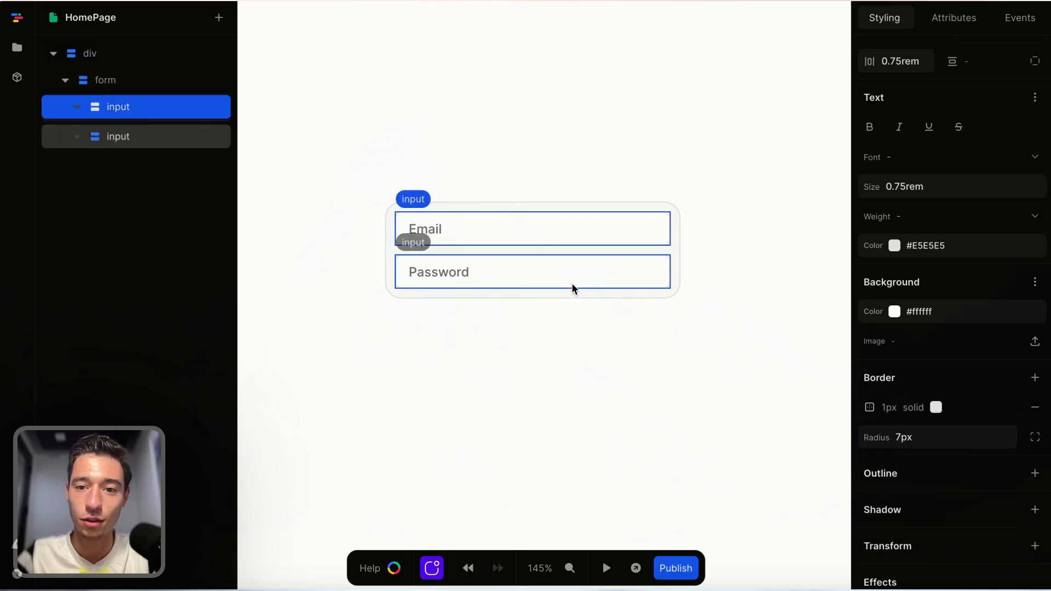
left_click(573, 281)
left_click(612, 235)
left_click(603, 283)
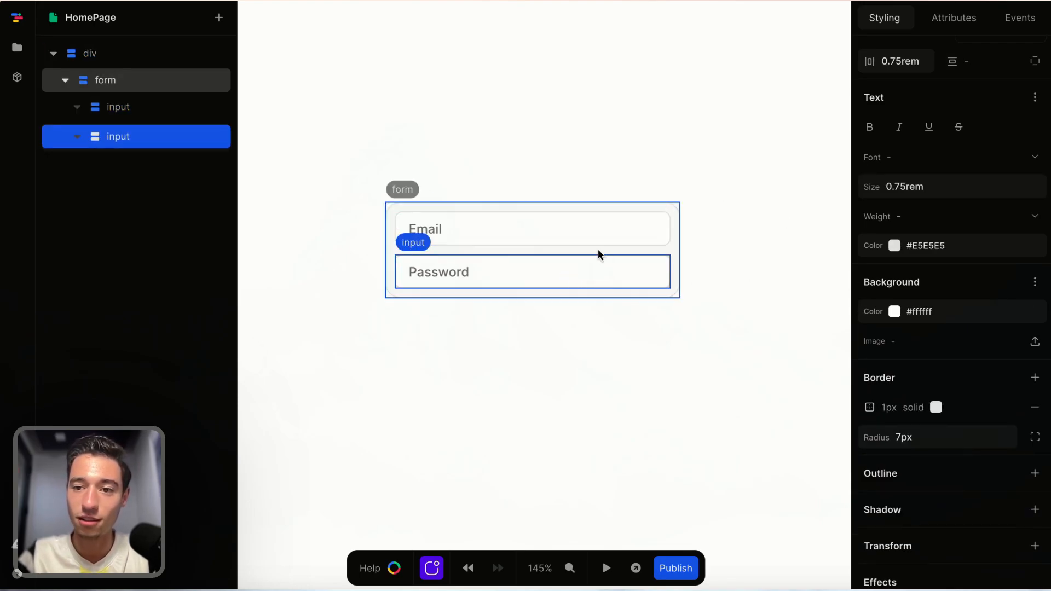
left_click(598, 250)
left_click(600, 229)
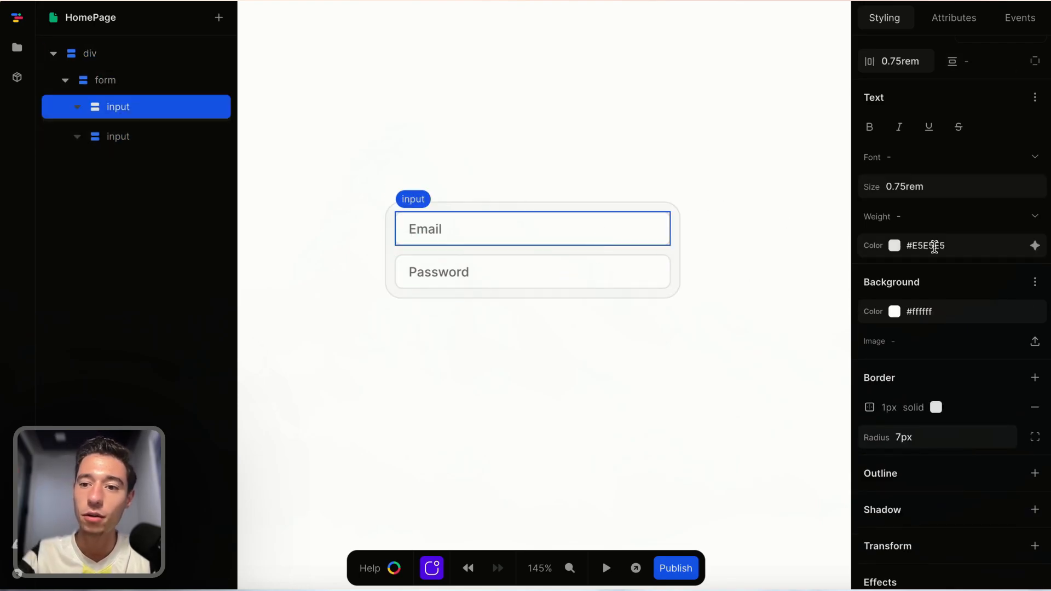
Set the email input's text color to grey-700.
left_click(1034, 246)
scroll(886, 340, "down", 1)
left_click(901, 445)
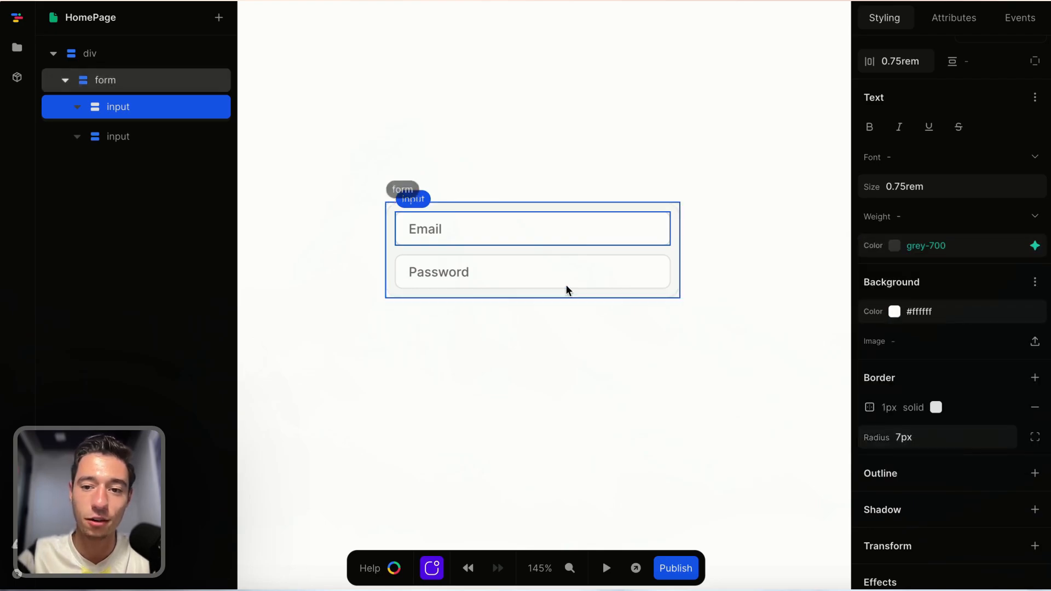
Set the password input's text color to the same grey as the email input.
left_click(568, 290)
left_click(1034, 245)
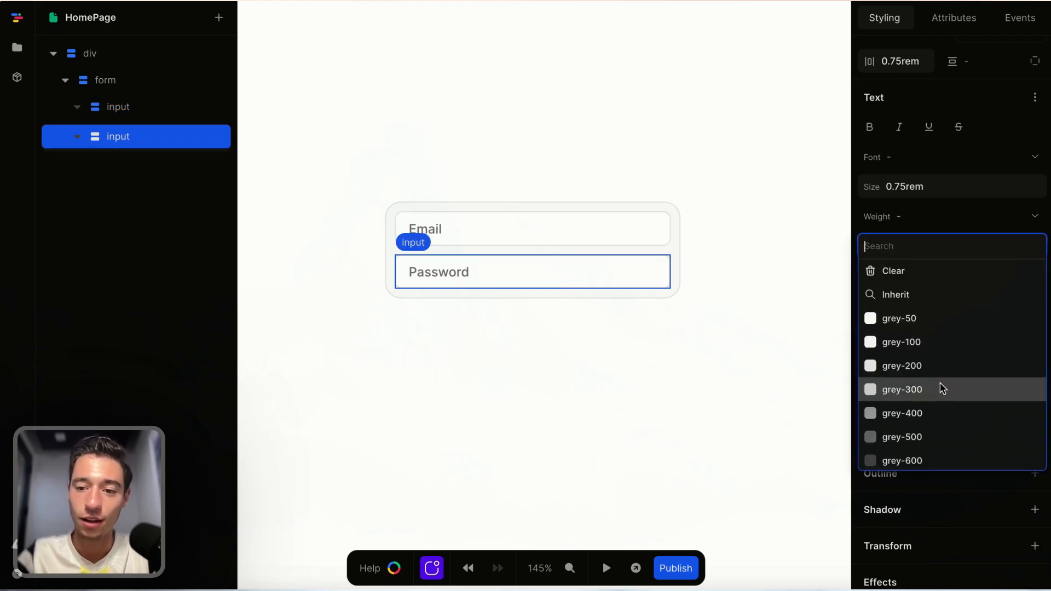
scroll(942, 388, "down", 1)
left_click(914, 376)
left_click(722, 380)
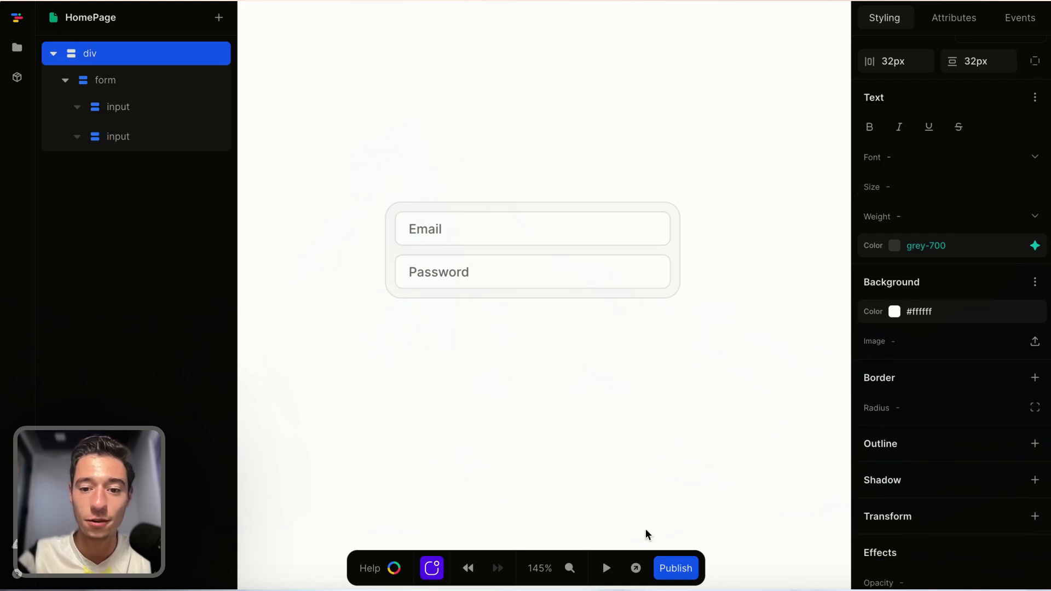
Preview the page and type test text into the email field, then delete it.
left_click(606, 569)
left_click(426, 222)
type("hwbchbhc")
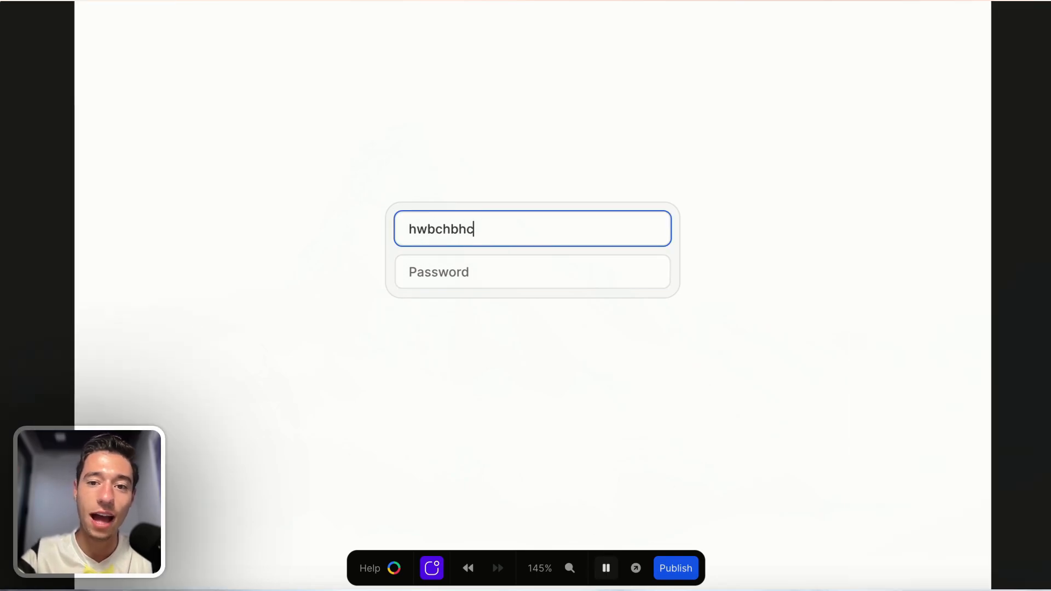
key("BackSpace")
key("BackSpace")
key("BackSpace")
key("BackSpace")
key("BackSpace")
key("BackSpace")
key("BackSpace")
key("BackSpace")
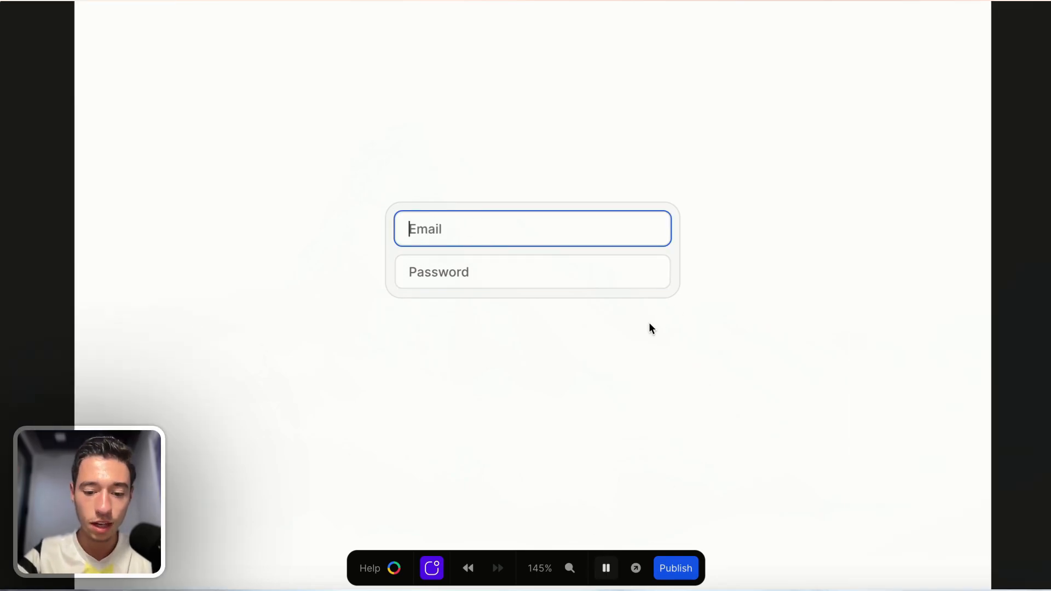
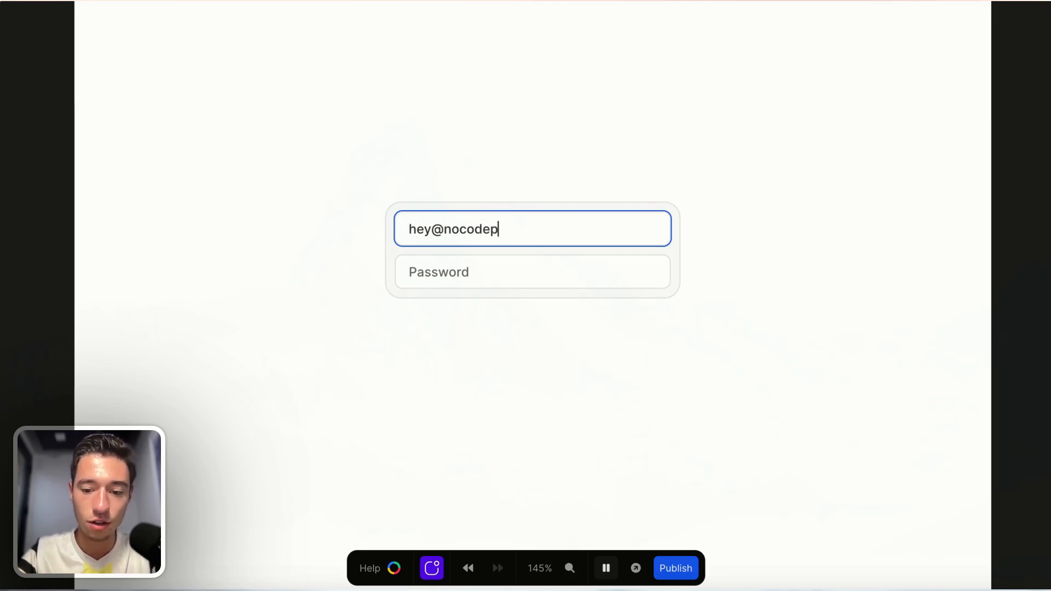
Enter a sample e-mail address into the email field in the preview.
left_click(722, 523)
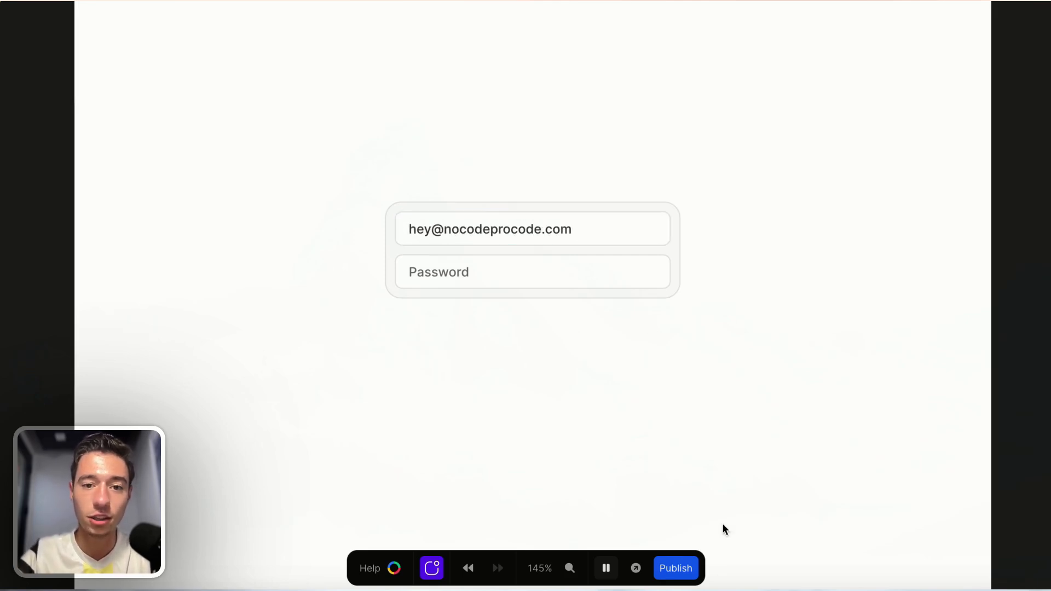
Leave the preview and return to the editor.
left_click(38, 42)
key("Escape")
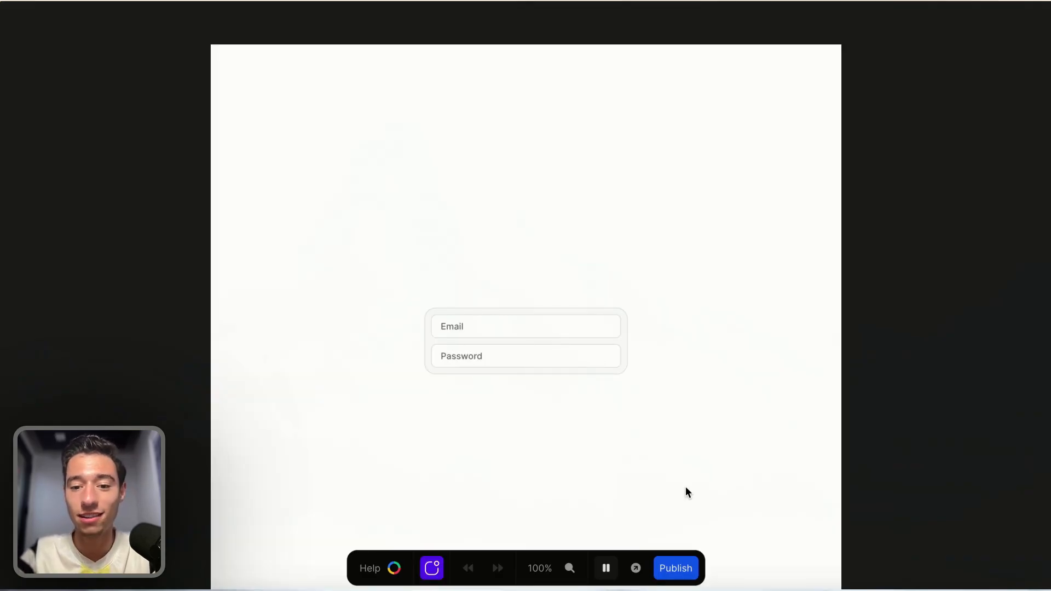
left_click(606, 569)
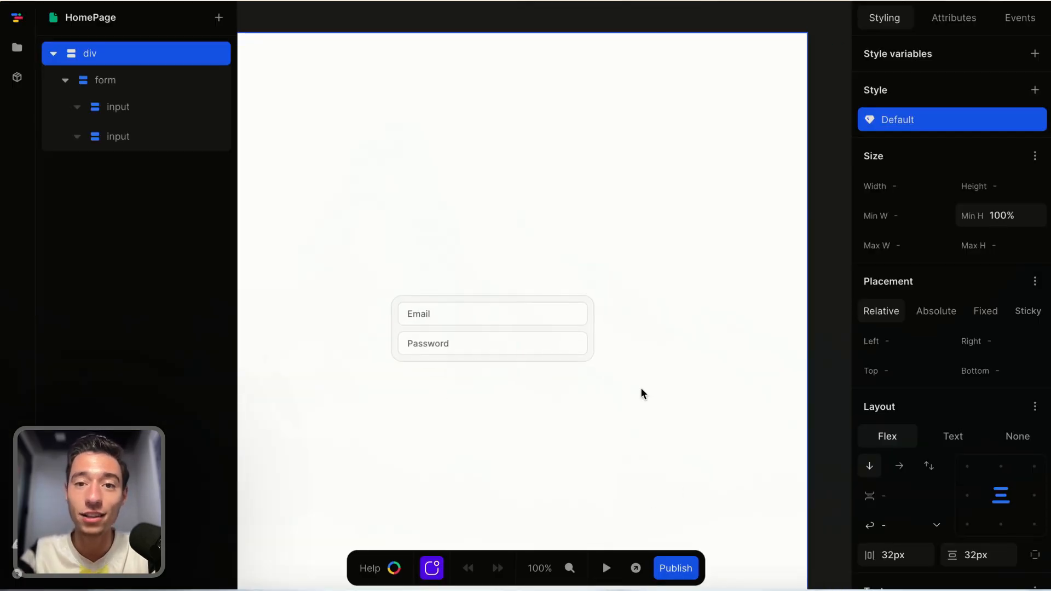
mouse_move(817, 186)
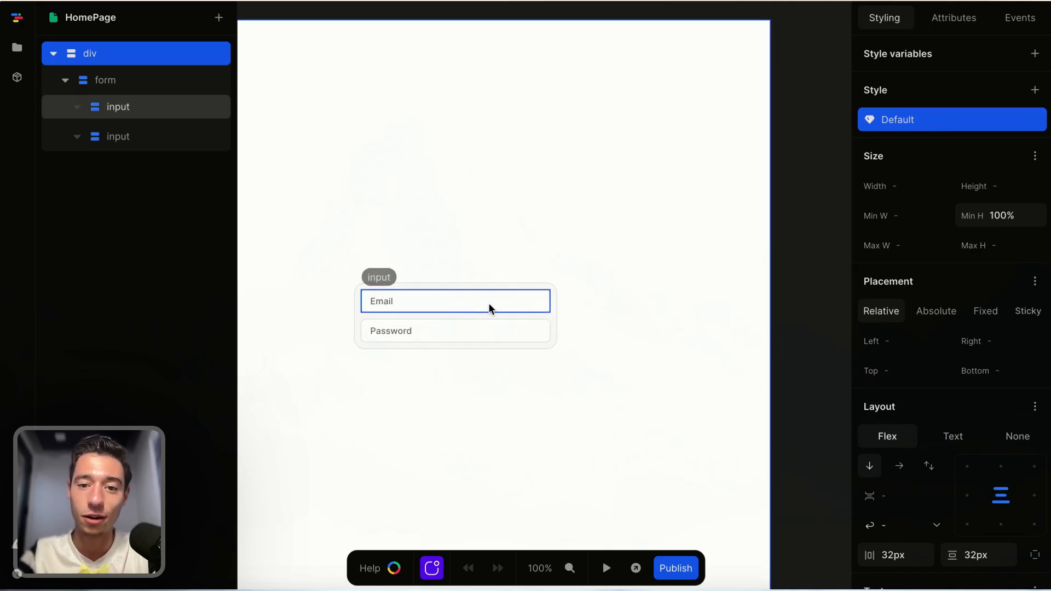
Add a button element inside the login form below the password input.
left_click(534, 305)
left_click(526, 336)
left_click(523, 305)
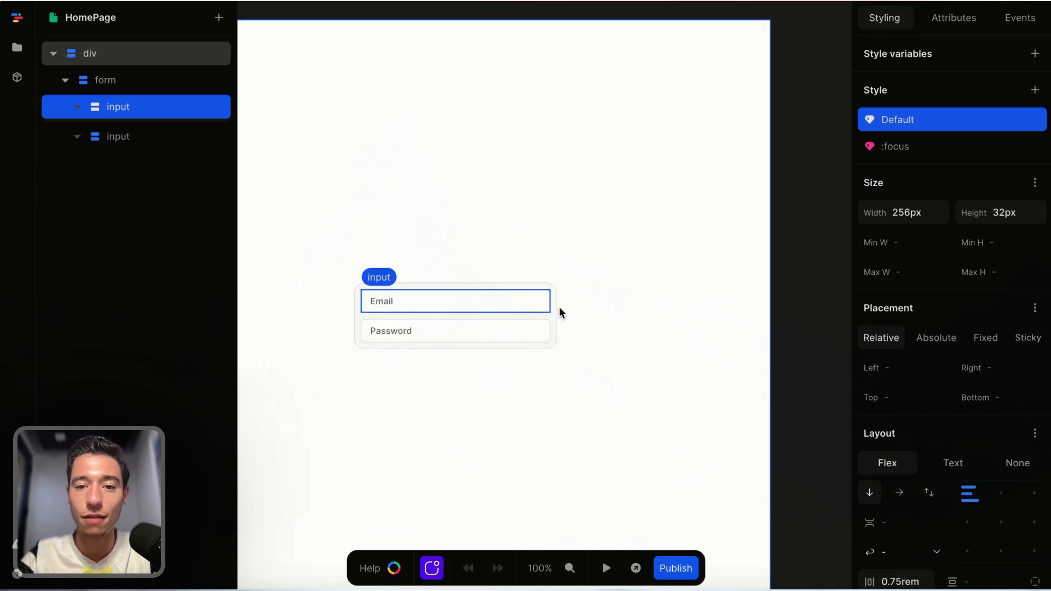
left_click(554, 312)
left_click(219, 17)
type("bu")
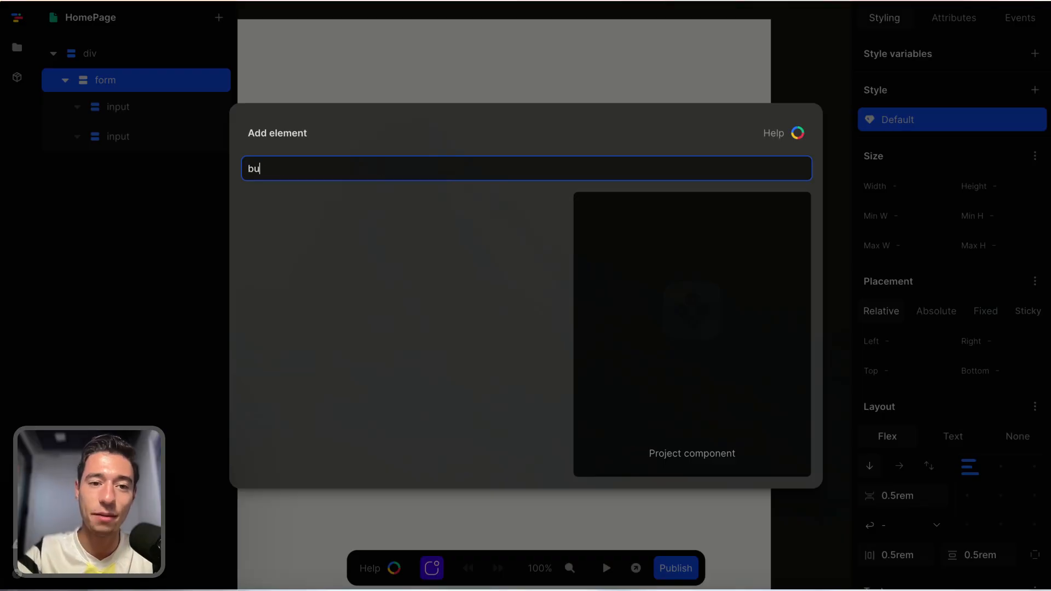
left_click(281, 210)
left_click(176, 196)
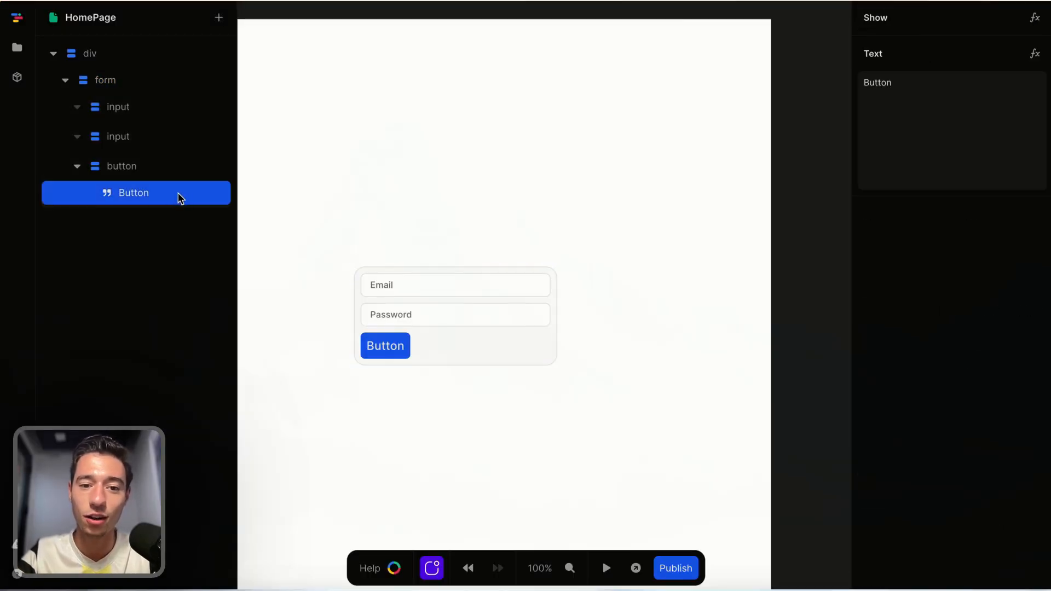
Change the button's label text to Submit.
left_click(923, 106)
key("ctrl+a")
key("BackSpace")
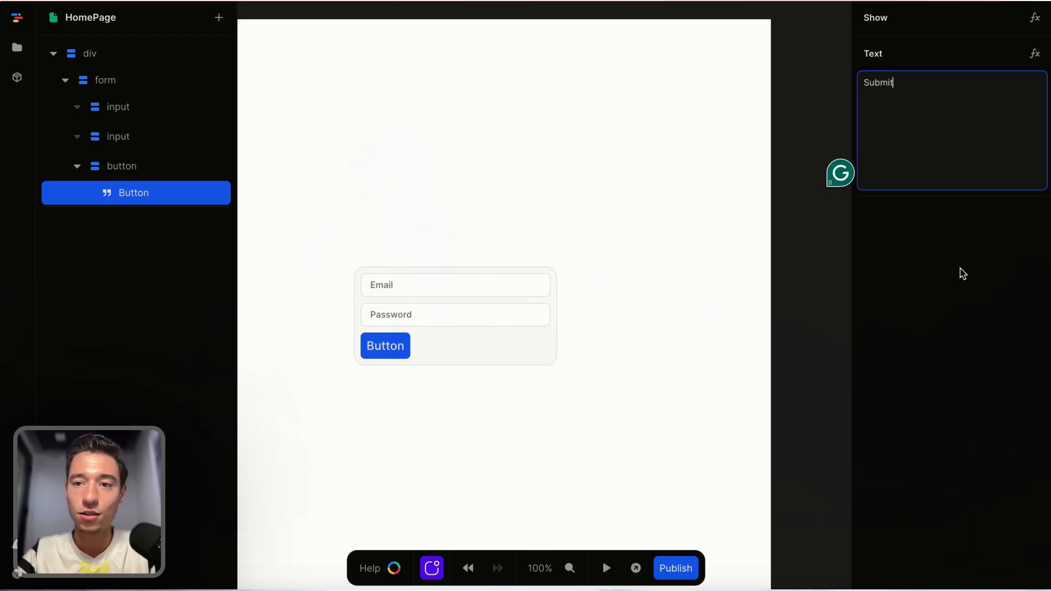
left_click(409, 346)
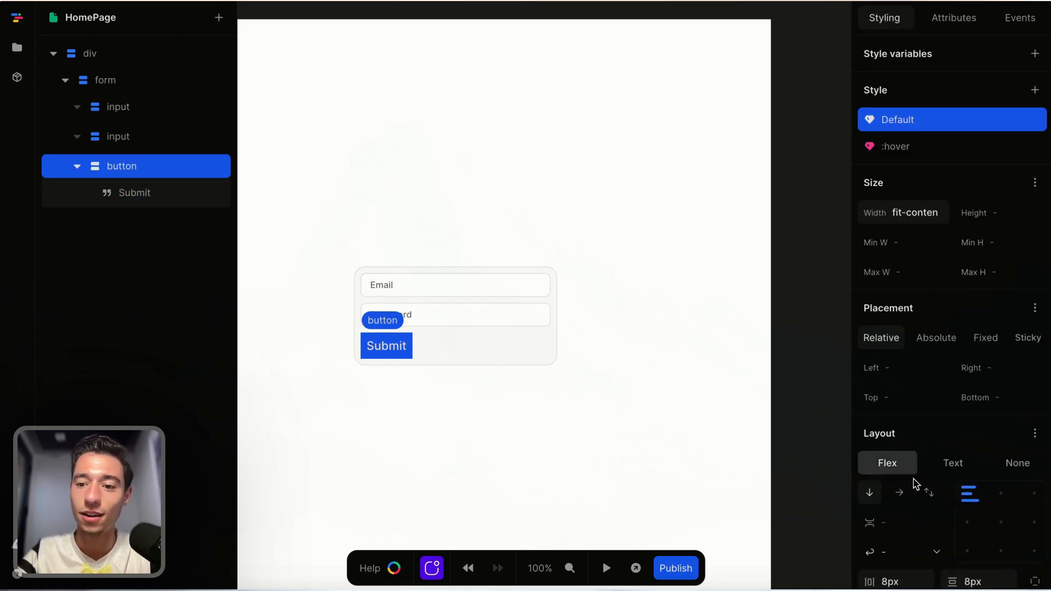
Set the button's width to 100% and its border radius to 7px.
left_click(929, 213)
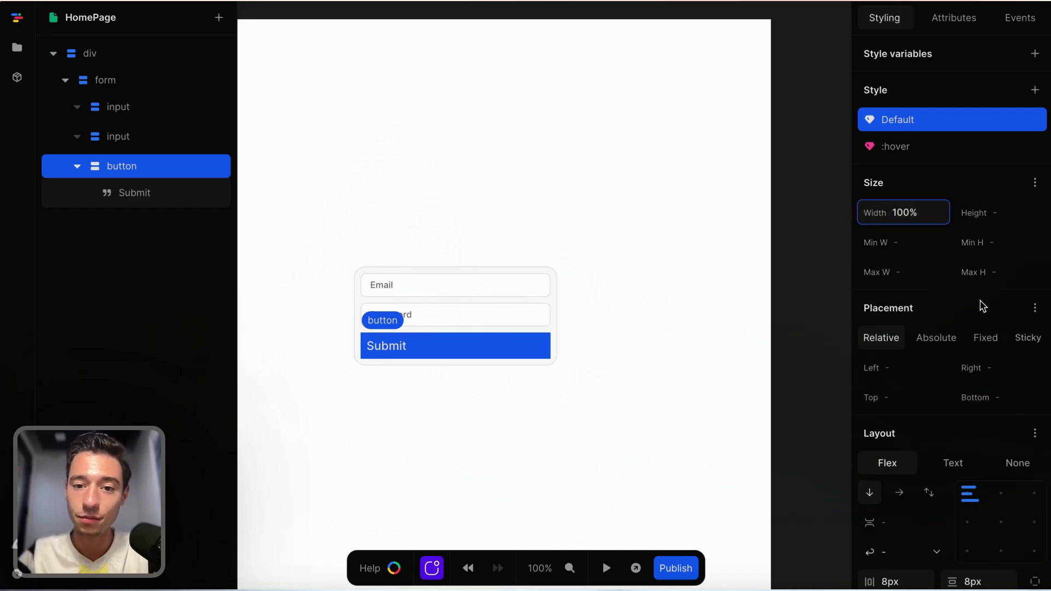
scroll(973, 339, "down", 3)
scroll(973, 339, "down", 4)
left_click(934, 544)
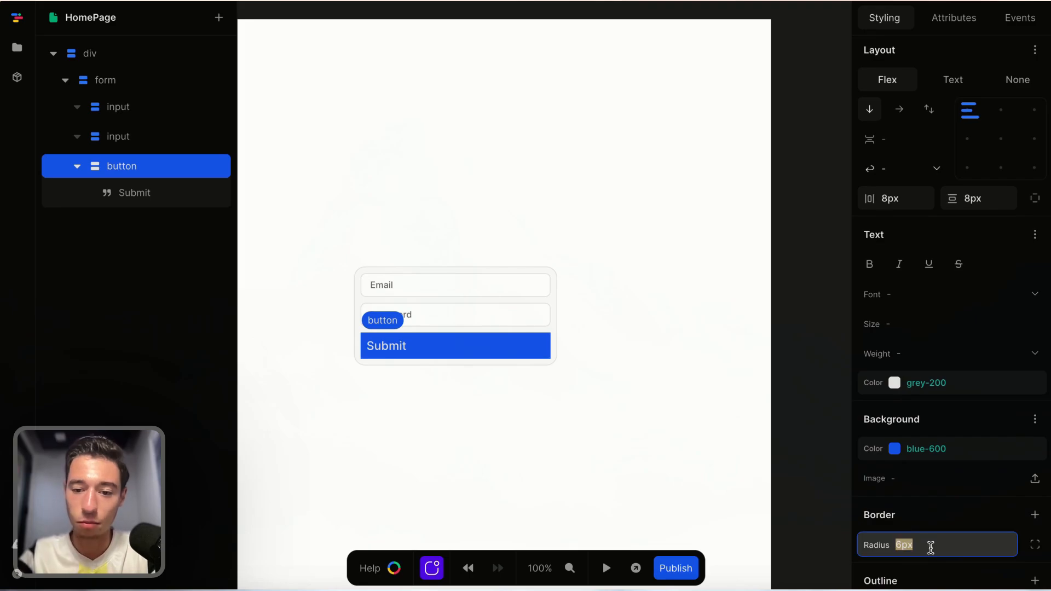
key("Return")
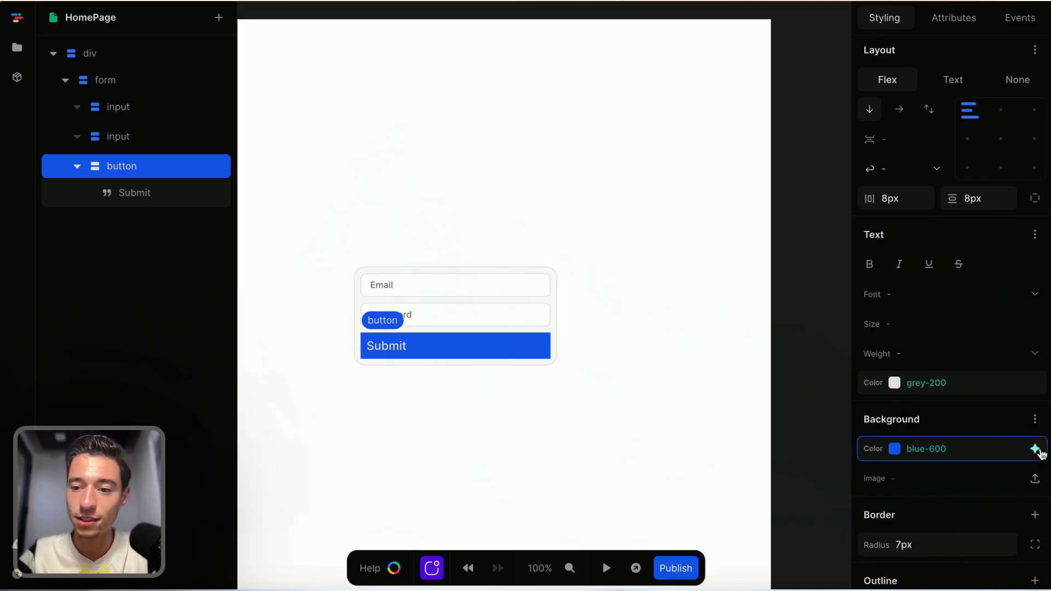
Set the button's background color to blue-100.
left_click(1034, 449)
left_click(940, 344)
left_click(605, 383)
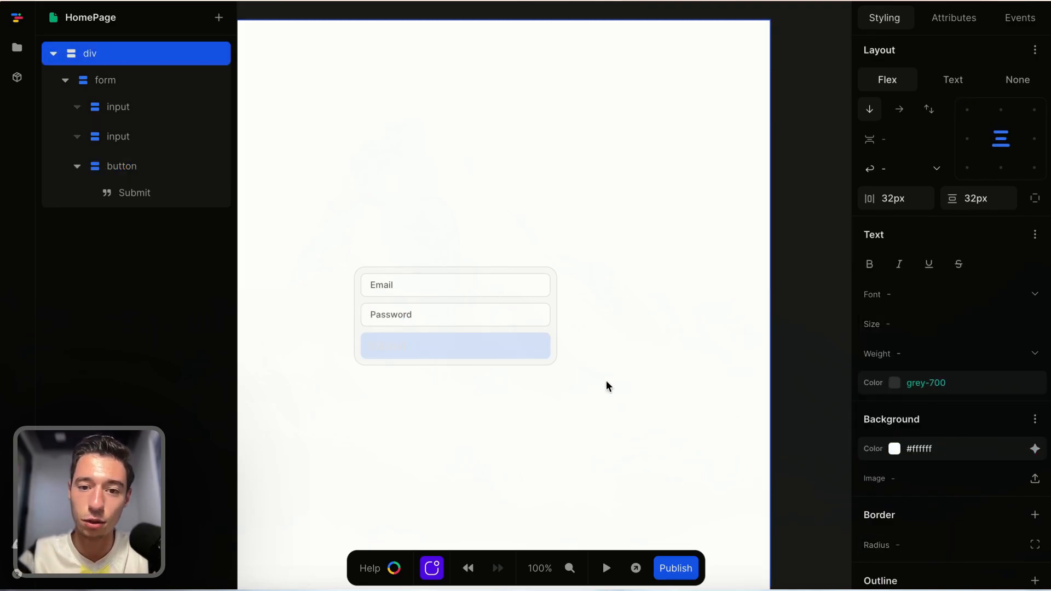
Set the button's text color to blue-700.
left_click(542, 345)
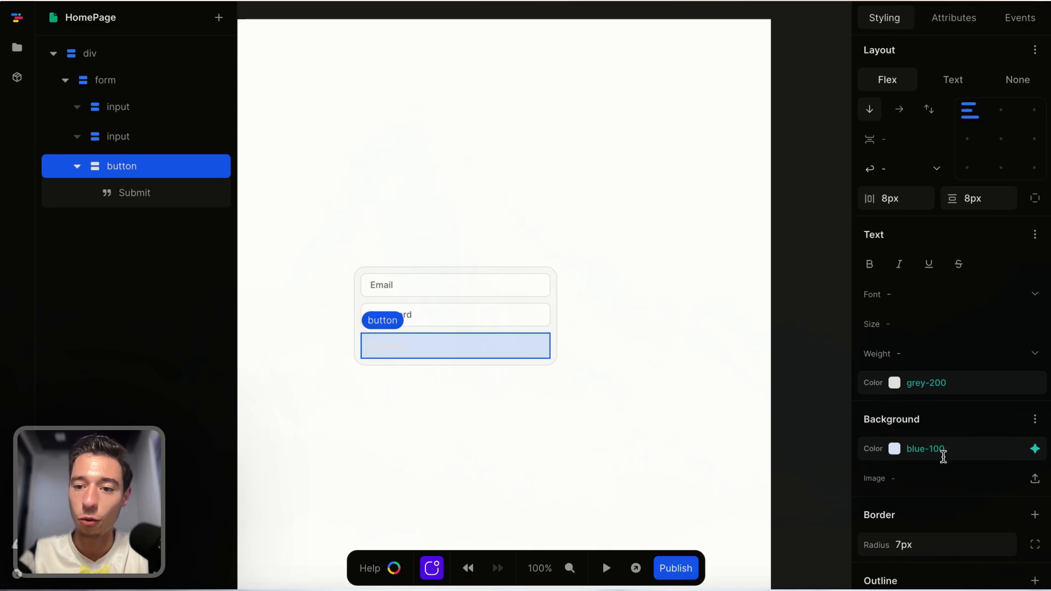
left_click(1035, 382)
scroll(977, 302, "down", 4)
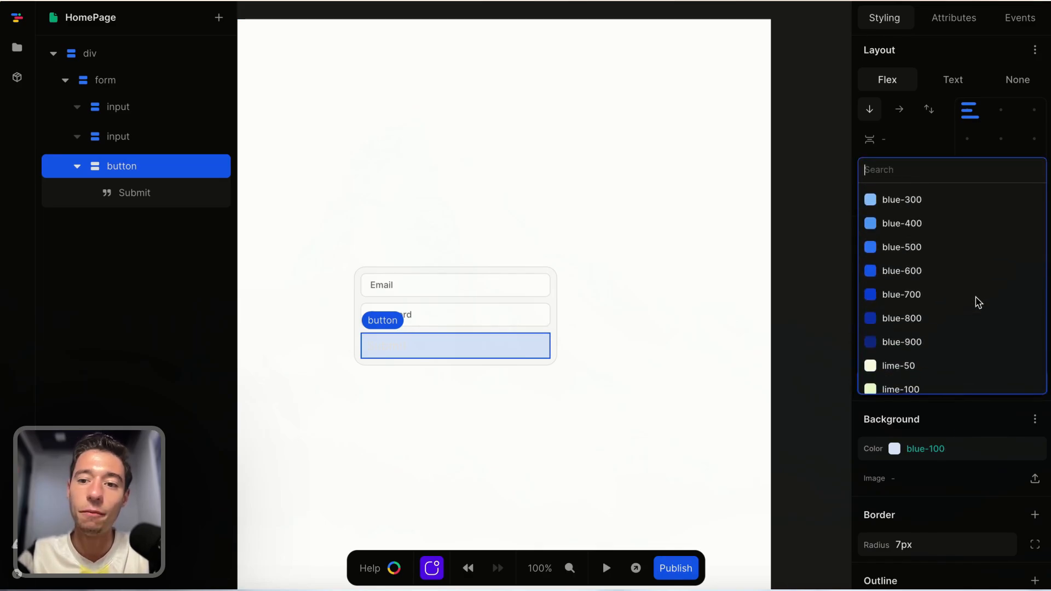
left_click(939, 298)
Center the button's label horizontally and set its font size to 14px.
scroll(962, 387, "down", 1)
scroll(969, 208, "up", 3)
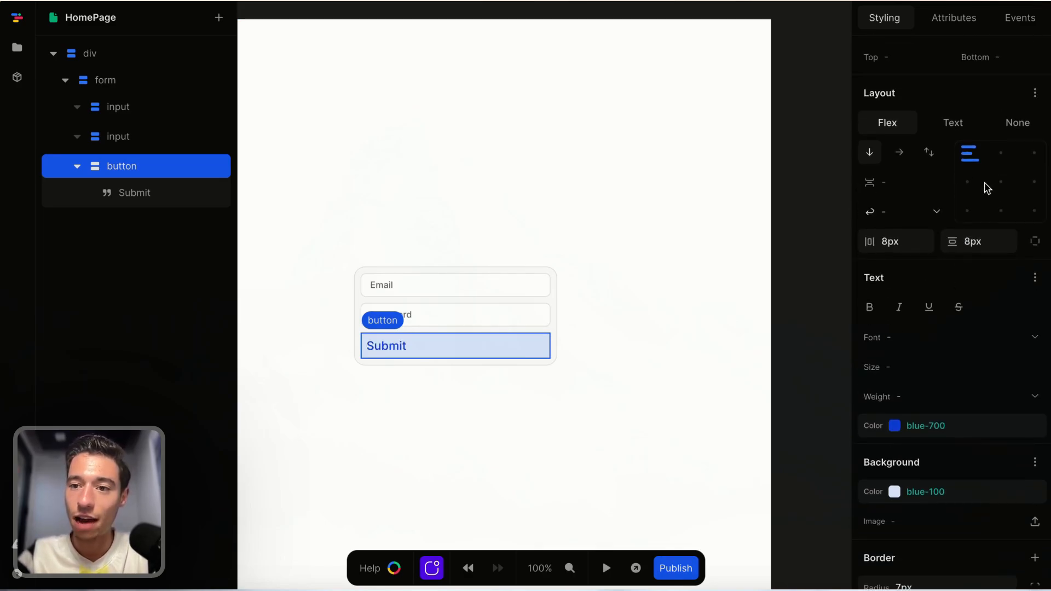
left_click(1000, 181)
scroll(975, 301, "down", 6)
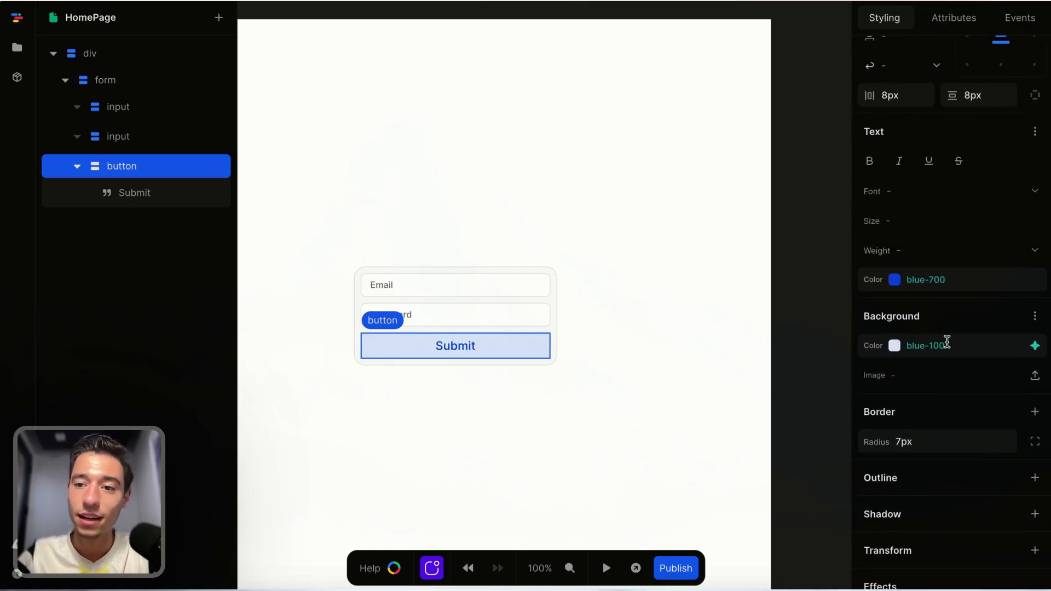
left_click(914, 217)
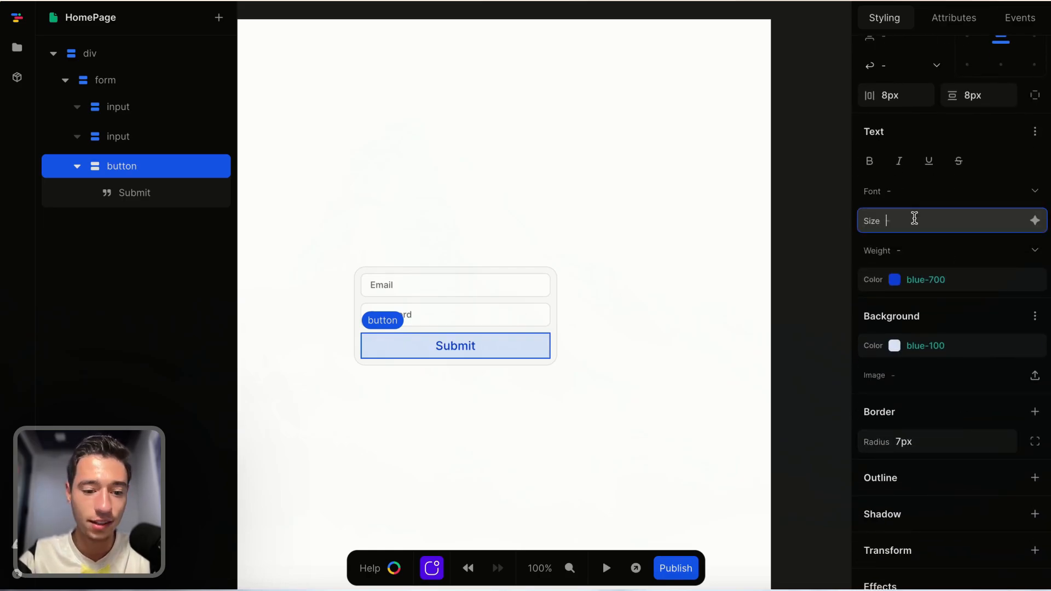
type("14px")
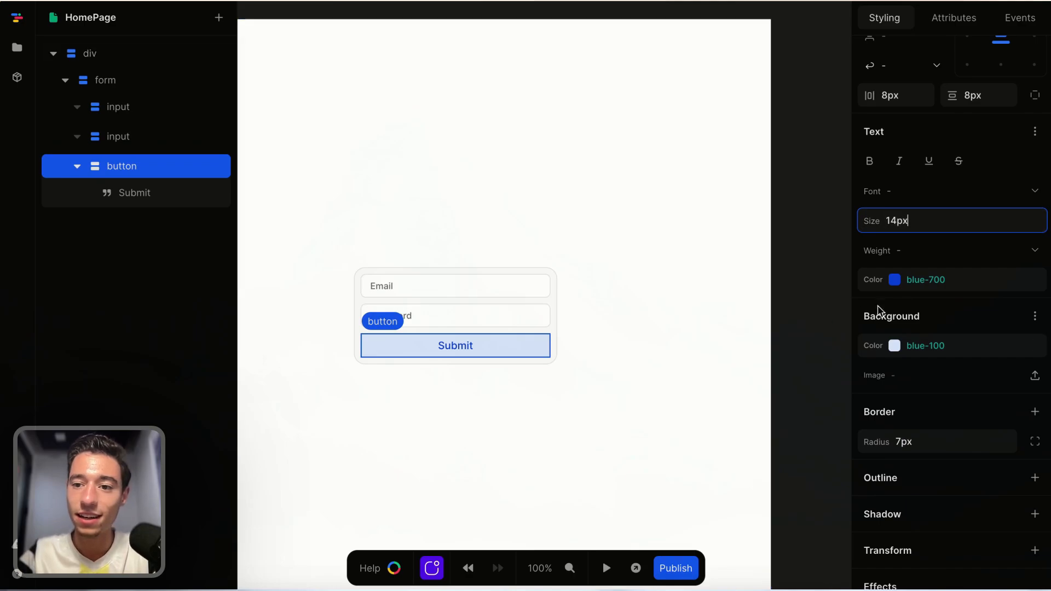
Change the button's text color to blue-500.
left_click(1030, 280)
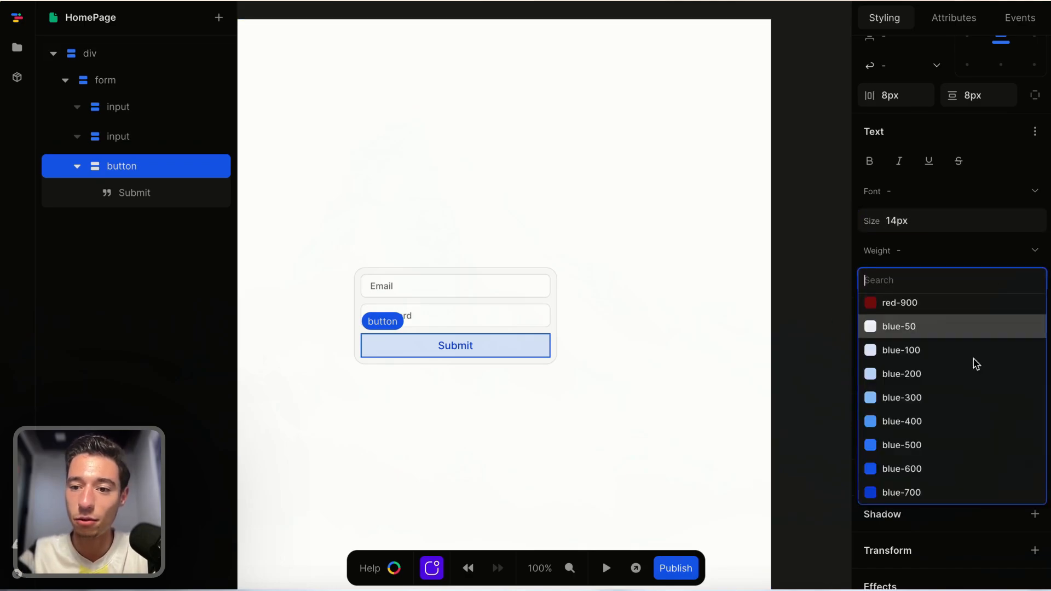
left_click(911, 452)
left_click(640, 466)
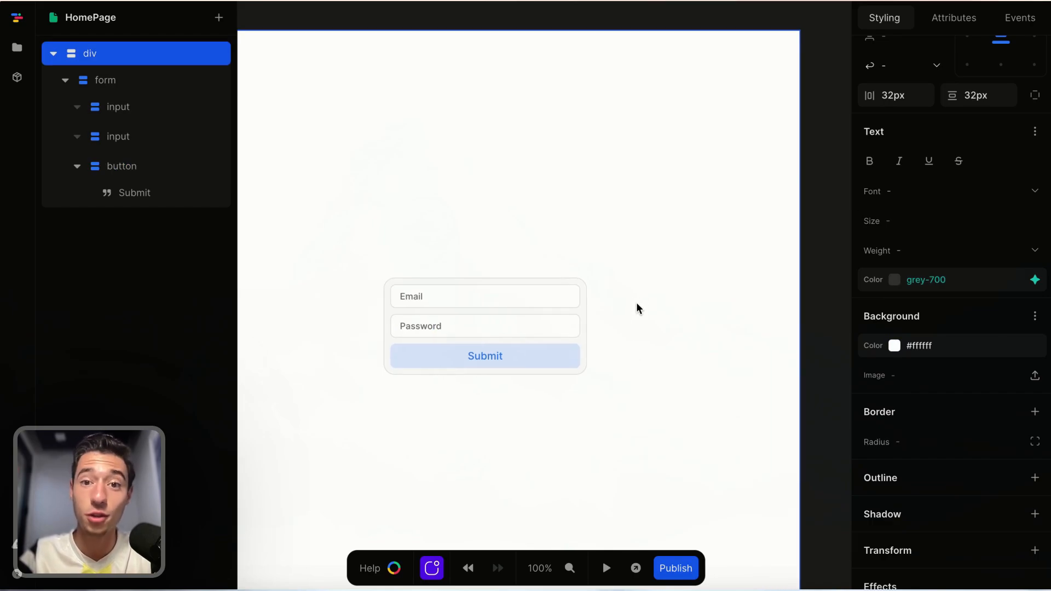
Inspect the form, the email input and the page's variables.
left_click(585, 316)
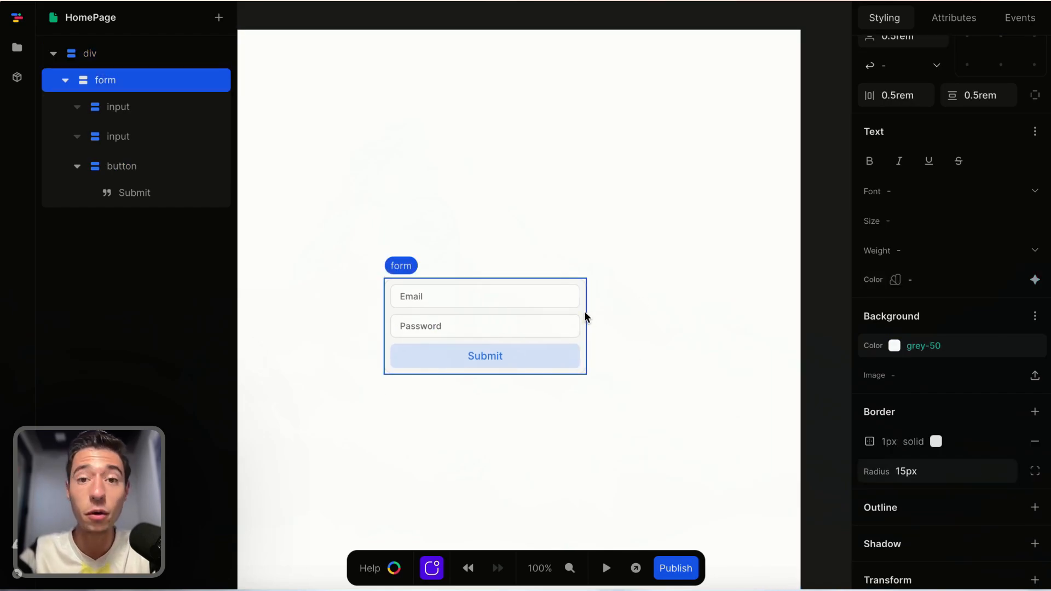
left_click(556, 297)
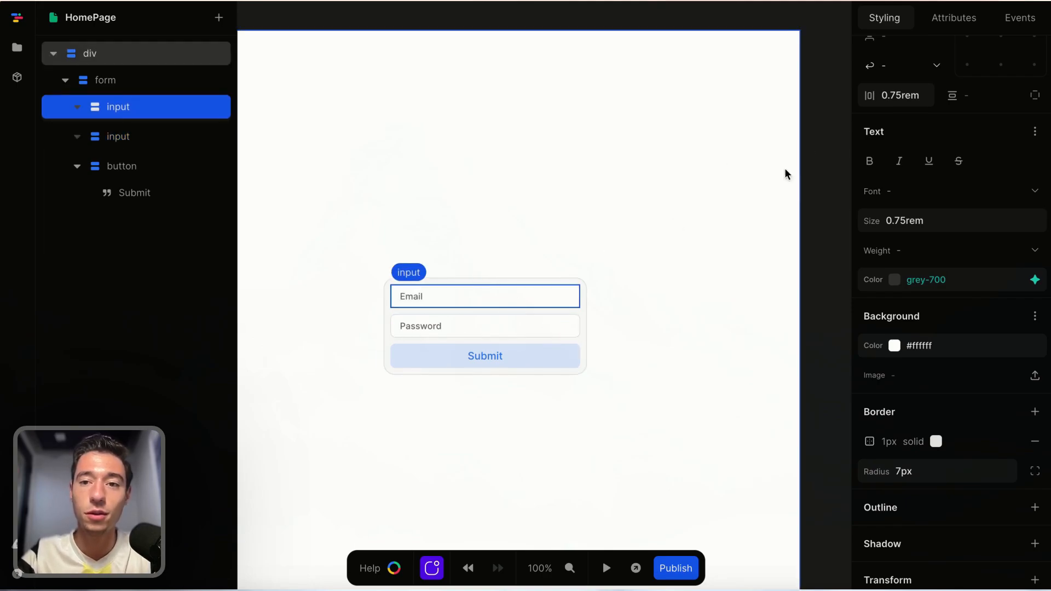
left_click(830, 34)
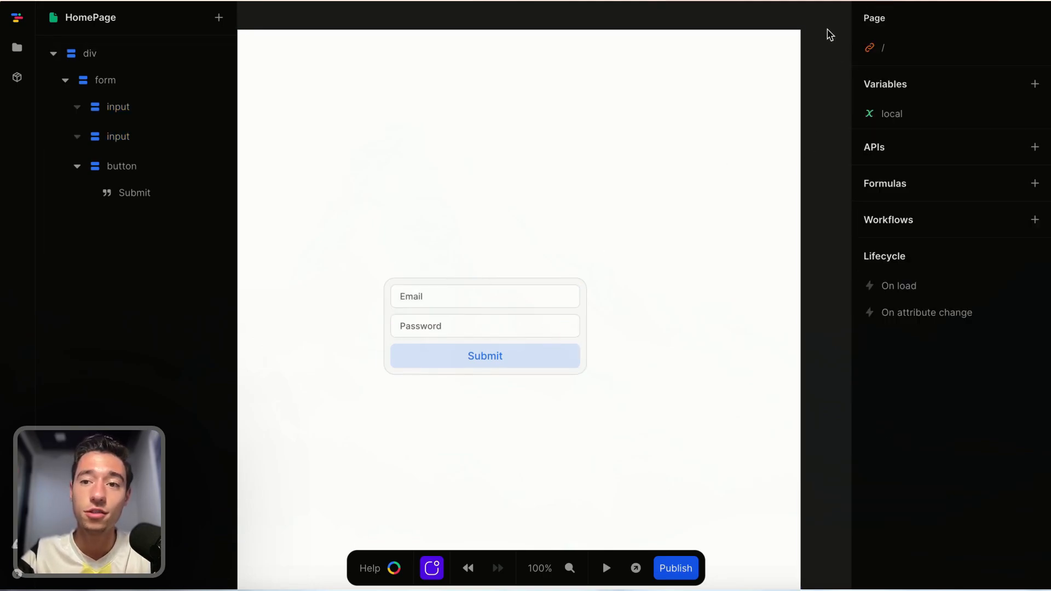
left_click(967, 113)
left_click(438, 308)
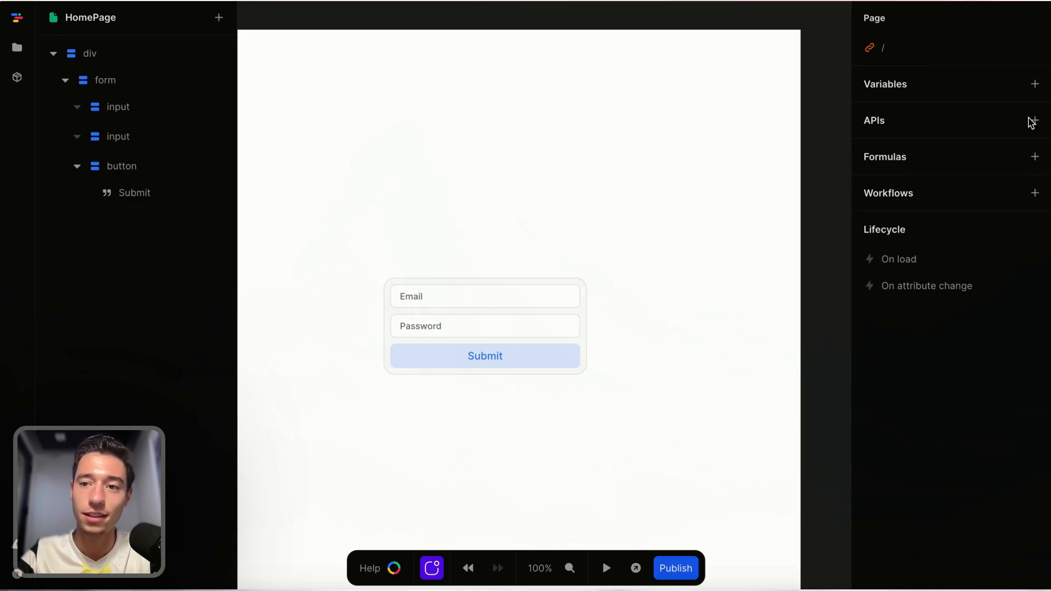
Create a page variable named email with an empty string "" as its initial value.
left_click(1034, 84)
left_click(534, 126)
left_click(516, 156)
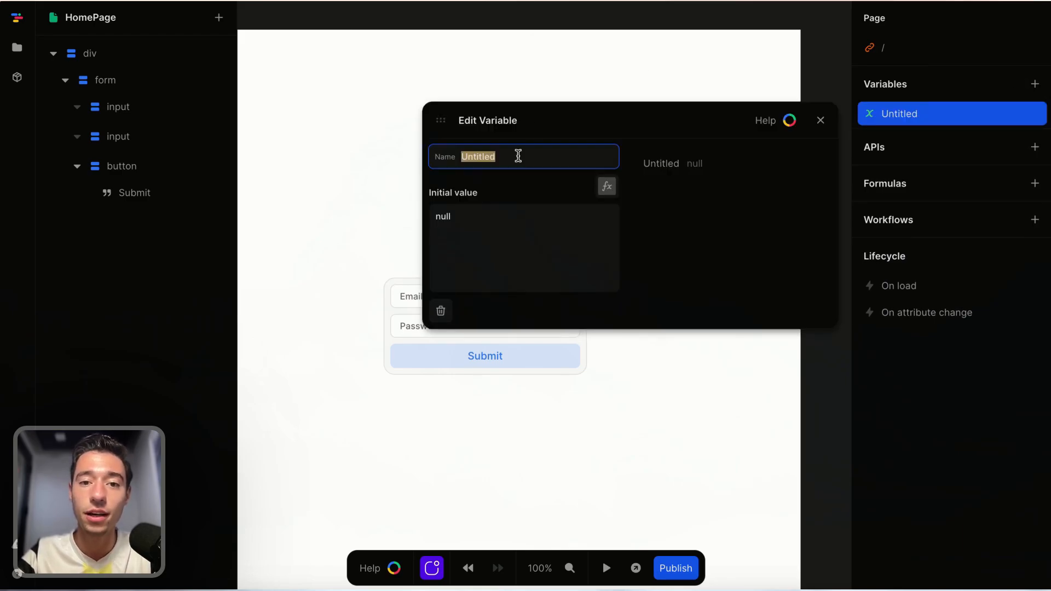
key("BackSpace")
type("email")
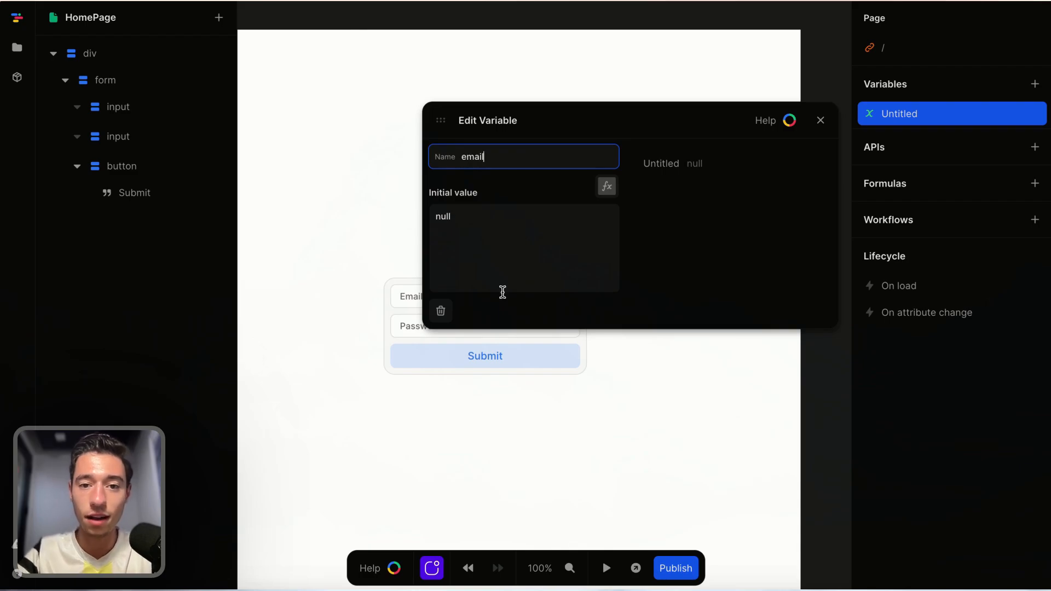
key("Return")
key("BackSpace")
key("super+z")
left_click(515, 241)
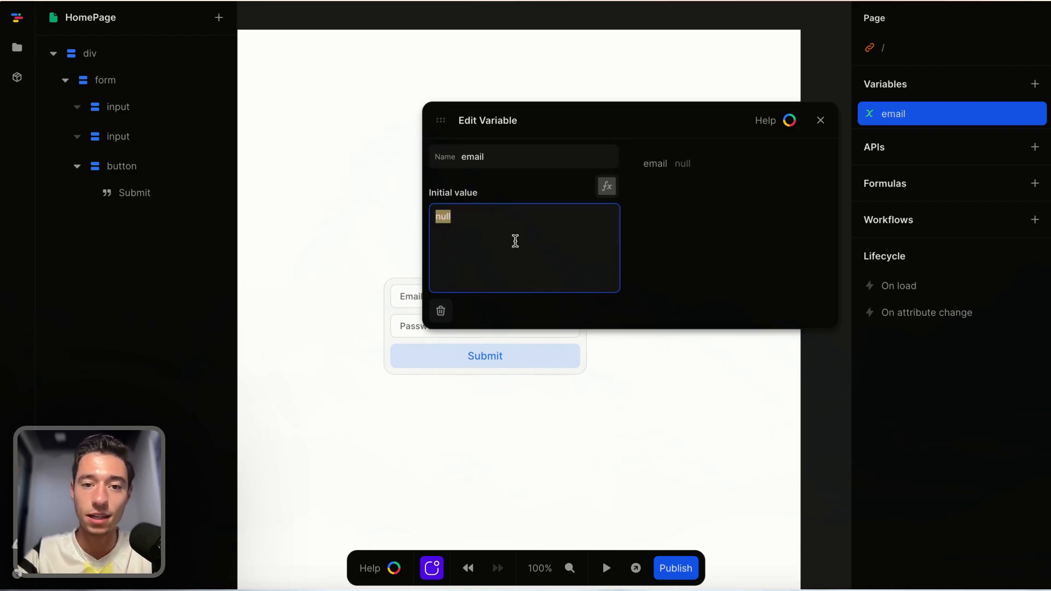
key("BackSpace")
type("\"\"")
left_click(706, 286)
left_click(828, 124)
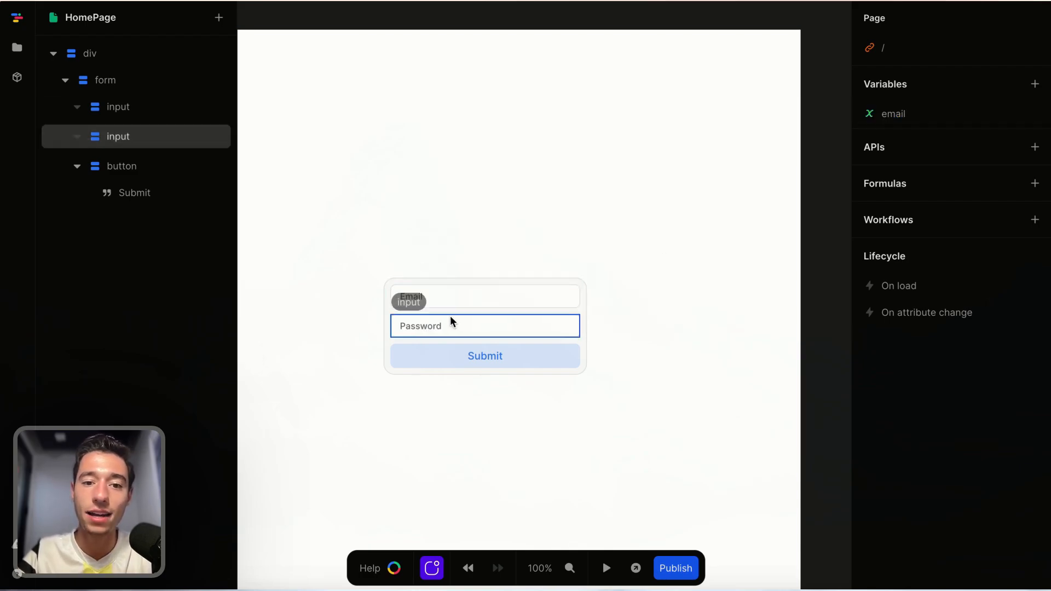
Bind the email input to the email variable.
left_click(473, 290)
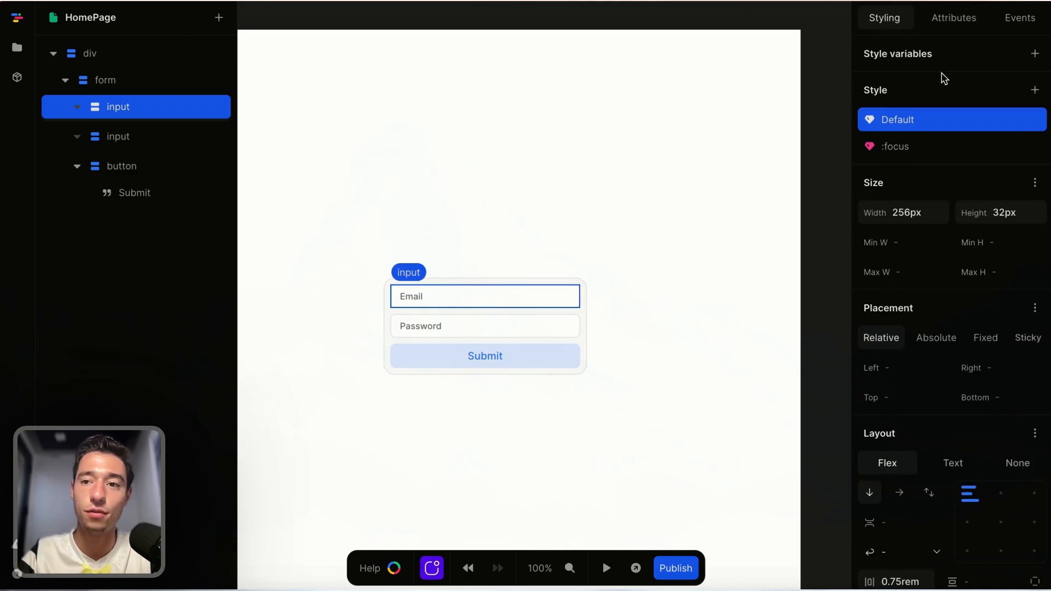
left_click(965, 21)
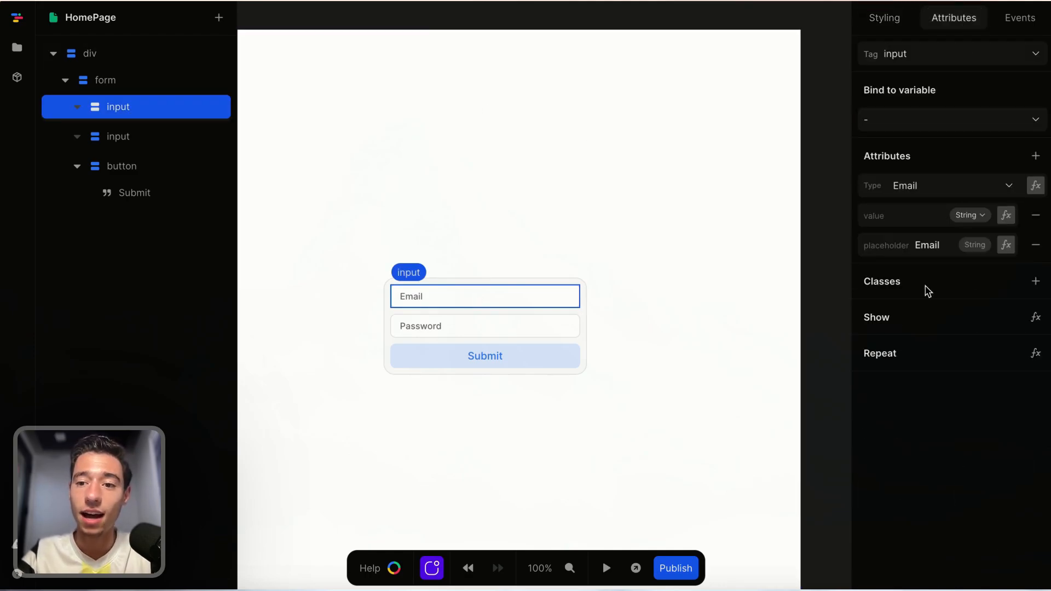
left_click(1007, 123)
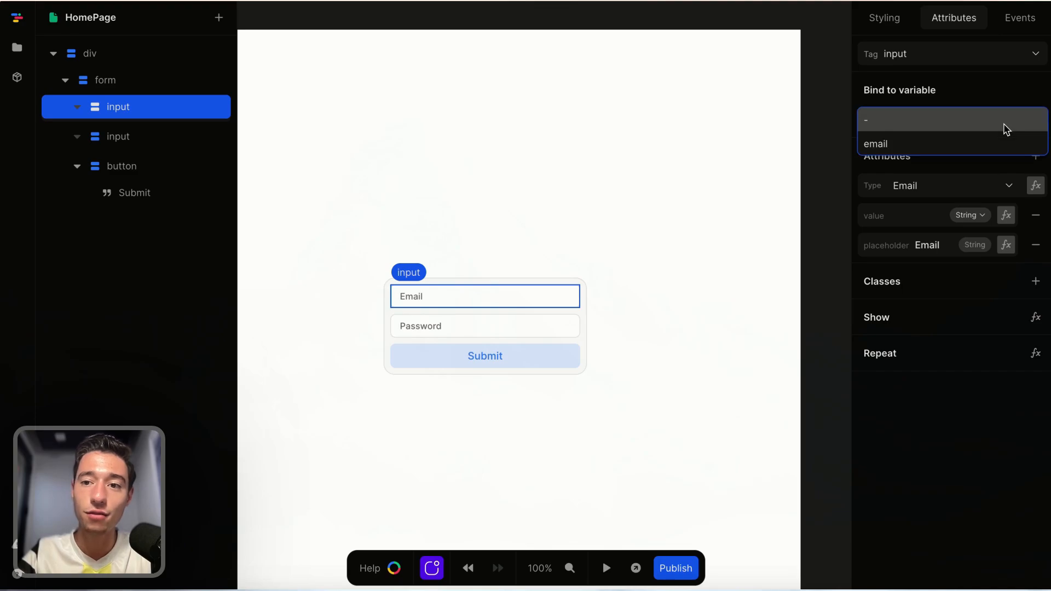
left_click(943, 144)
left_click(630, 527)
Preview the page with a sample e-mail address in the email field, then return to the page variables.
left_click(606, 568)
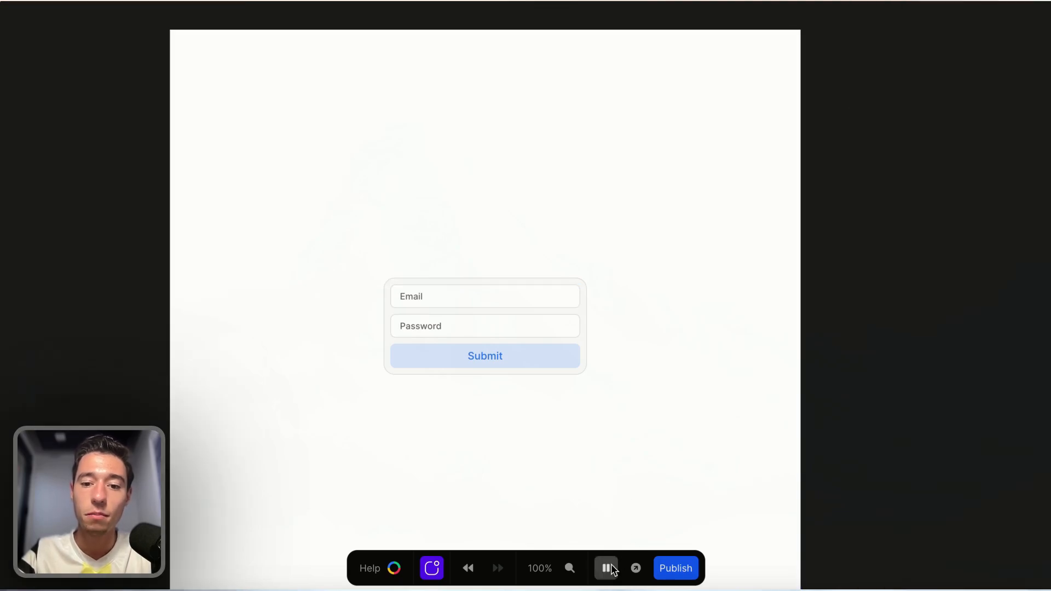
left_click(454, 296)
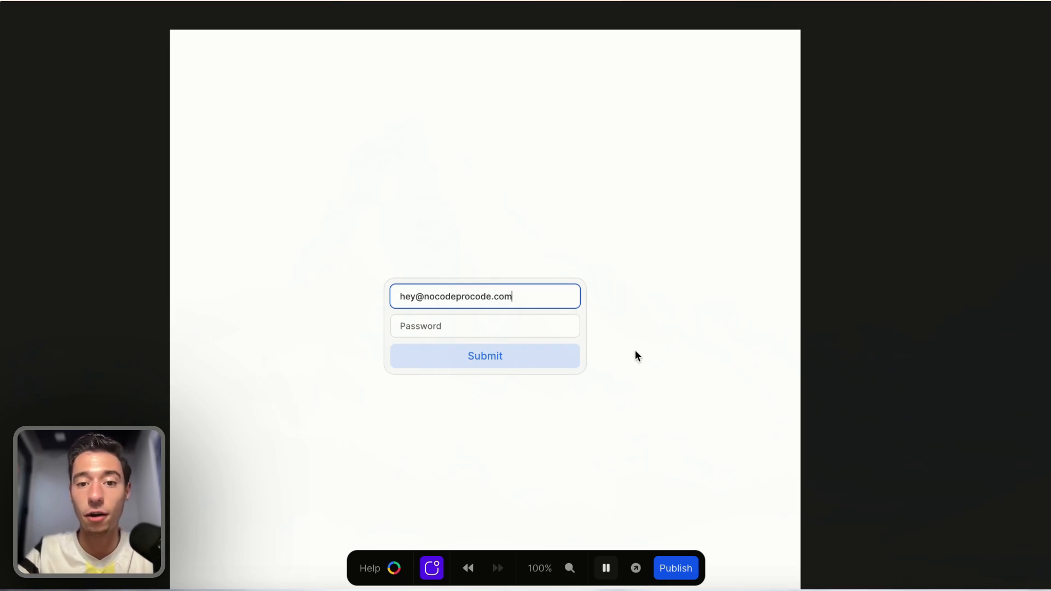
left_click(606, 567)
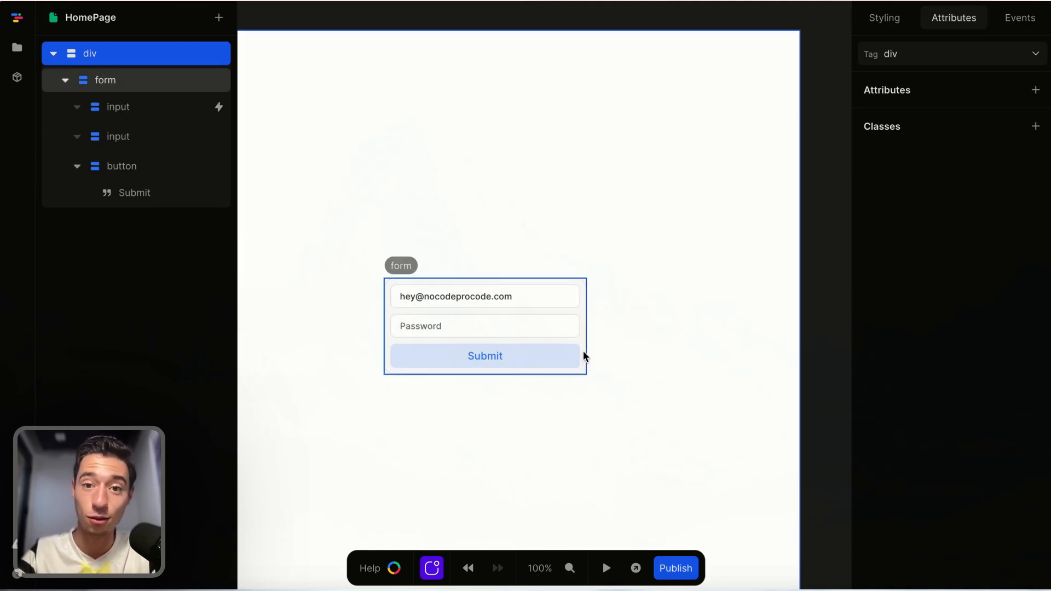
left_click(833, 102)
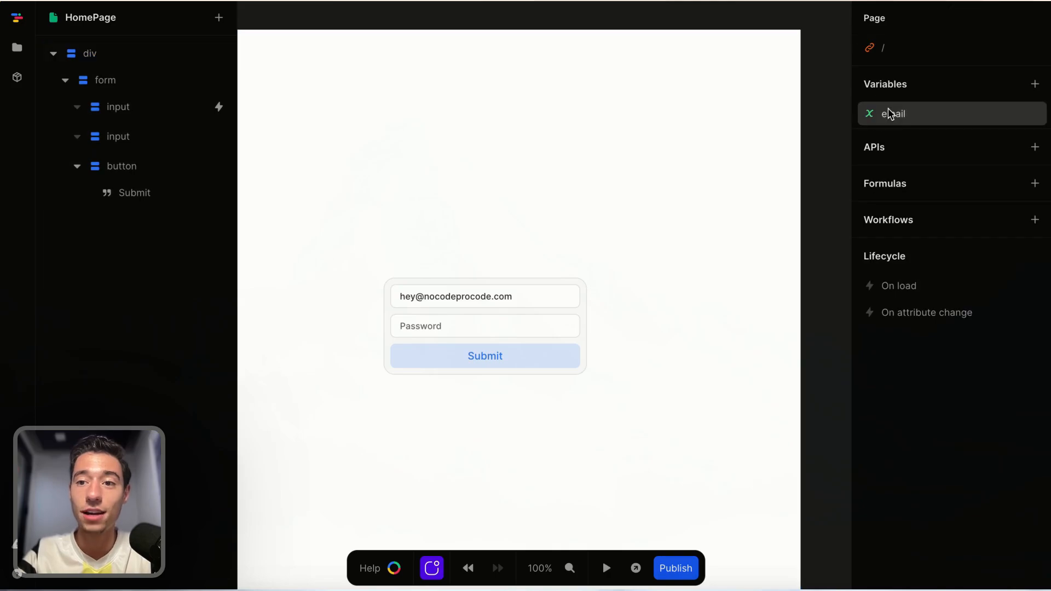
Inspect the email input's variable binding and the email variable's current value.
left_click(540, 295)
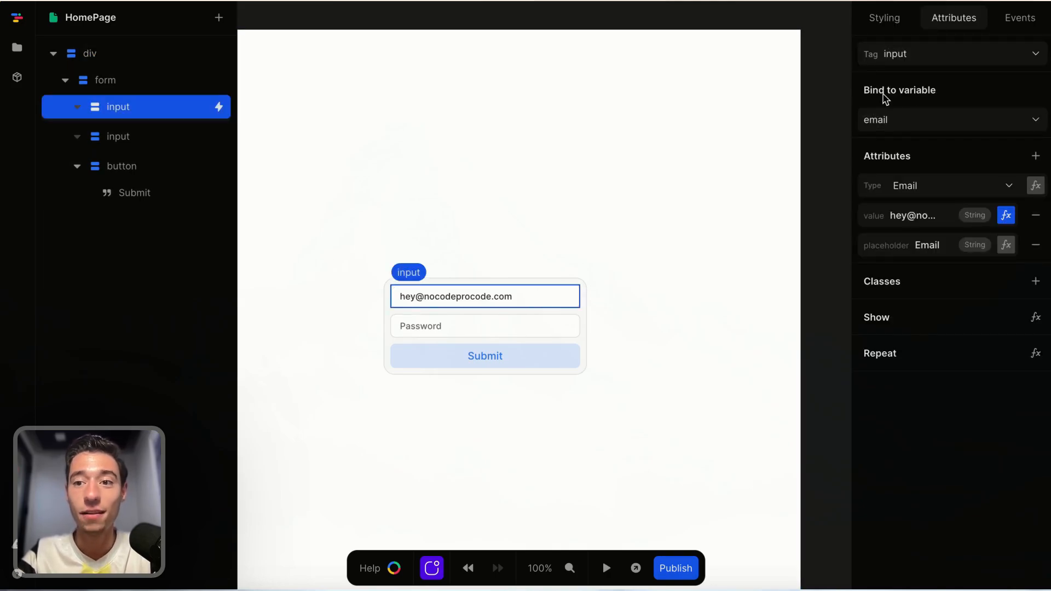
left_click(852, 121)
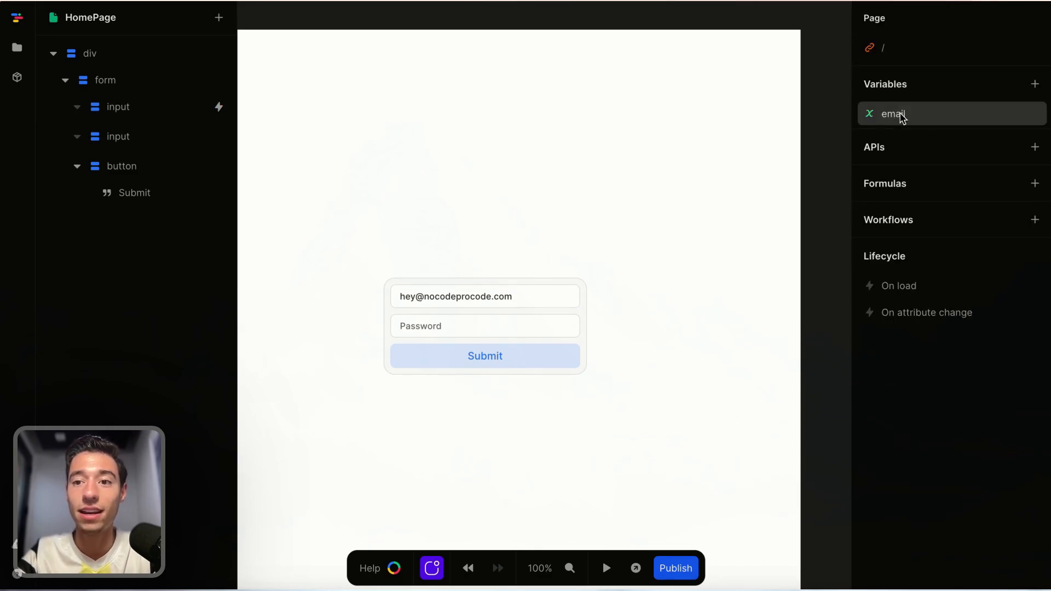
left_click(899, 113)
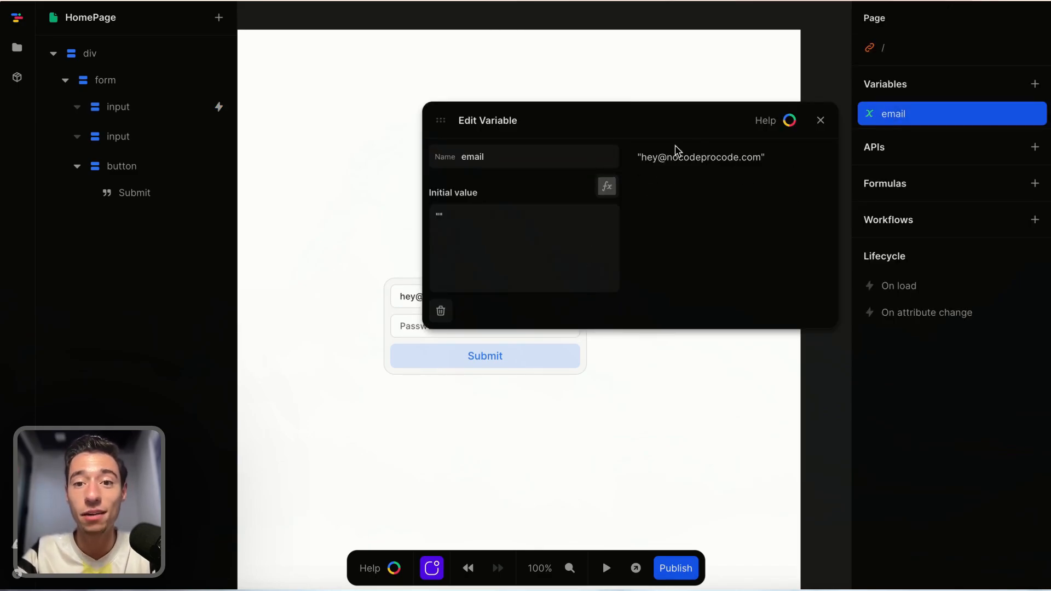
left_click(825, 119)
left_click(915, 116)
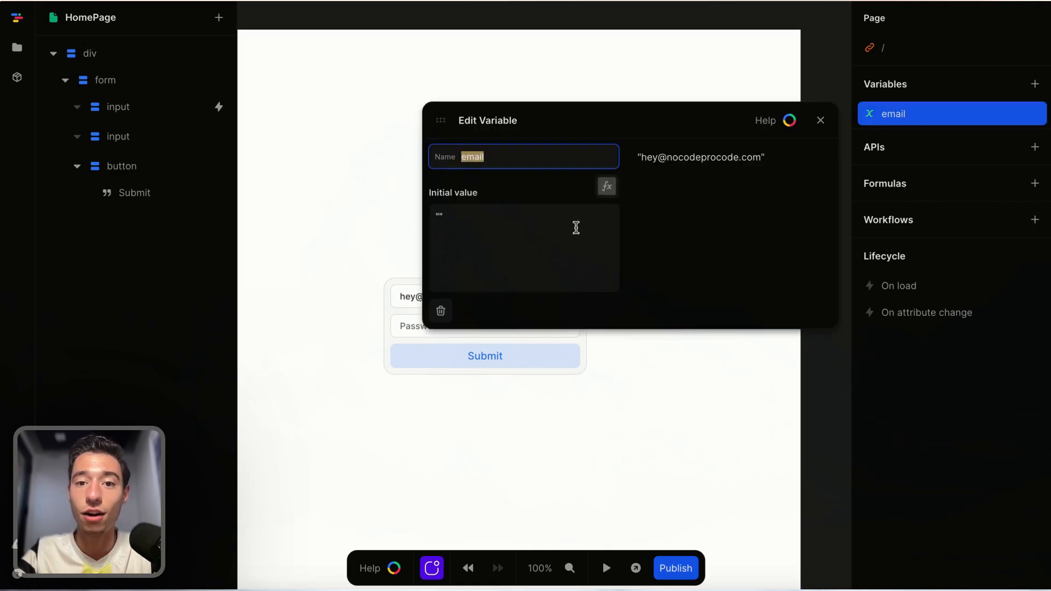
left_click(820, 120)
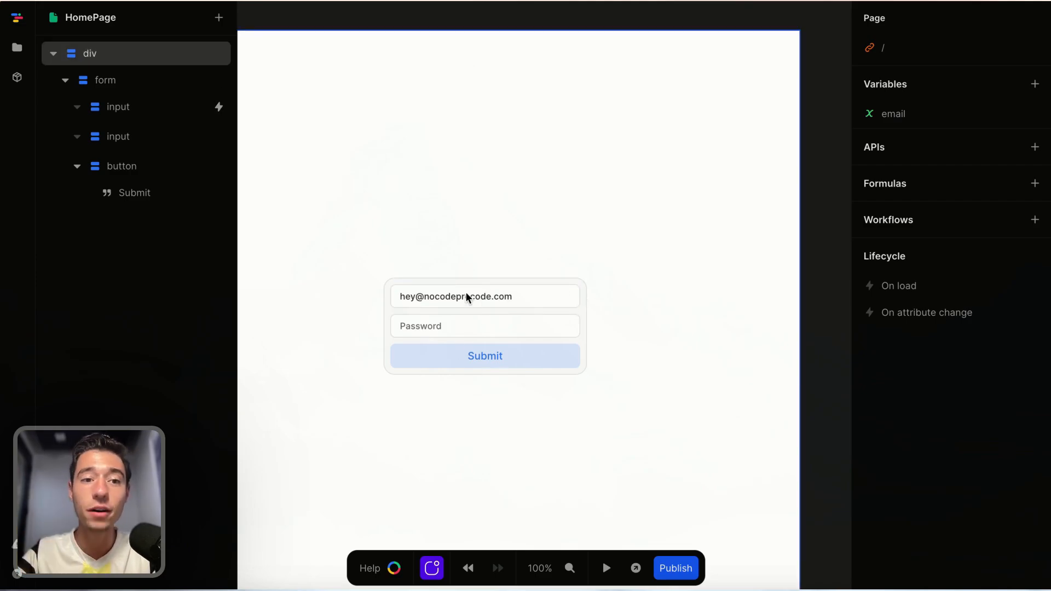
Reload the editor and reopen the email input and the email variable.
mouse_move(16, 96)
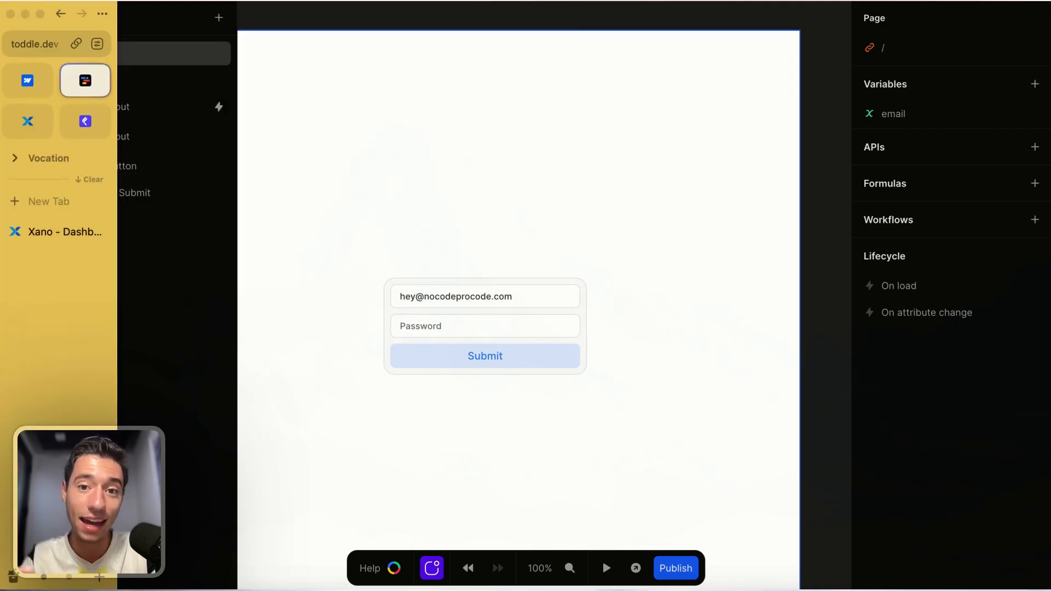
key("super+r")
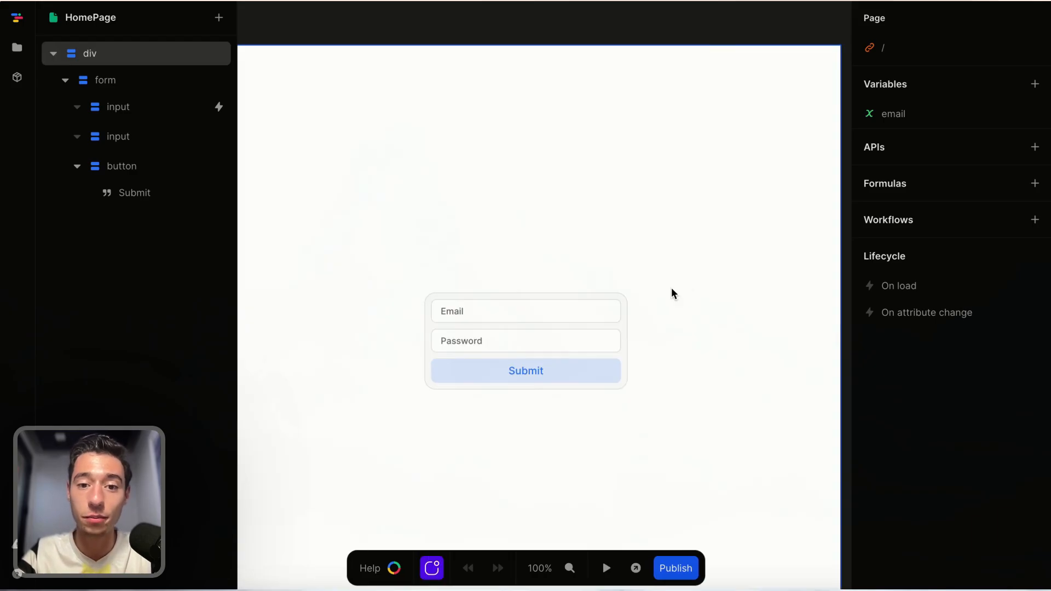
left_click(541, 311)
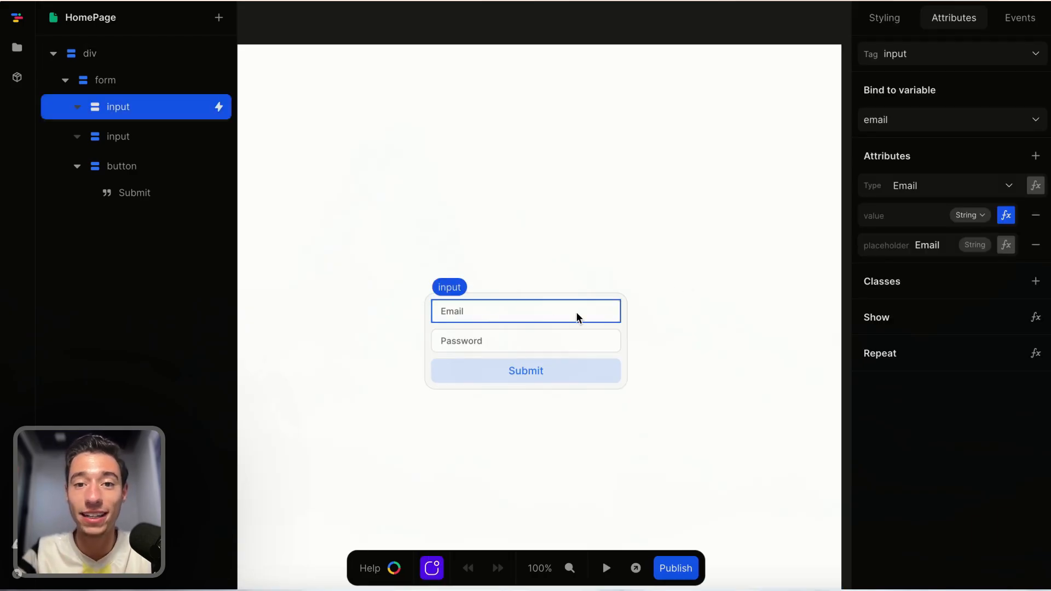
left_click(793, 19)
left_click(888, 115)
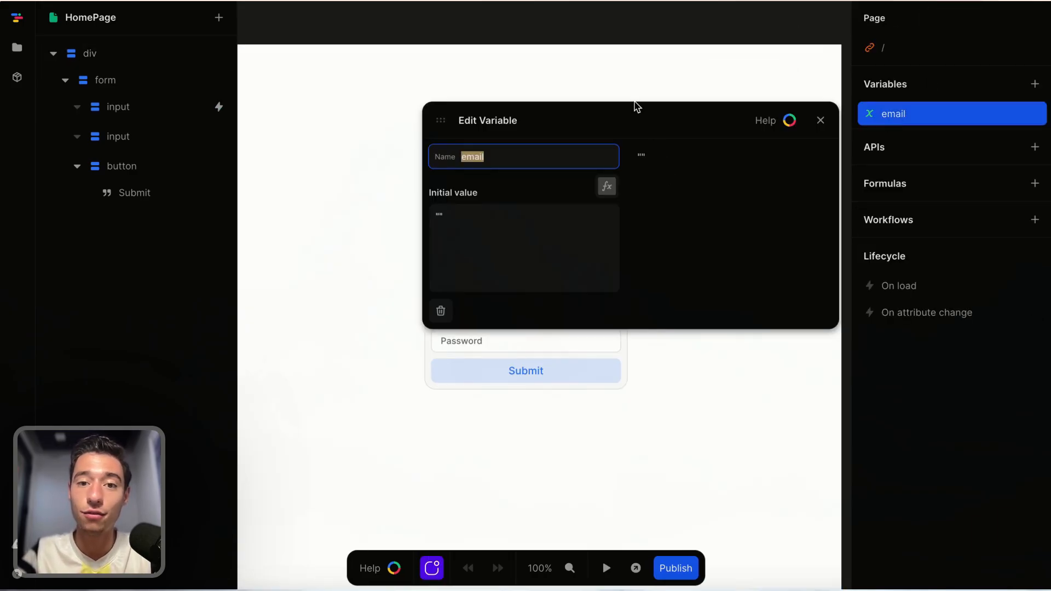
Set the email variable's initial value to hey.
left_click(479, 227)
key("BackSpace")
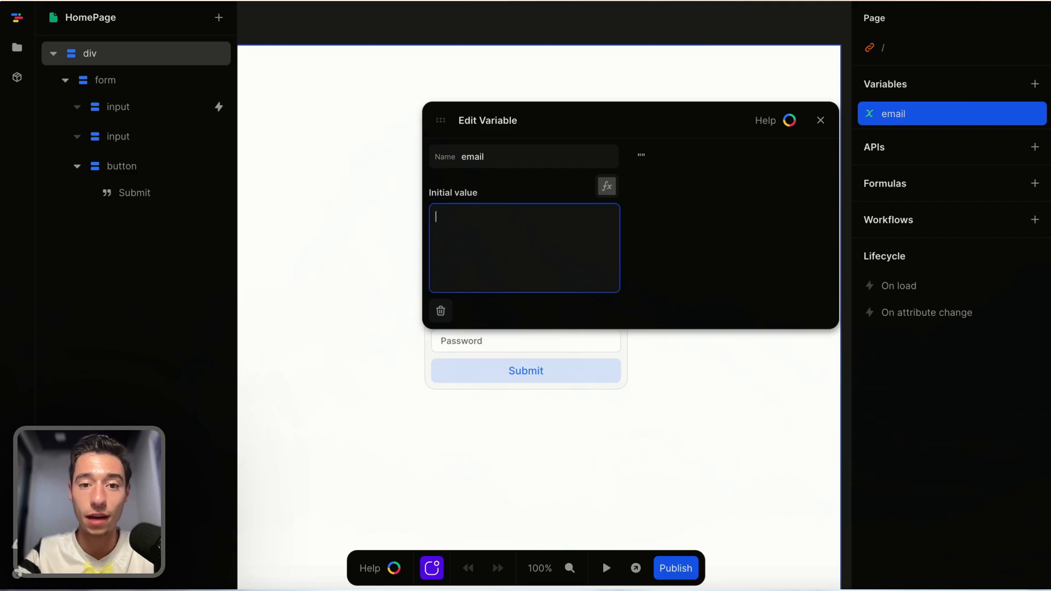
type("hey")
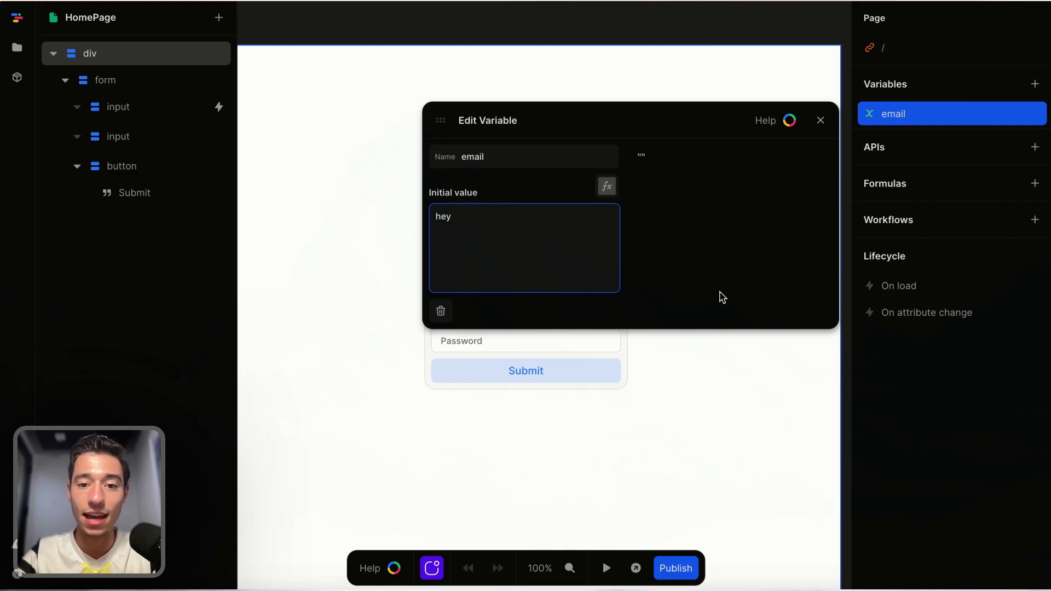
left_click(821, 120)
left_click(441, 313)
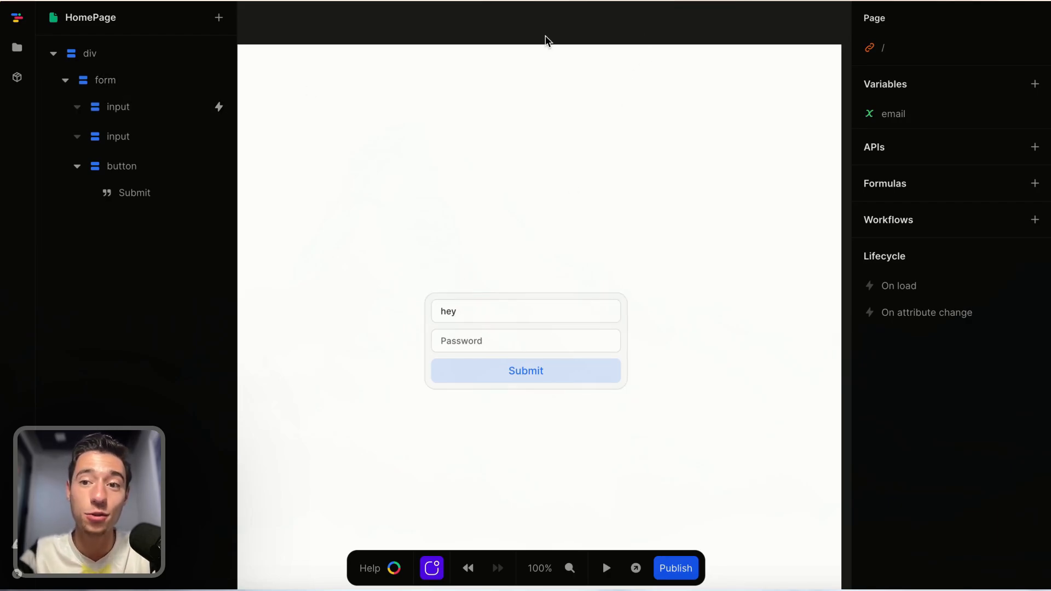
Set the email variable's initial value back to an empty string "".
left_click(893, 117)
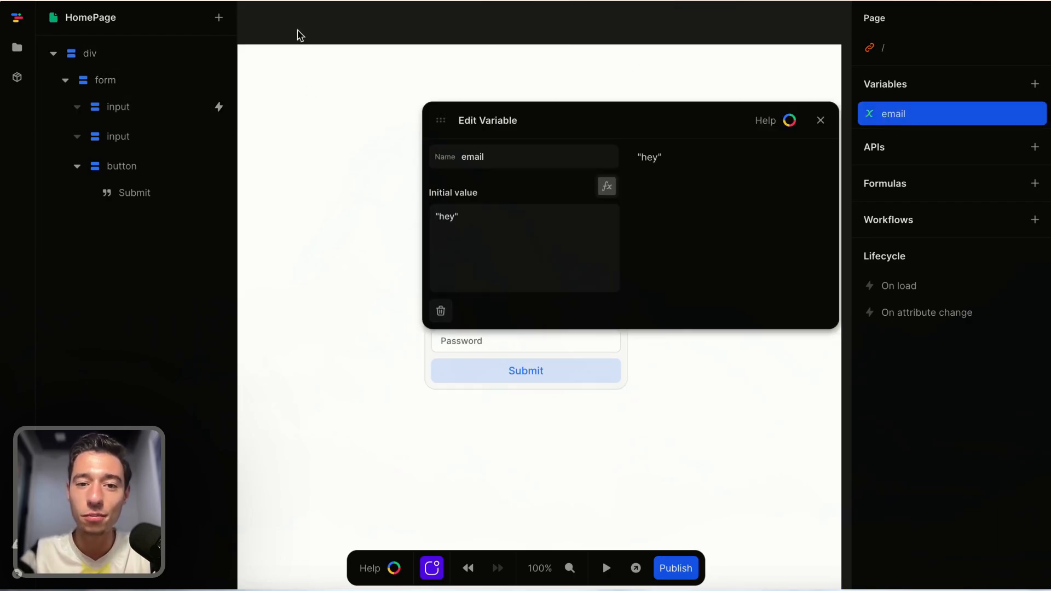
triple_click(479, 225)
key("BackSpace")
type("\"\"")
left_click(754, 257)
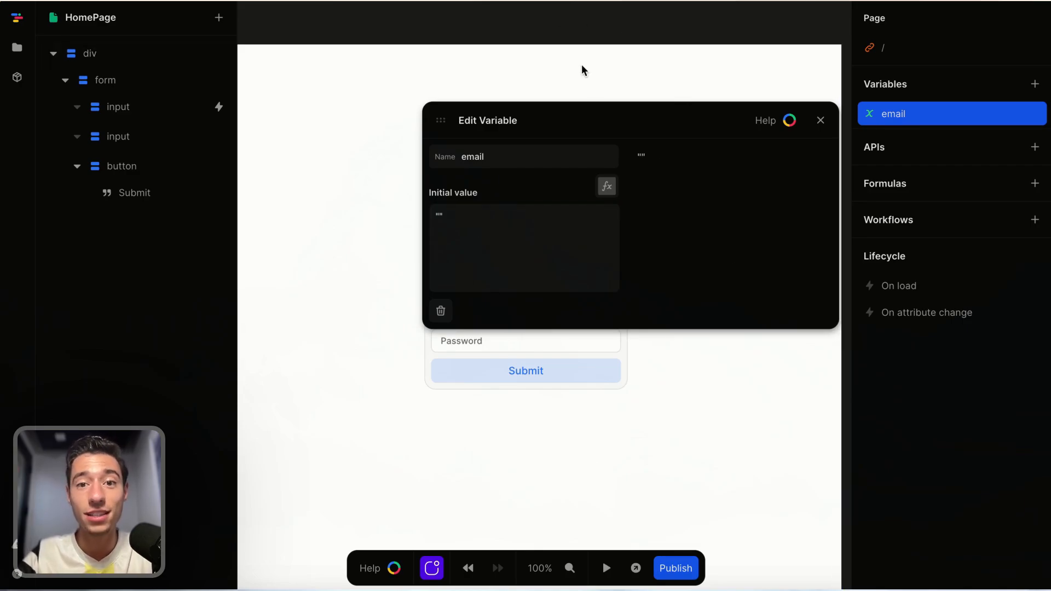
left_click(821, 121)
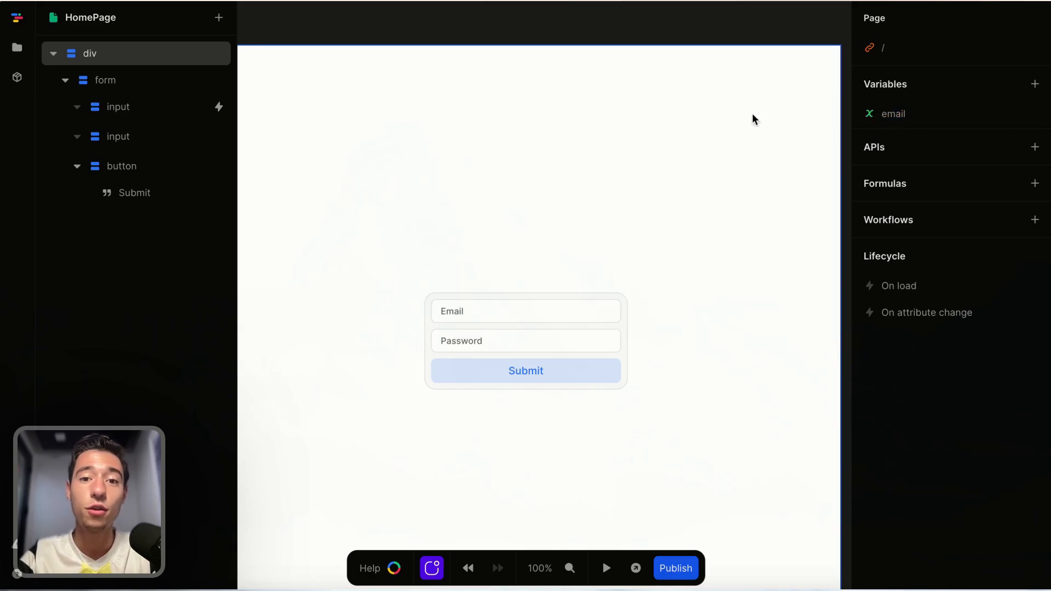
Open the email input's input event and inspect the formula of its Set email action.
left_click(529, 317)
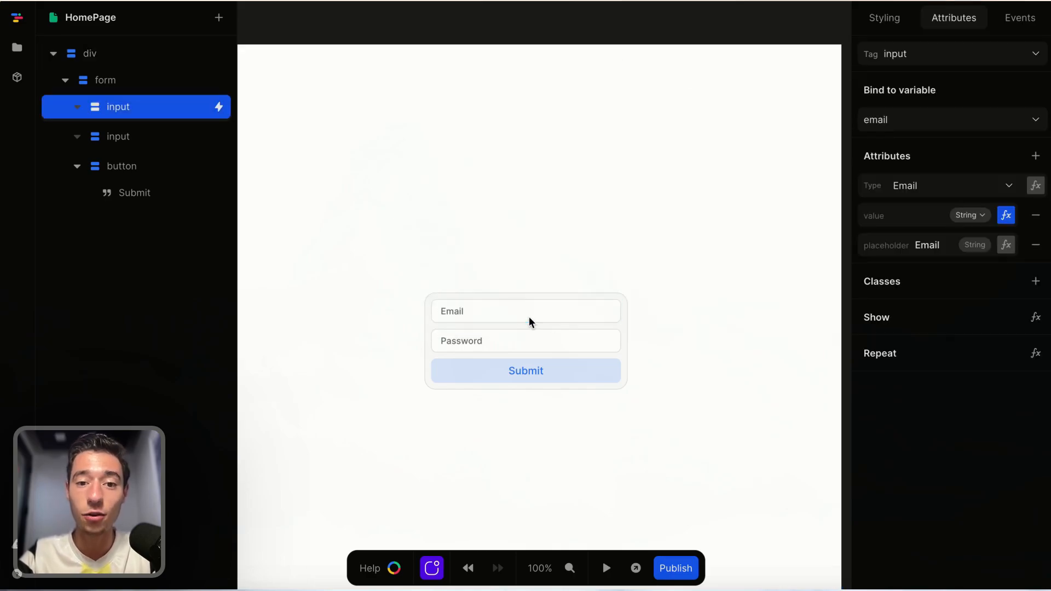
left_click(1024, 20)
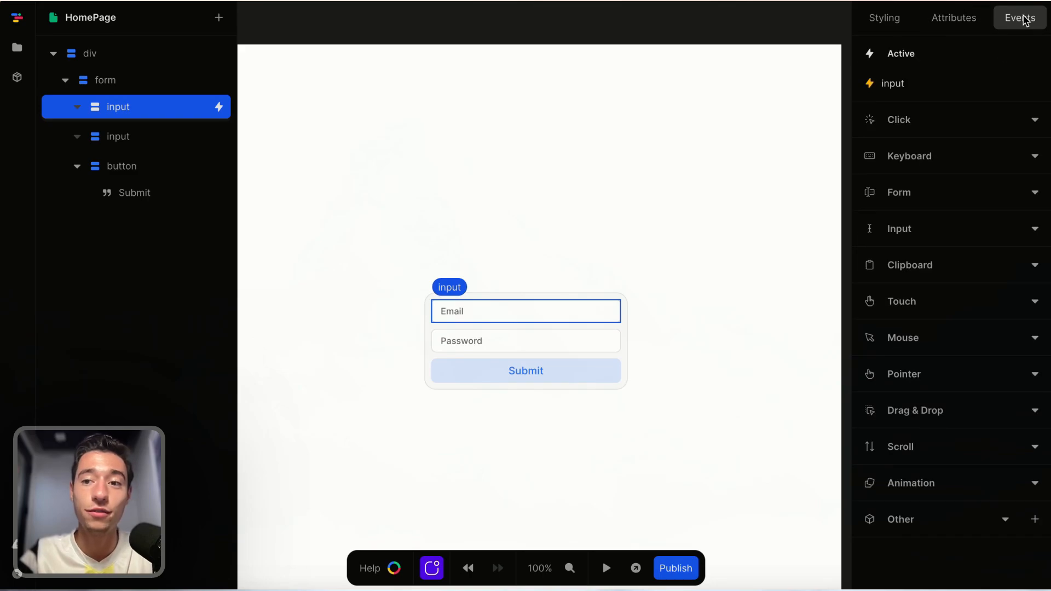
left_click(892, 92)
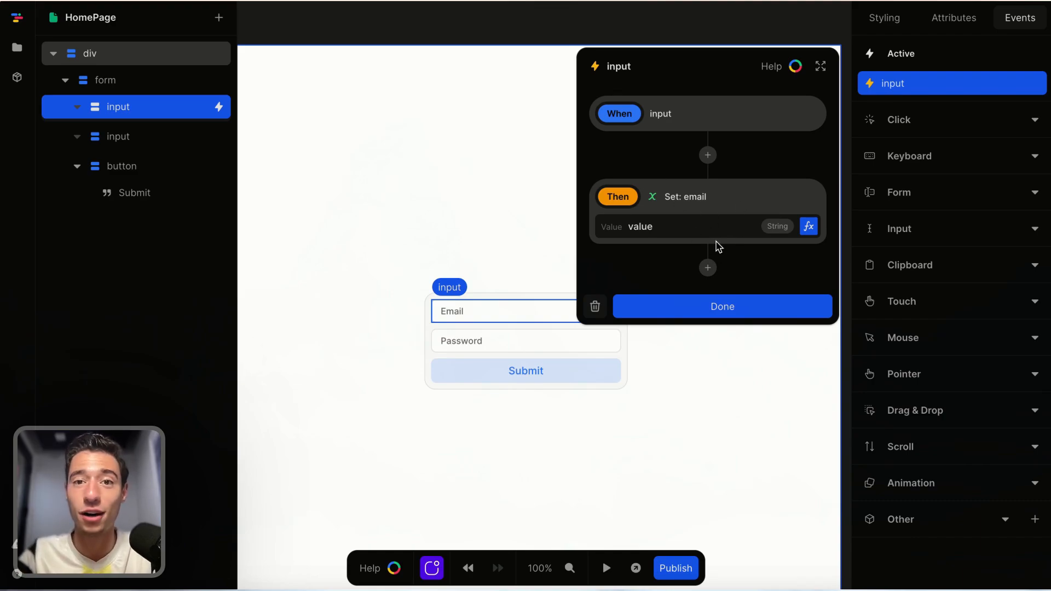
left_click(808, 229)
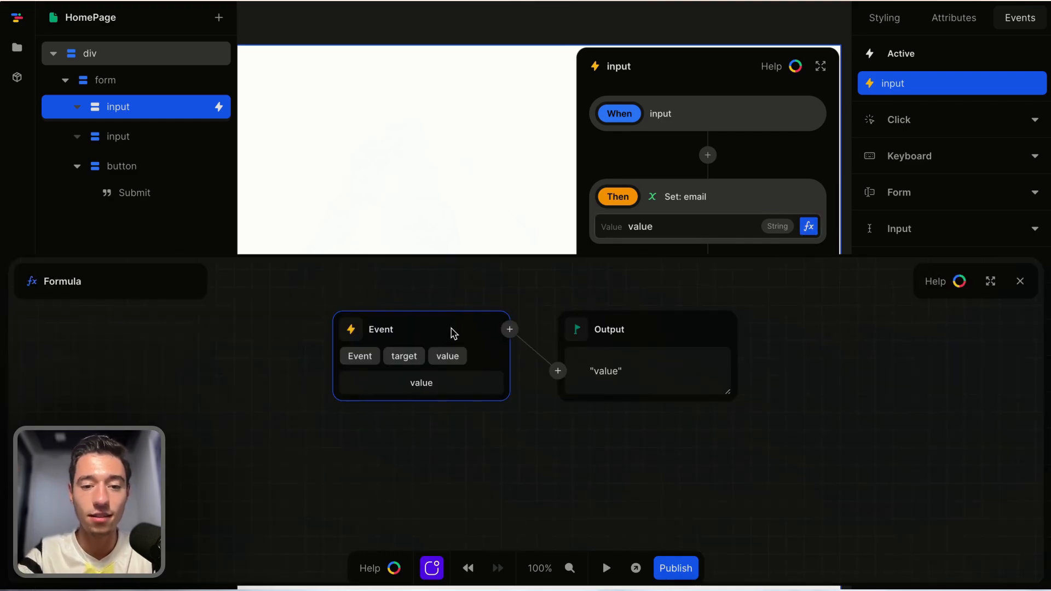
left_click(1020, 281)
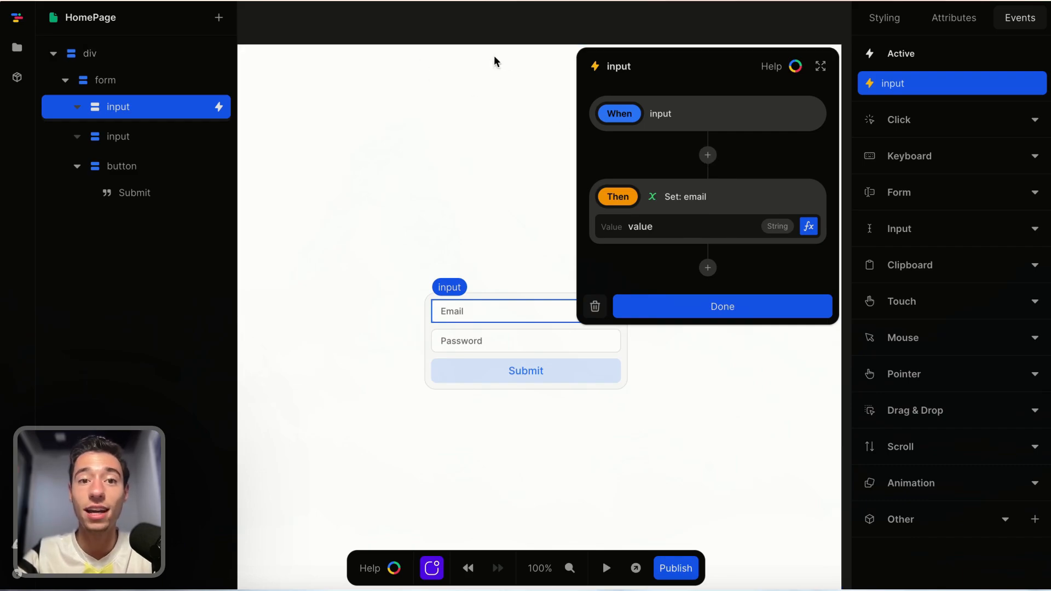
Add a Save to Local Storage action before Set email in the input event, with key email.
left_click(708, 158)
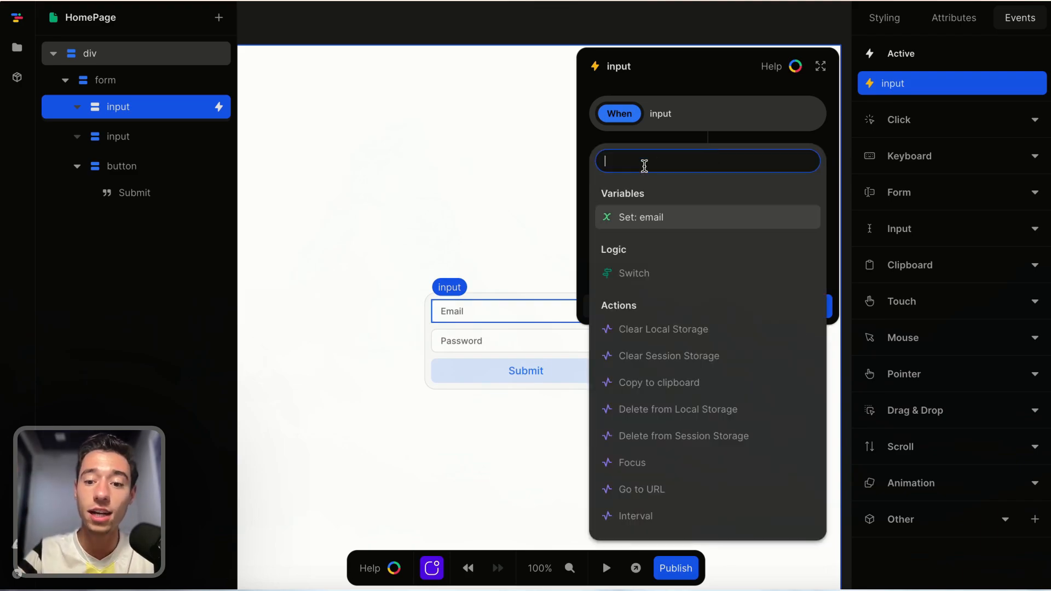
type("loca")
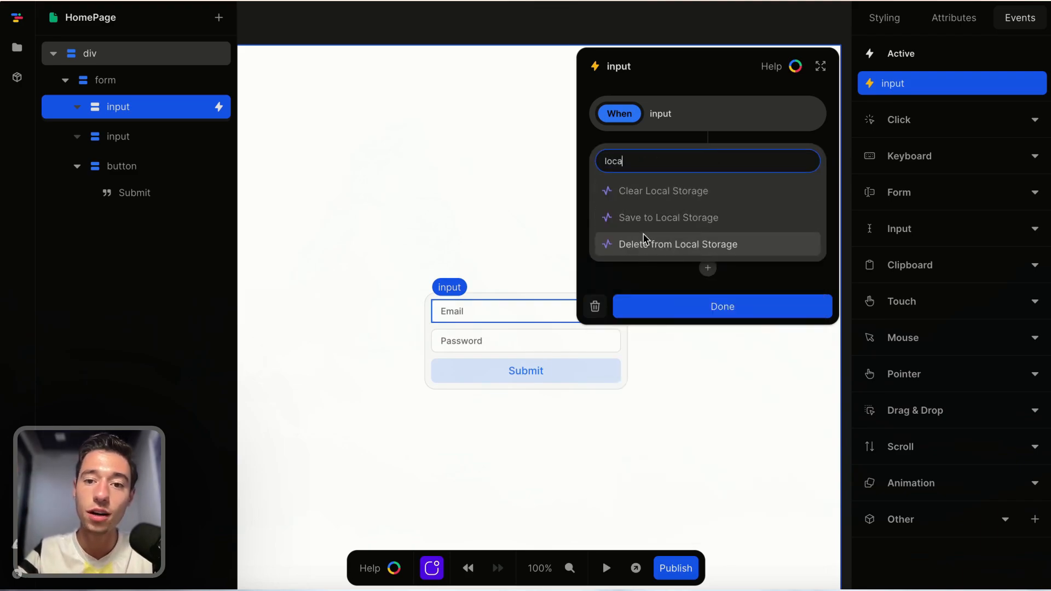
left_click(641, 219)
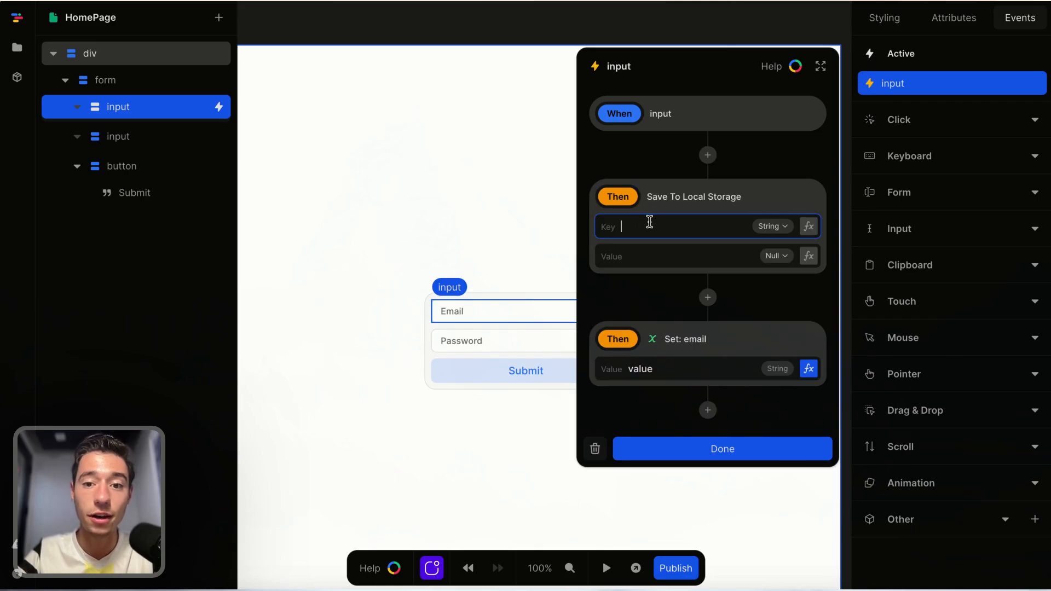
type("email")
Set the Save to Local Storage value to the input event's value and finish the event.
left_click(640, 255)
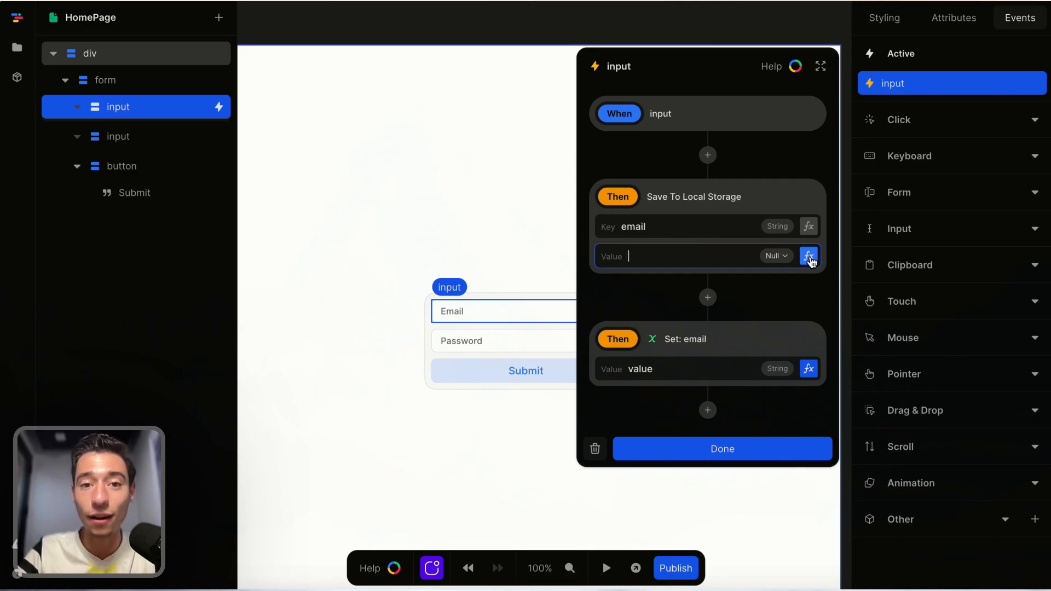
left_click(810, 257)
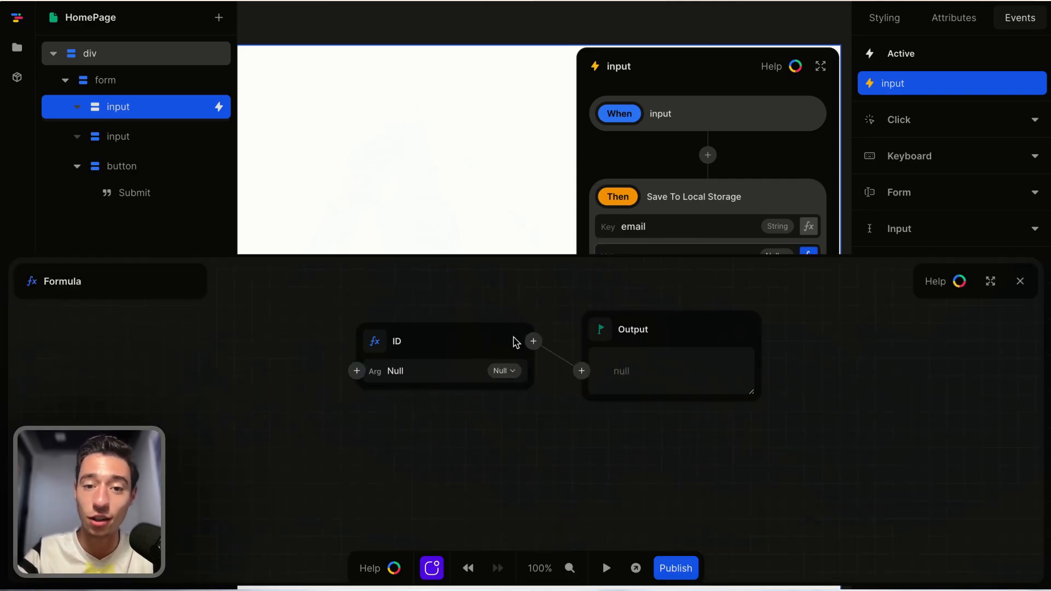
left_click(534, 342)
key("Return")
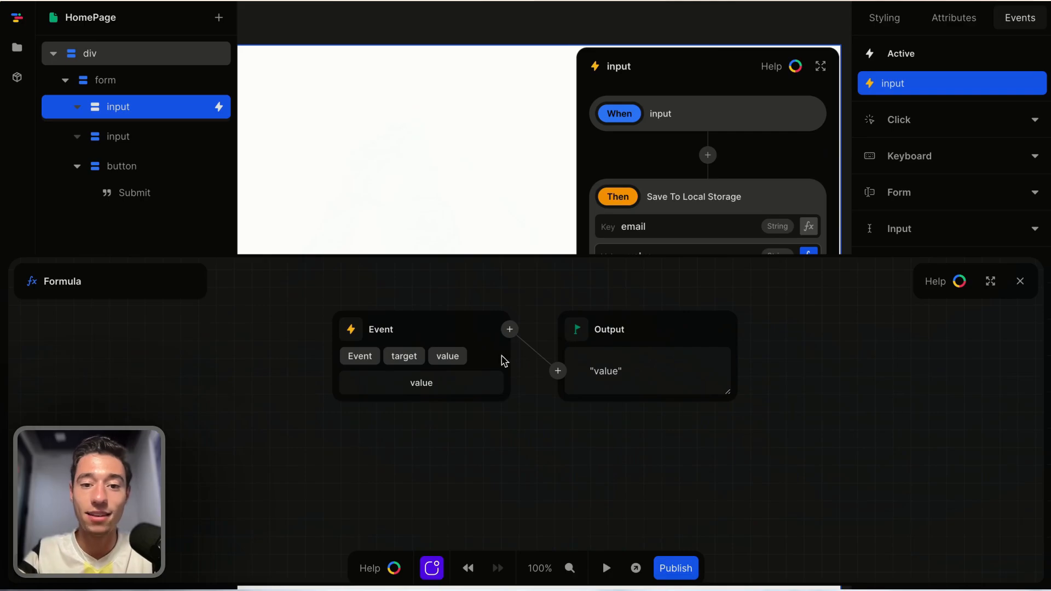
left_click(1020, 281)
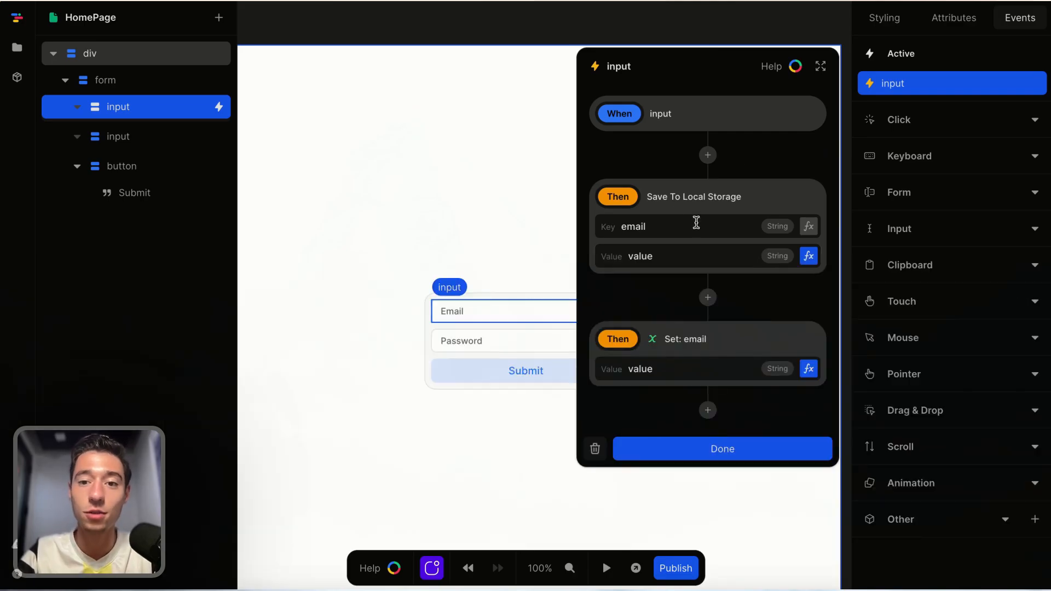
left_click(720, 444)
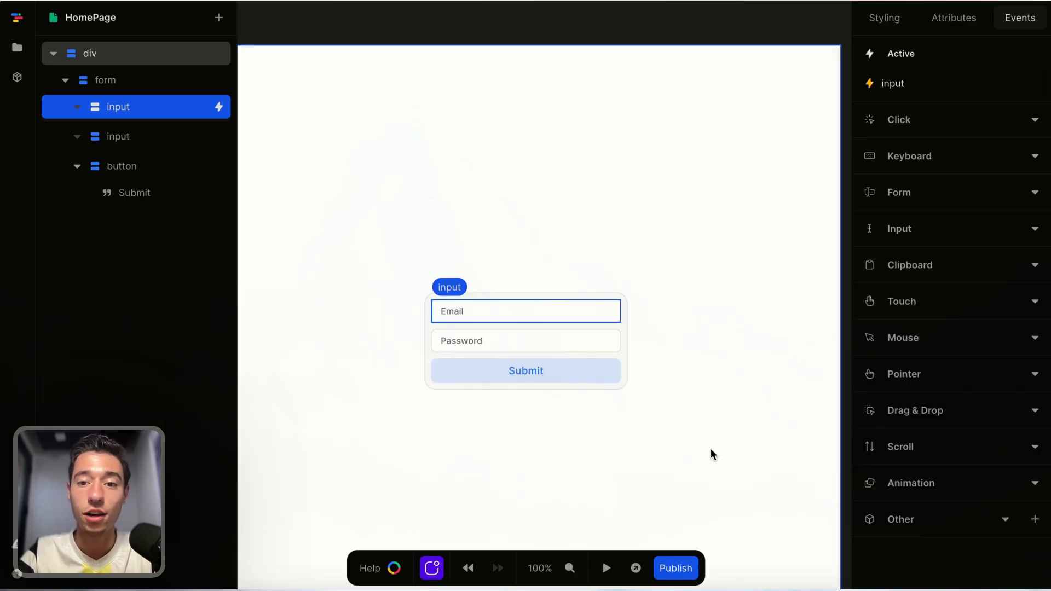
Preview the page with hey typed into the email field, then check the email variable's value.
left_click(606, 568)
left_click(462, 310)
type("hey")
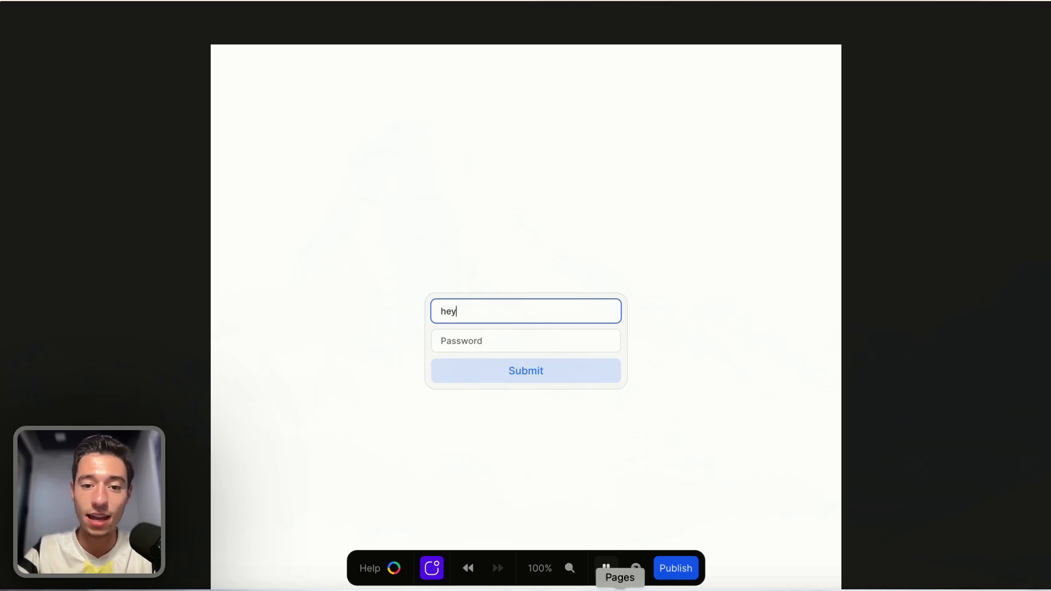
left_click(606, 568)
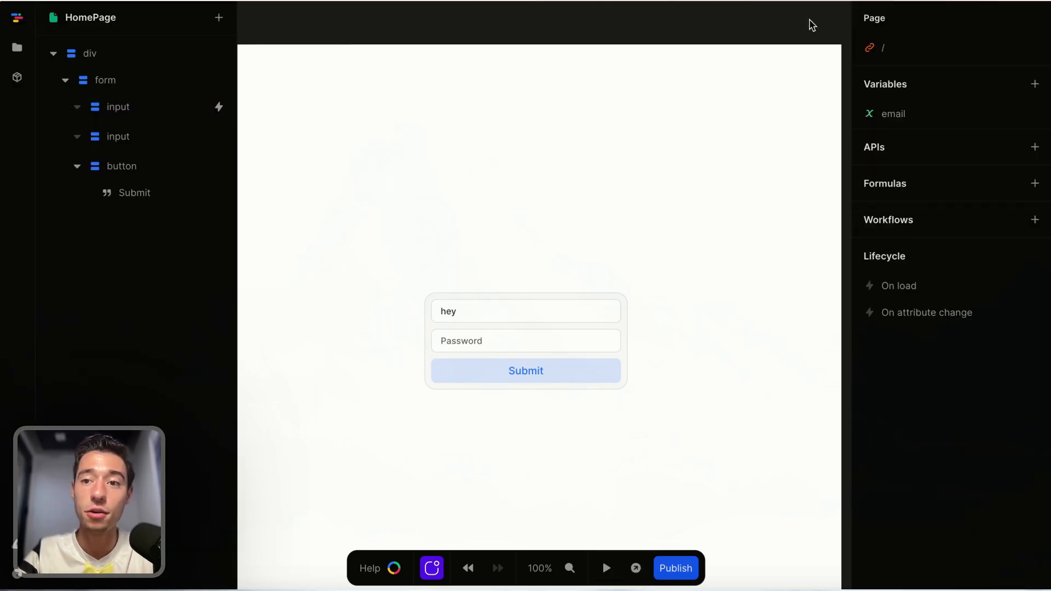
left_click(892, 113)
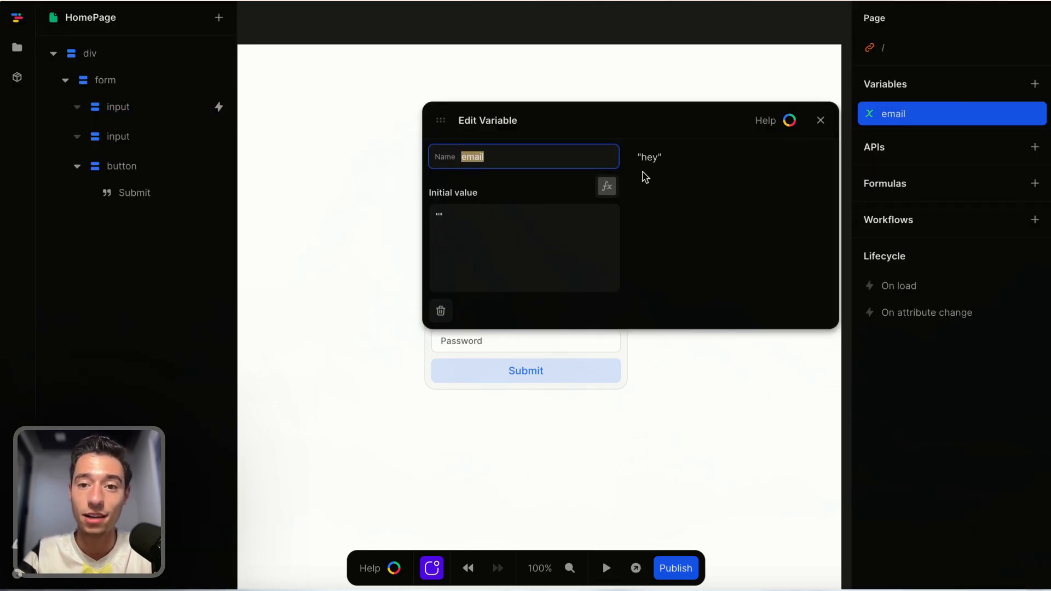
left_click(820, 121)
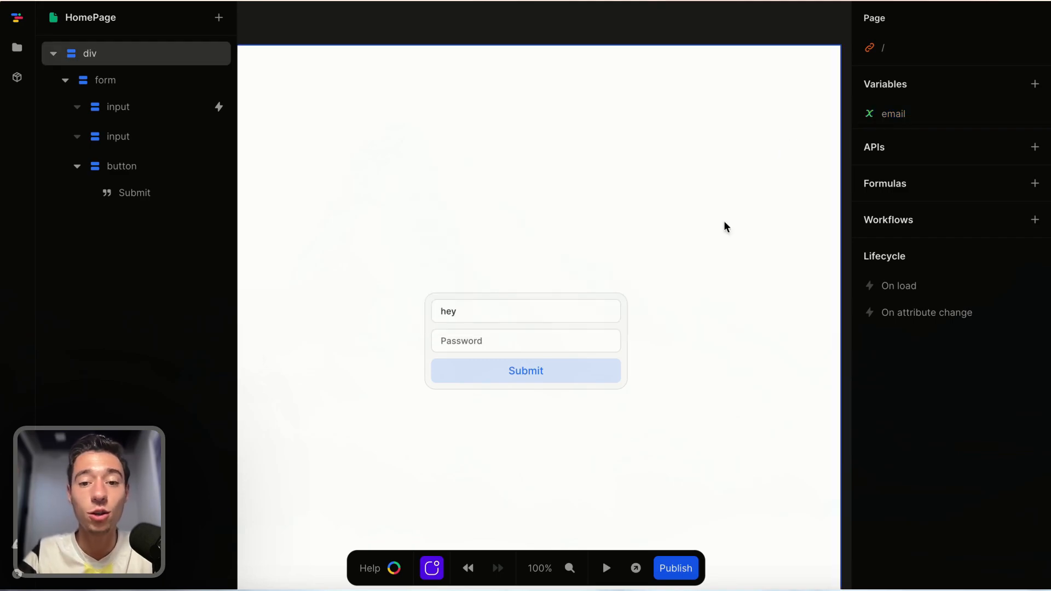
Add a Heading 3 element to the page below the form.
left_click(652, 389)
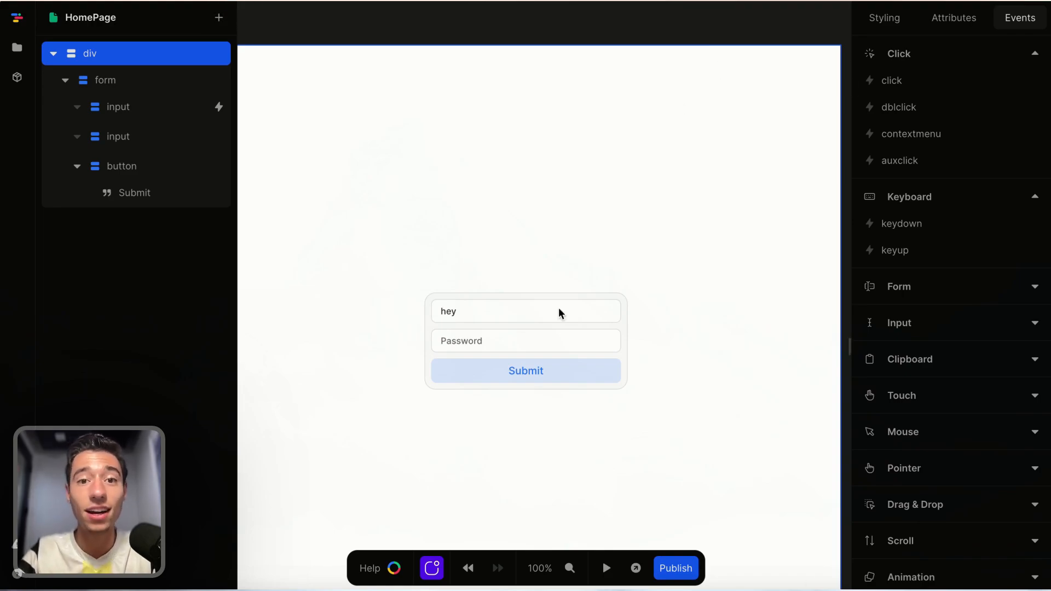
left_click(218, 17)
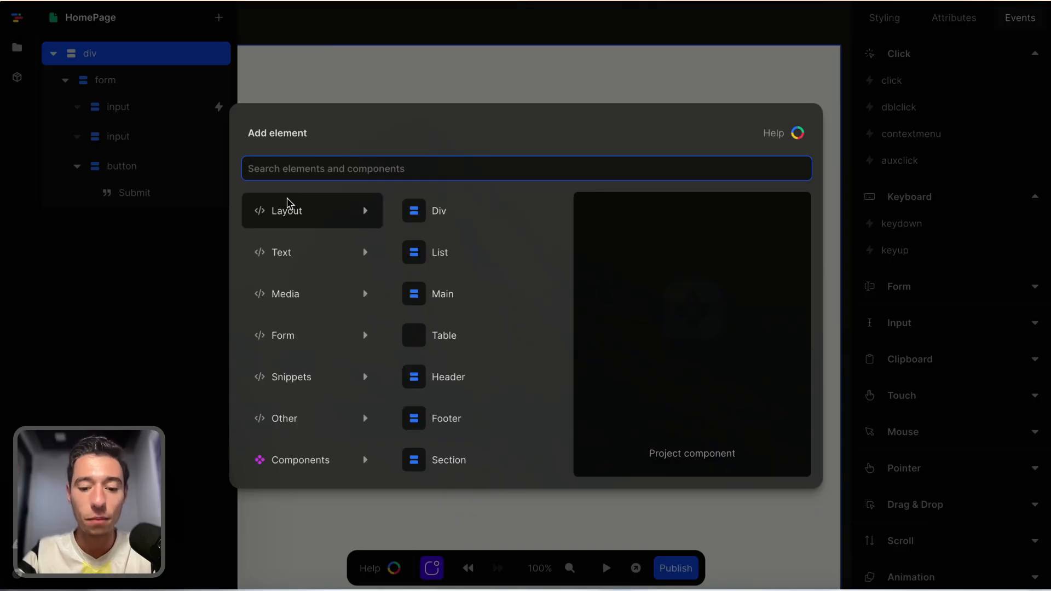
type("he")
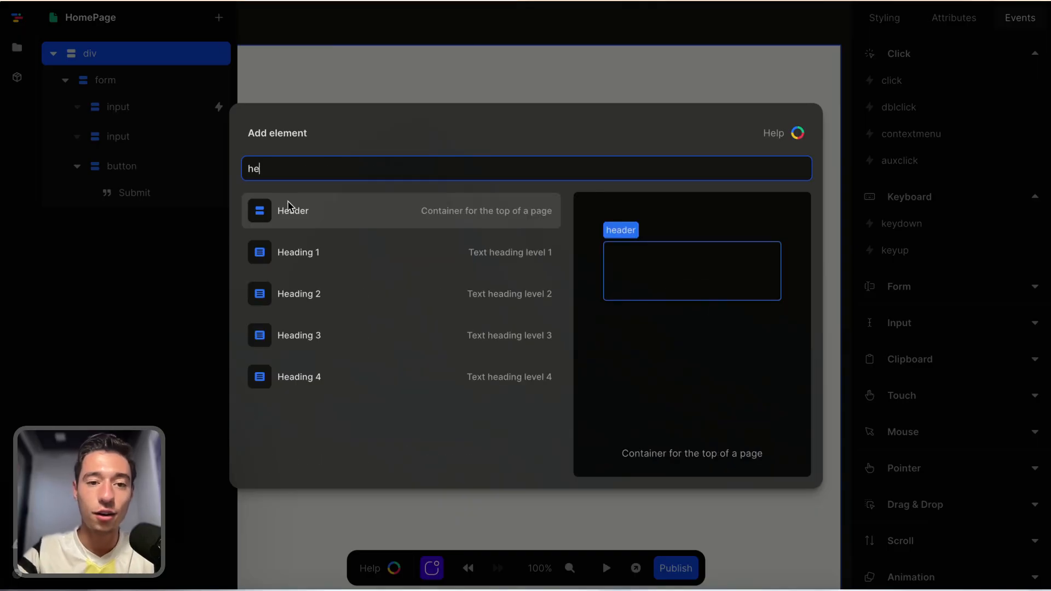
left_click(301, 336)
left_click(504, 367)
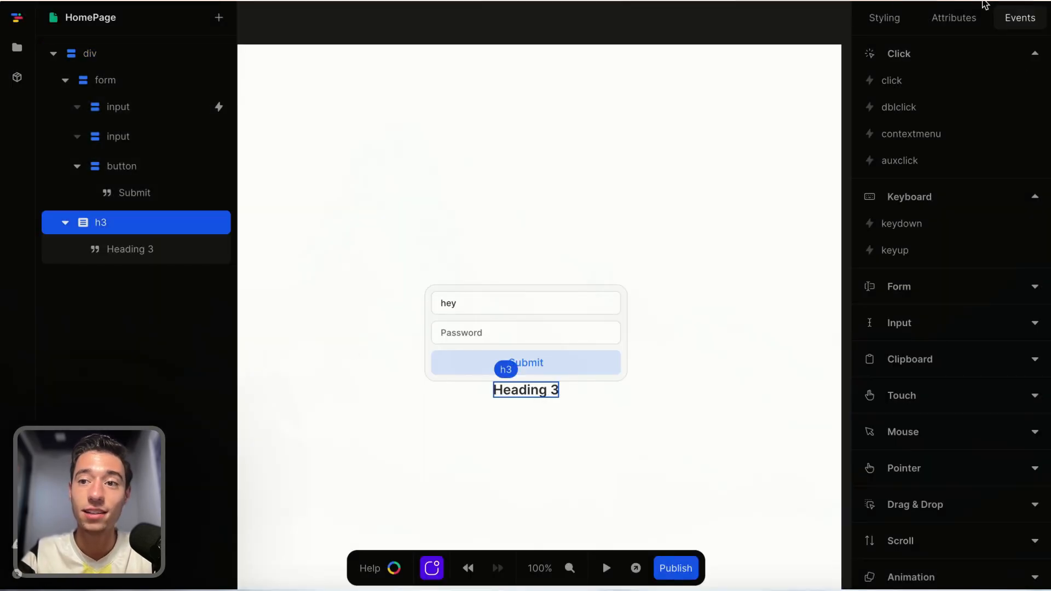
Set the heading's text to a formula that gets the value from Local Storage with key email.
left_click(148, 256)
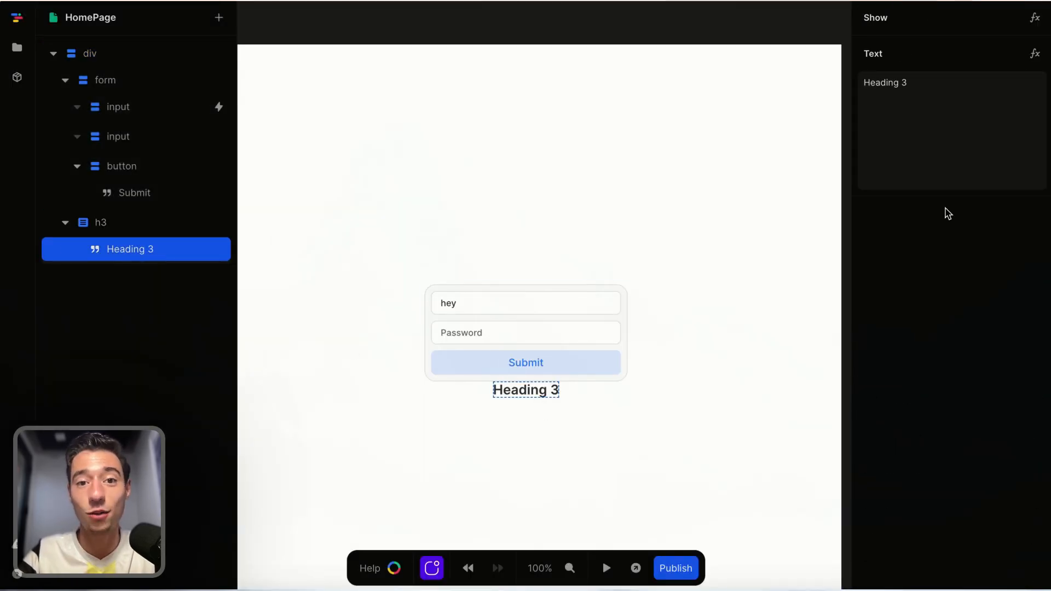
left_click(1034, 53)
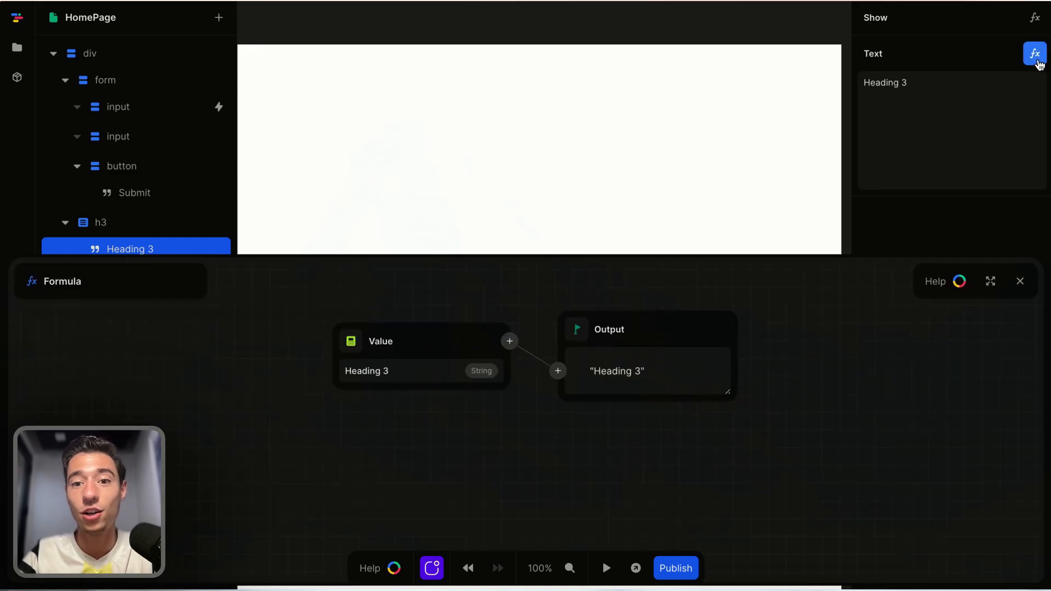
left_click(510, 342)
type("lo")
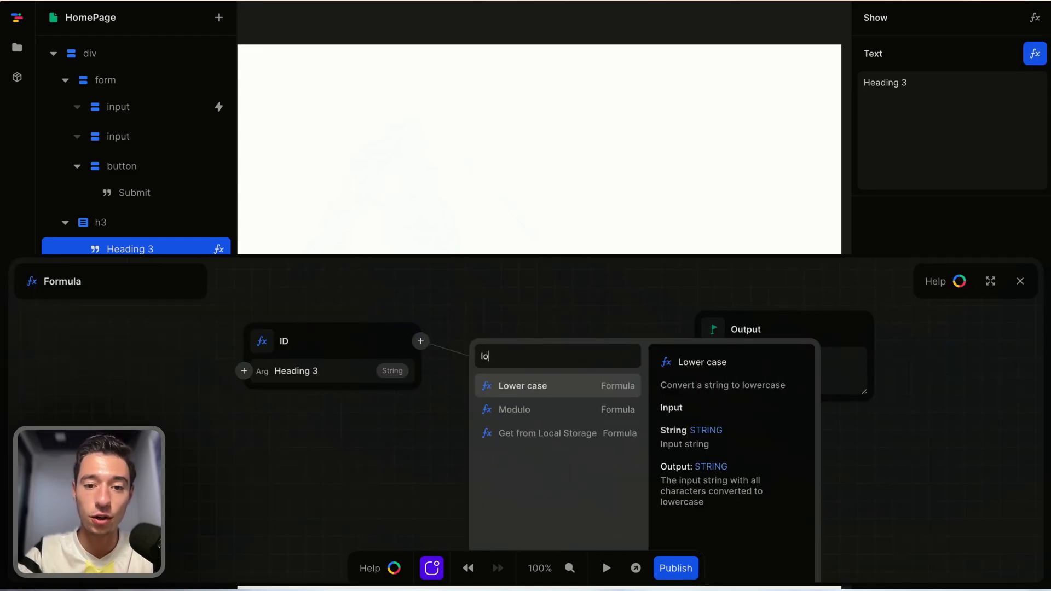
left_click(505, 433)
triple_click(558, 371)
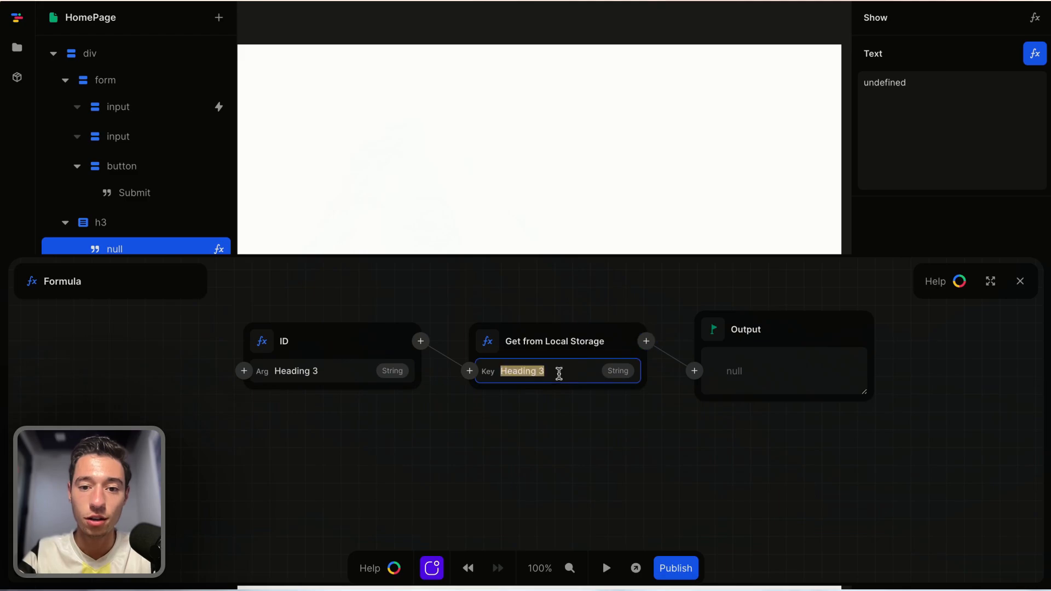
key("BackSpace")
type("email")
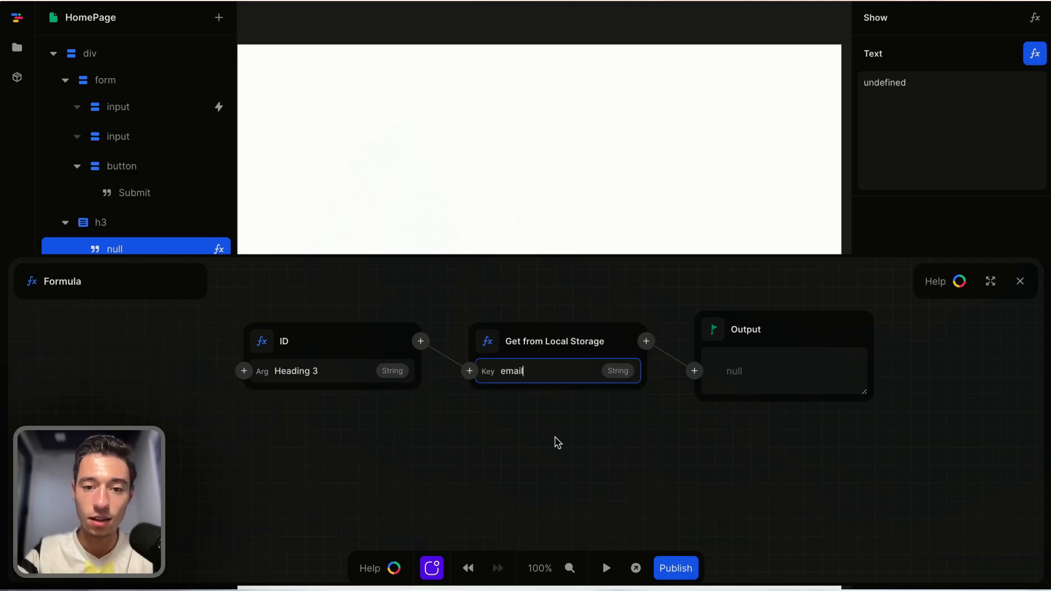
left_click(555, 438)
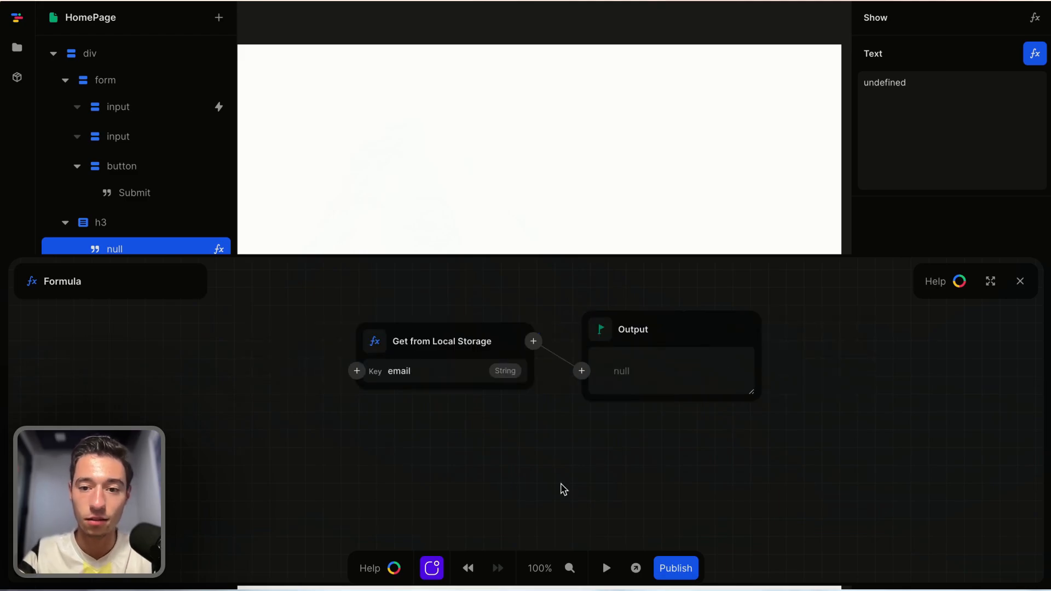
left_click(1021, 281)
Preview the page and replace the email field's text with hbwxbwxbhwbxhb to test the heading.
left_click(556, 443)
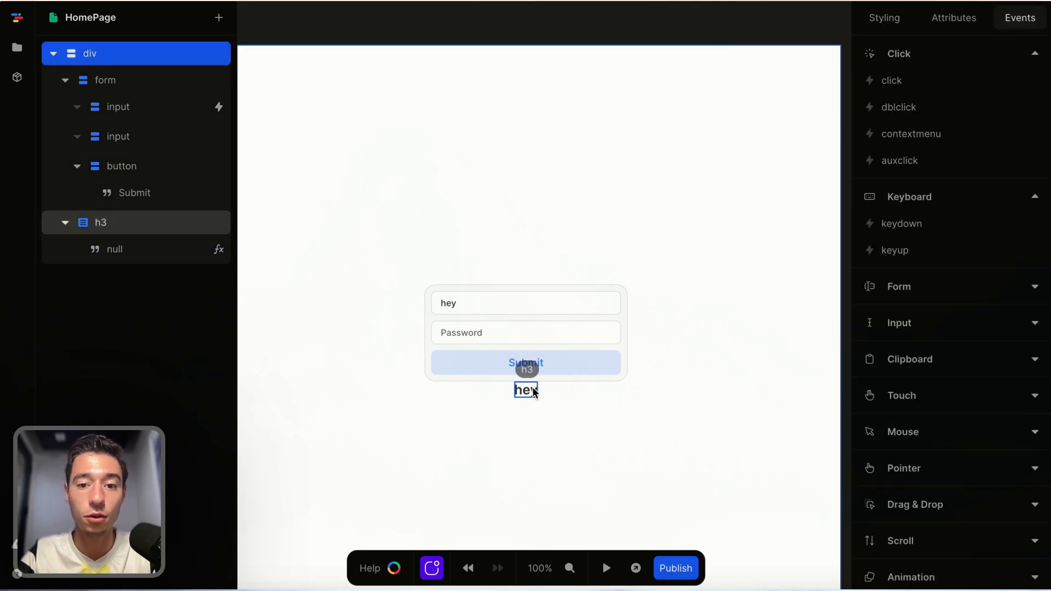
left_click(606, 569)
left_click(472, 305)
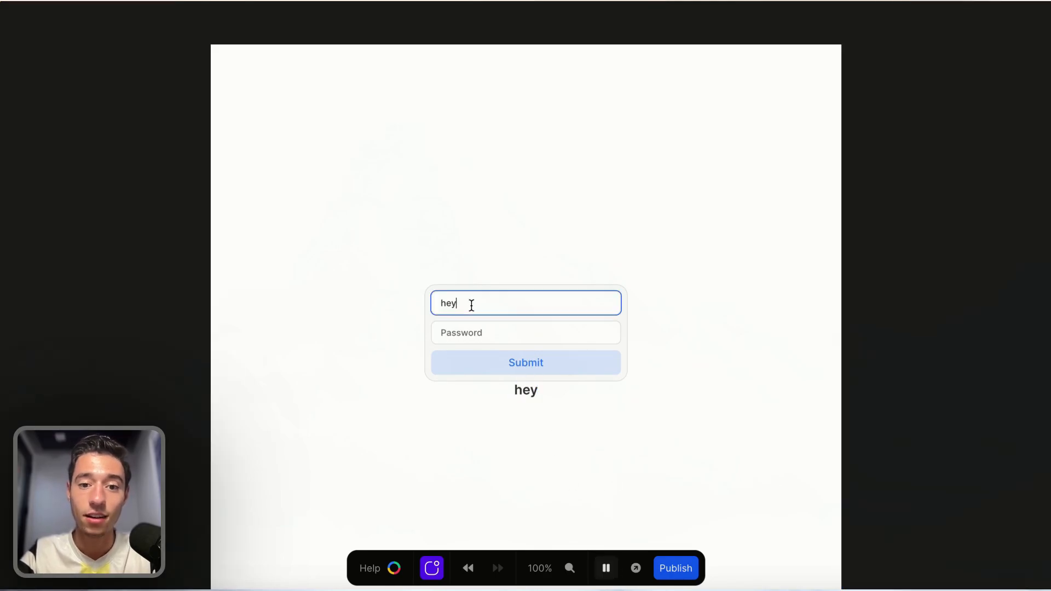
key("BackSpace")
key("BackSpace")
key("BackSpace")
type("hbwxbwxbhwbxhb")
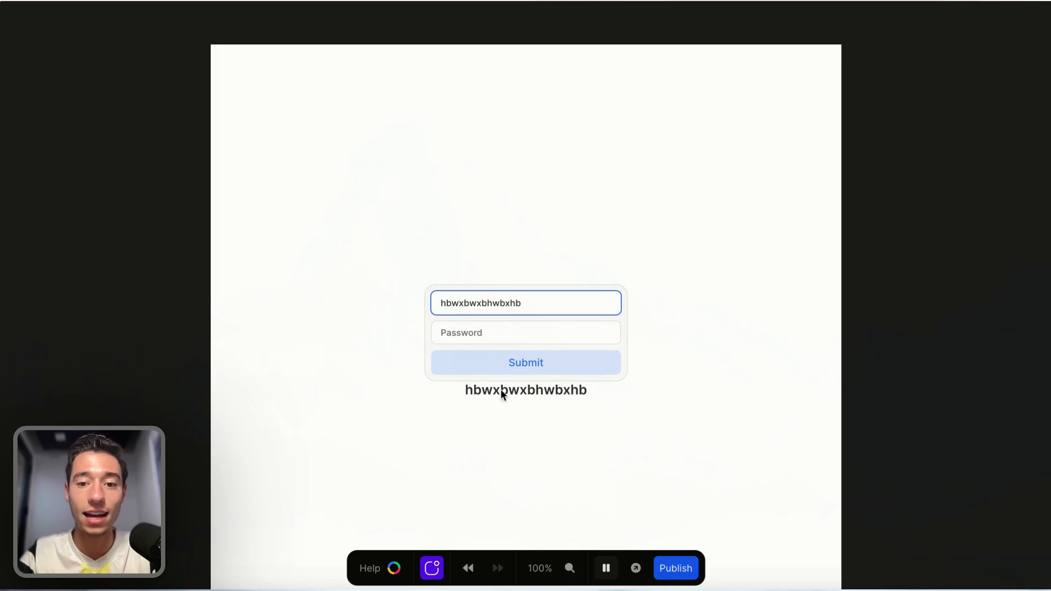
left_click(558, 464)
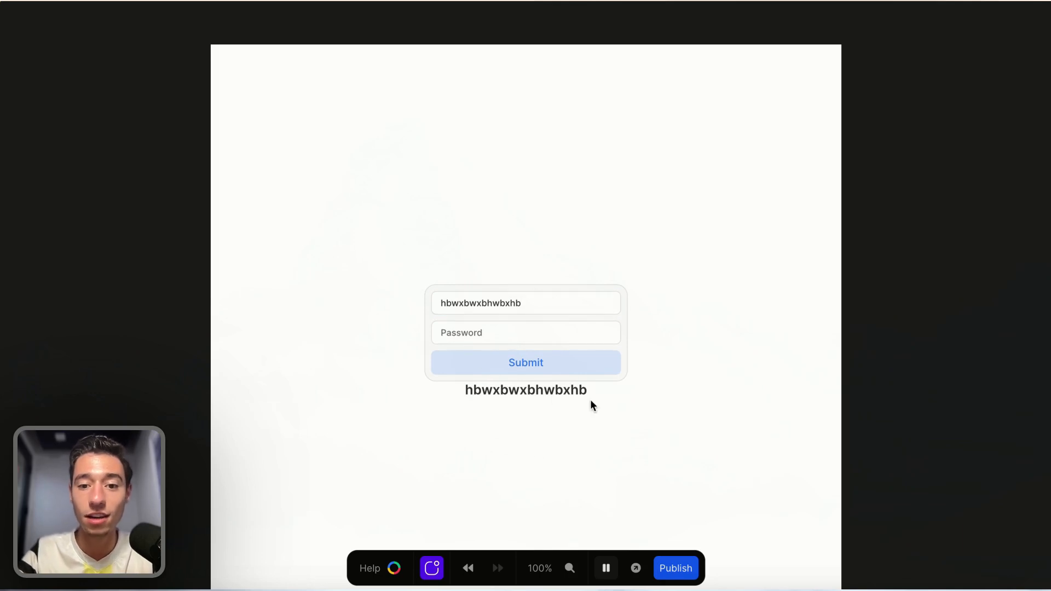
left_click(606, 568)
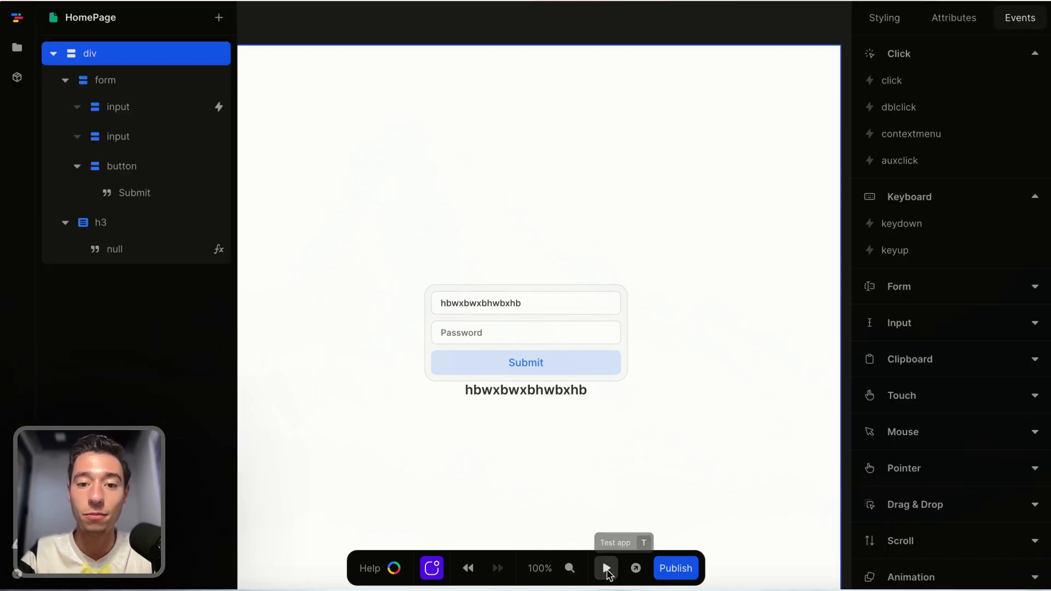
Inspect the heading's text formula and the email input's input event workflow.
left_click(563, 390)
left_click(164, 252)
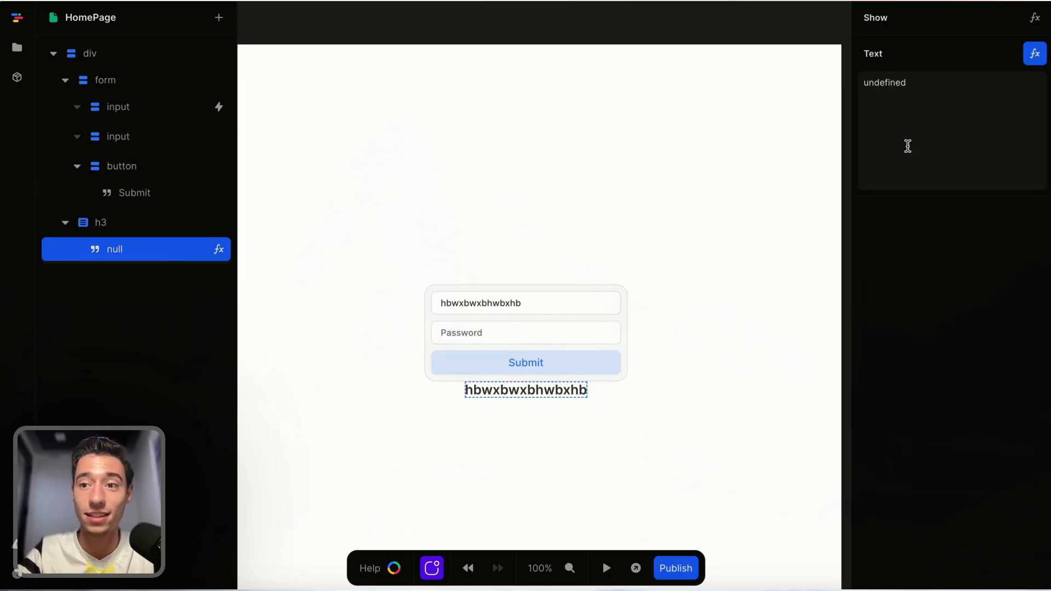
left_click(1034, 53)
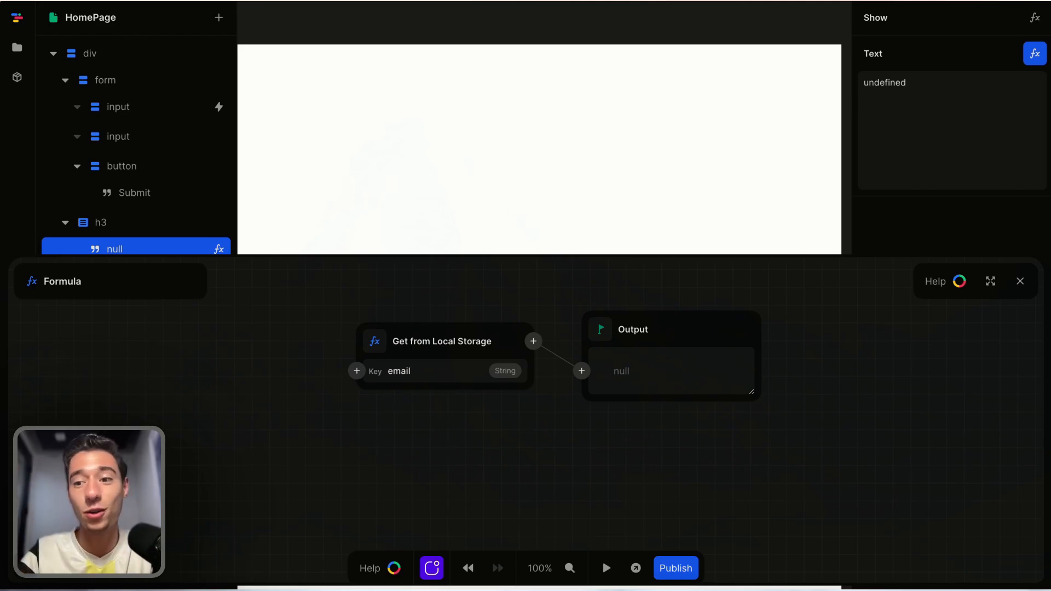
left_click(1020, 281)
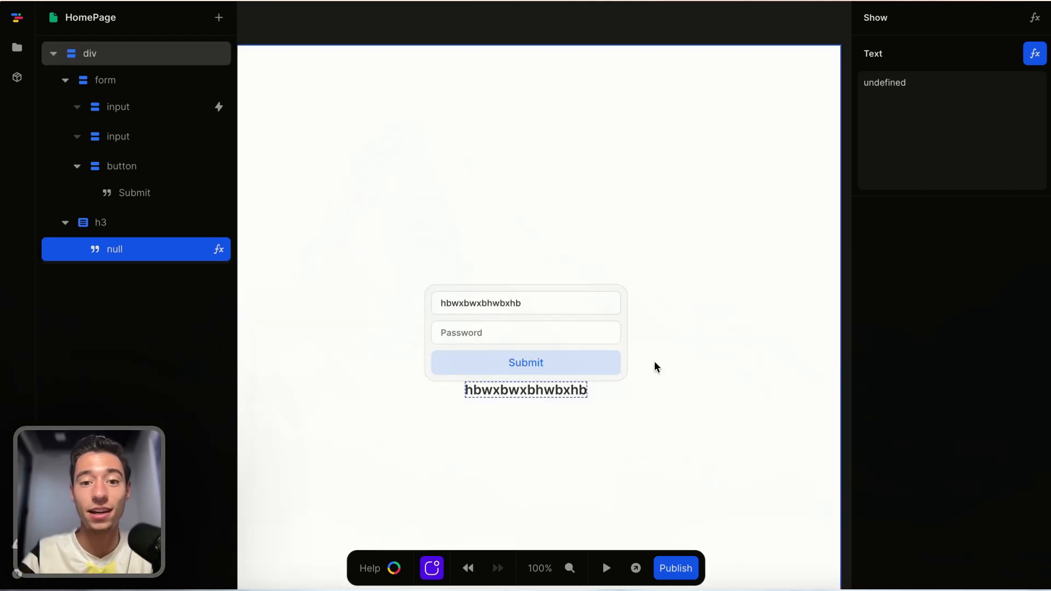
left_click(818, 29)
left_click(573, 304)
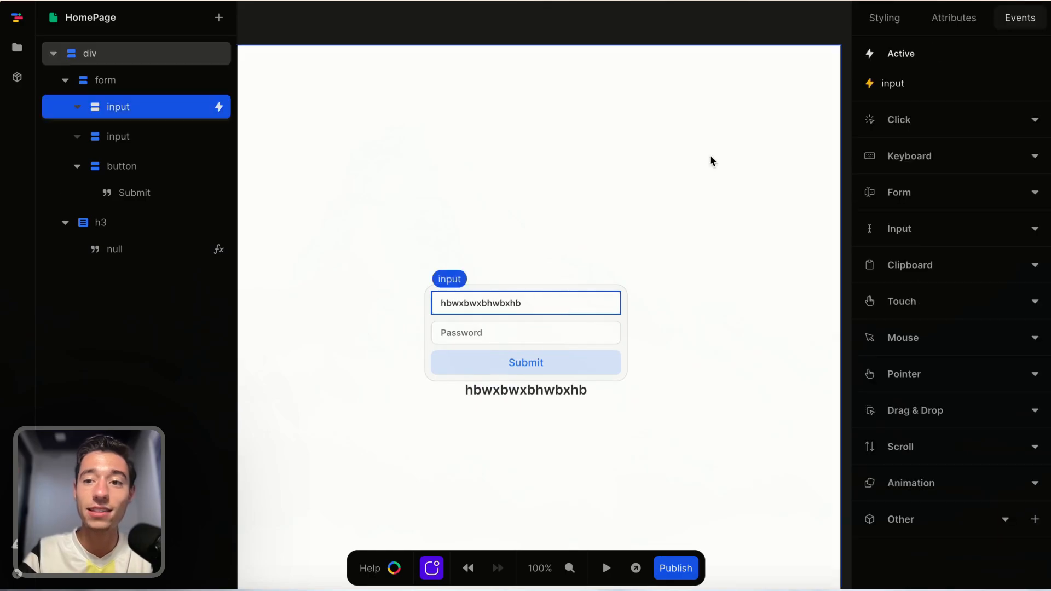
left_click(922, 83)
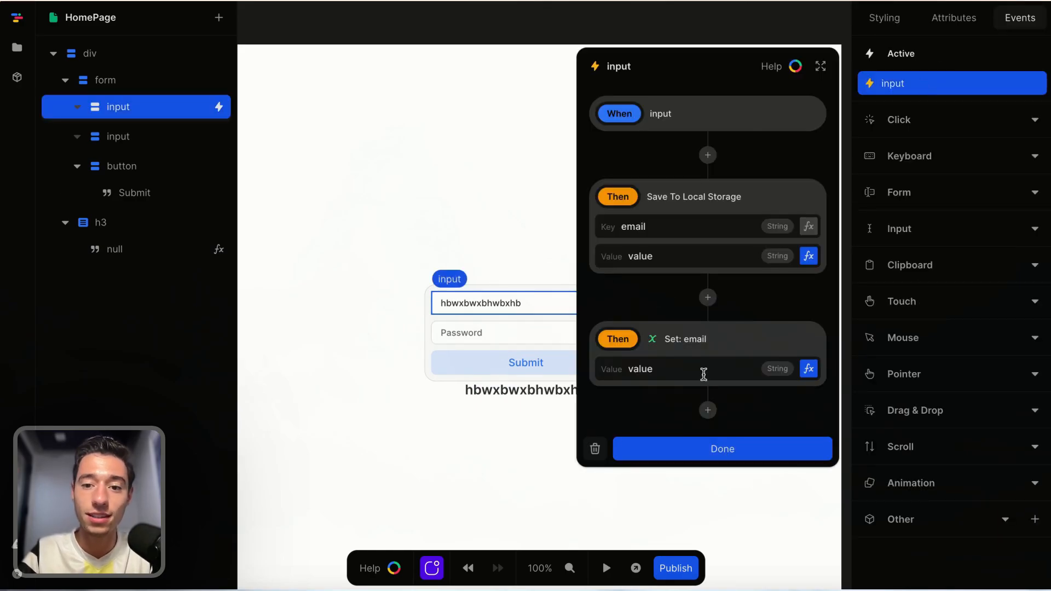
left_click(693, 439)
Reload the editor, then preview the page and type an email address into the email field.
mouse_move(49, 43)
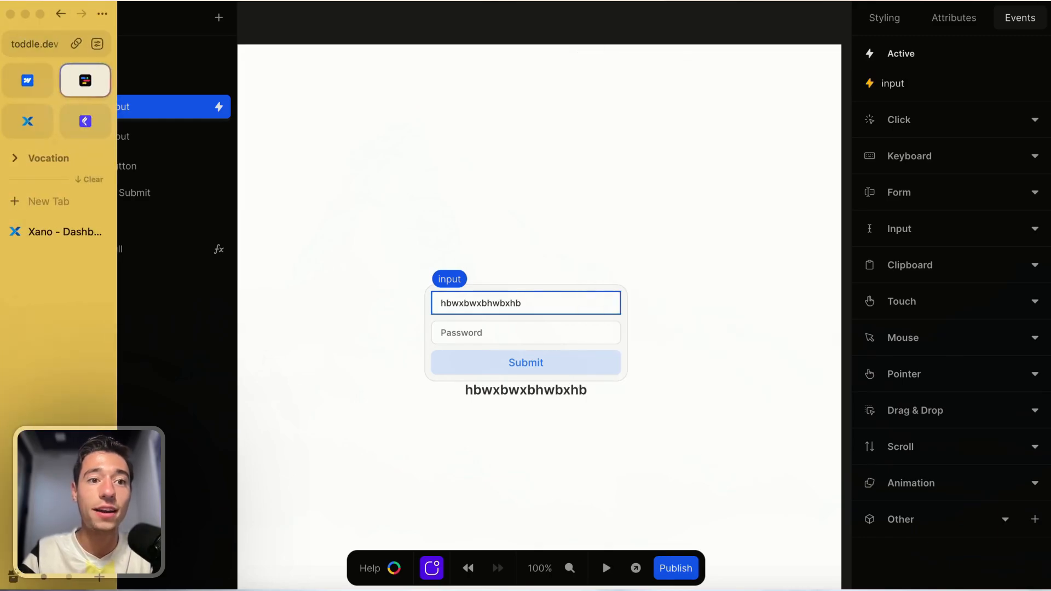
key("super+r")
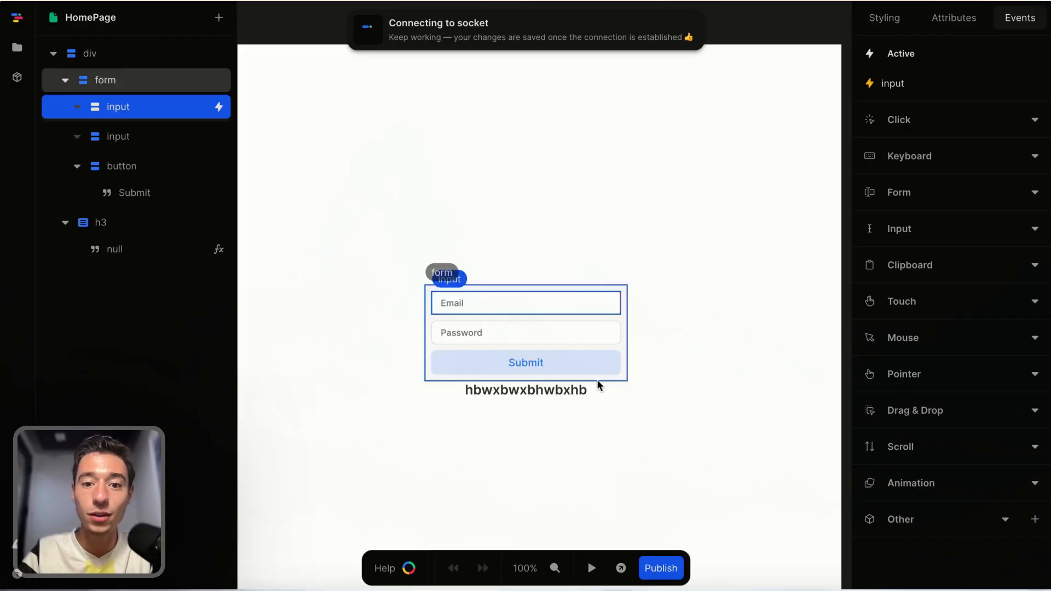
left_click(519, 389)
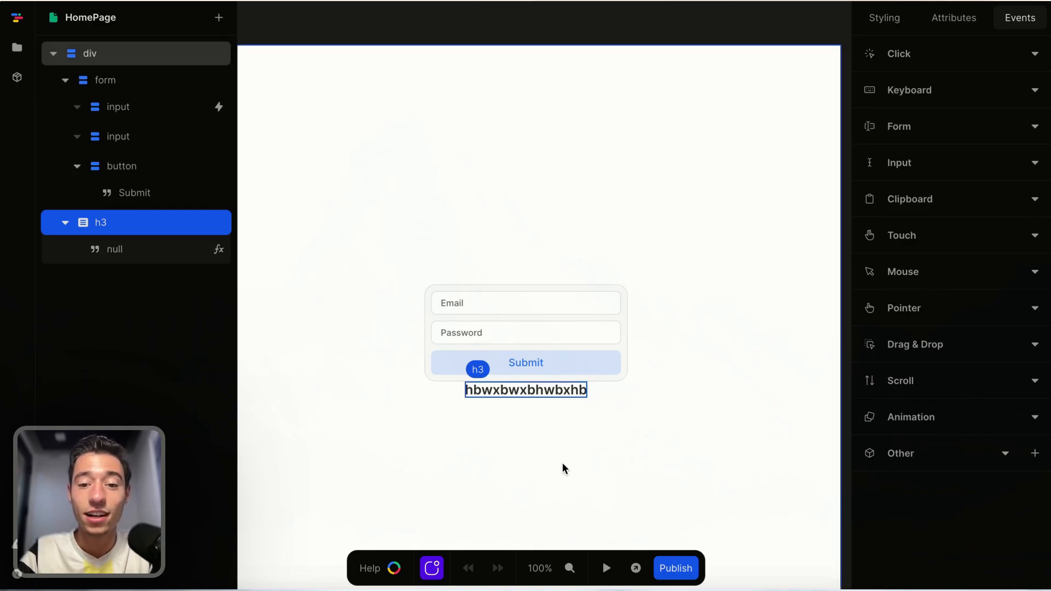
left_click(606, 567)
left_click(467, 302)
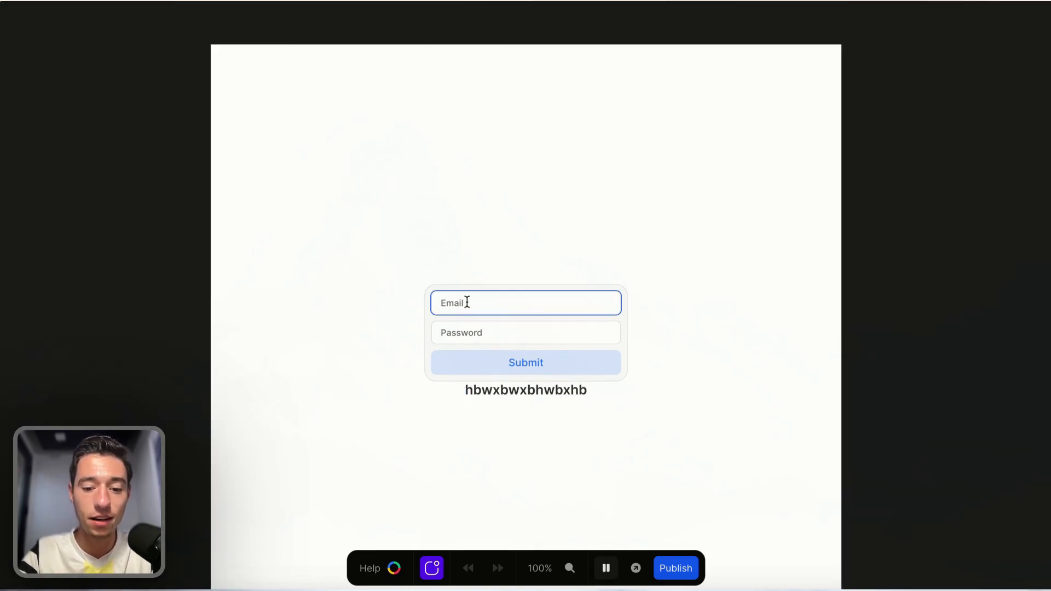
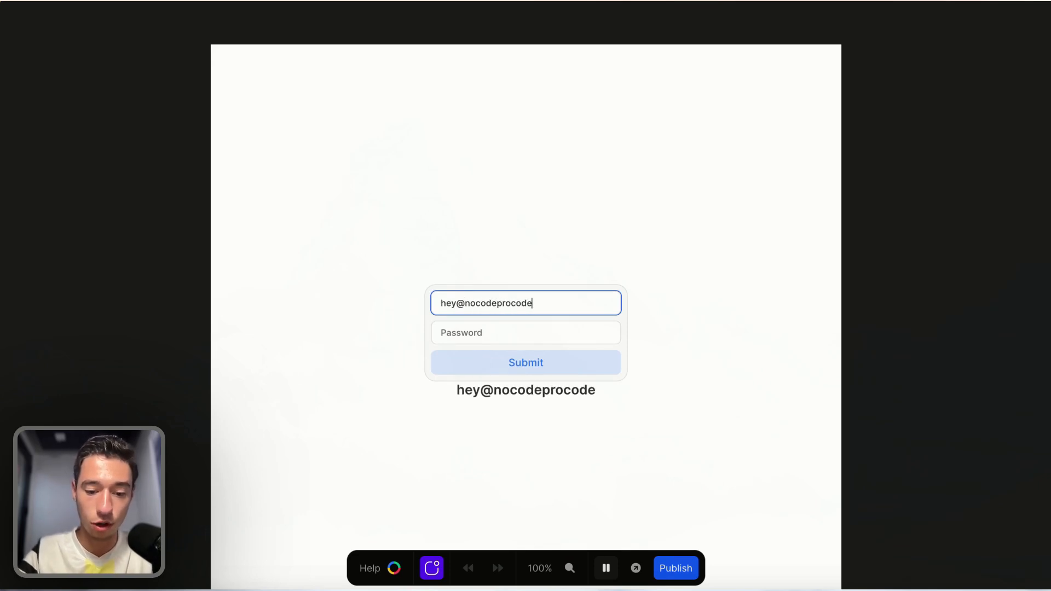
left_click(729, 225)
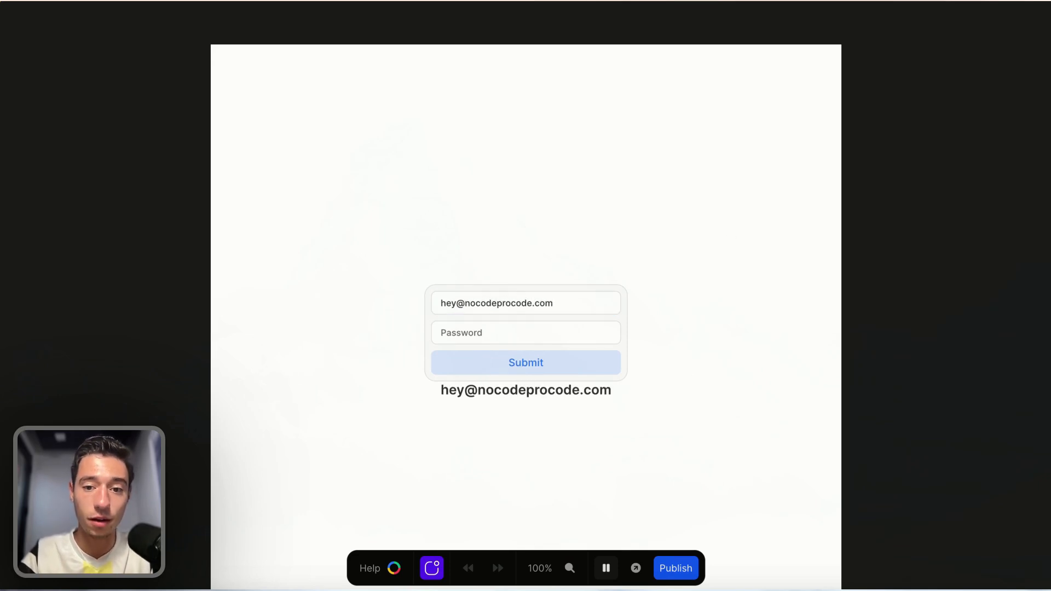
left_click(606, 568)
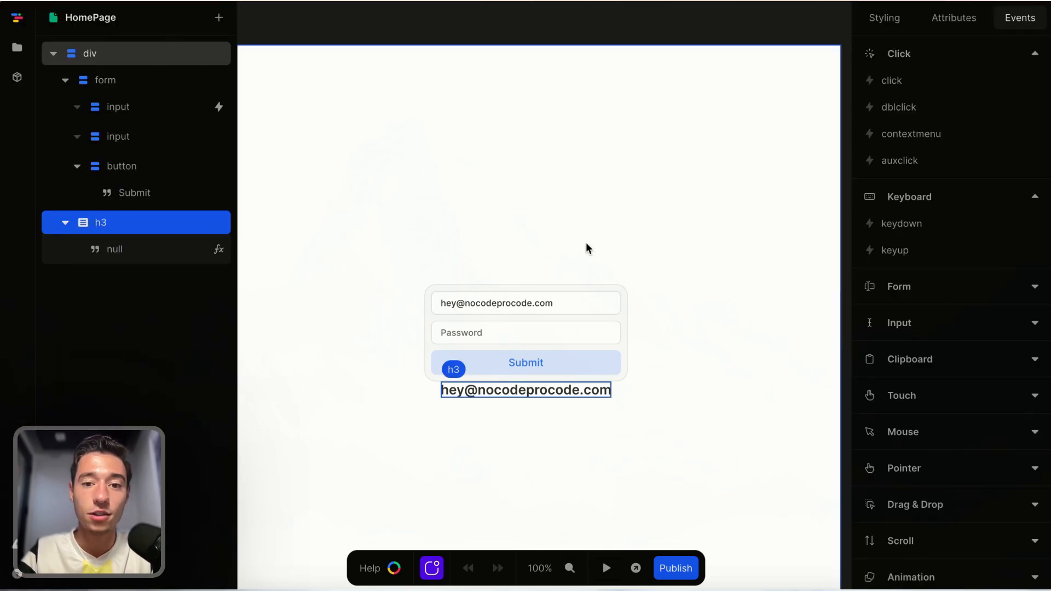
Inspect the formula of the email input's value attribute.
left_click(552, 300)
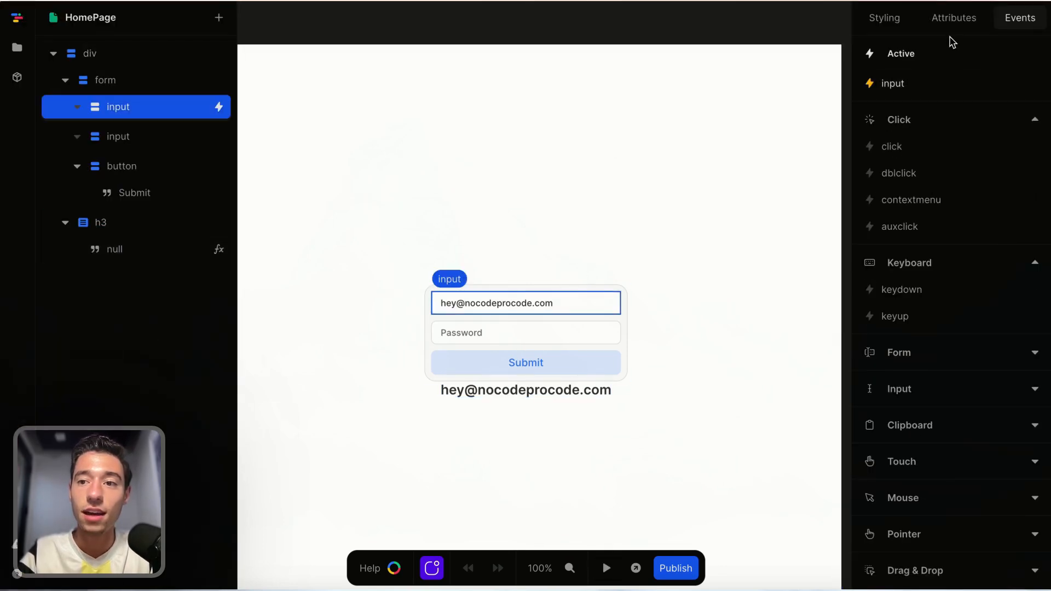
left_click(953, 18)
left_click(1006, 215)
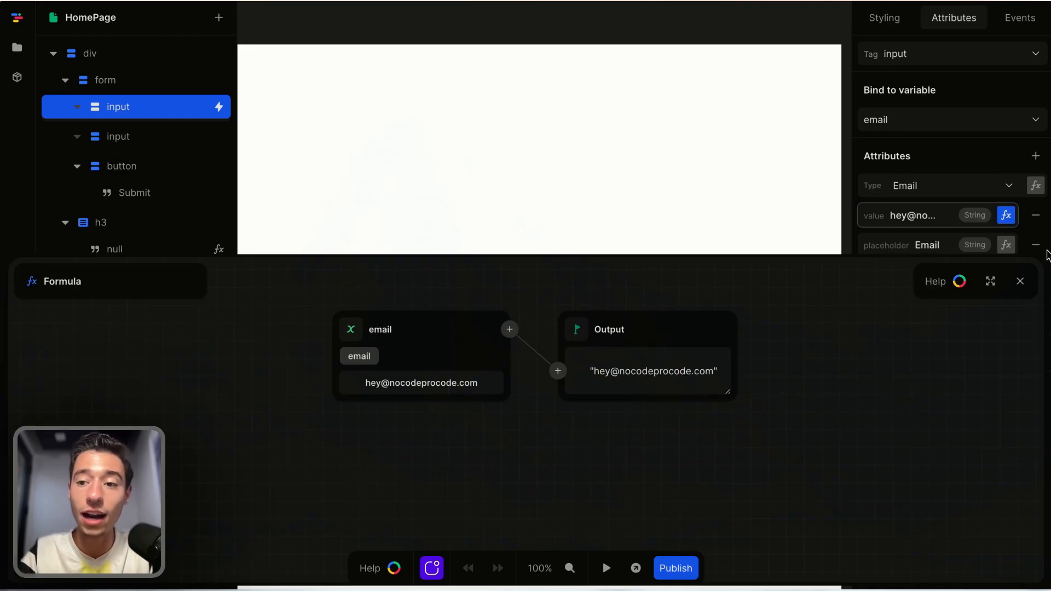
left_click(1020, 281)
left_click(783, 27)
Reload the editor and select the heading below the form to inspect it.
mouse_move(17, 57)
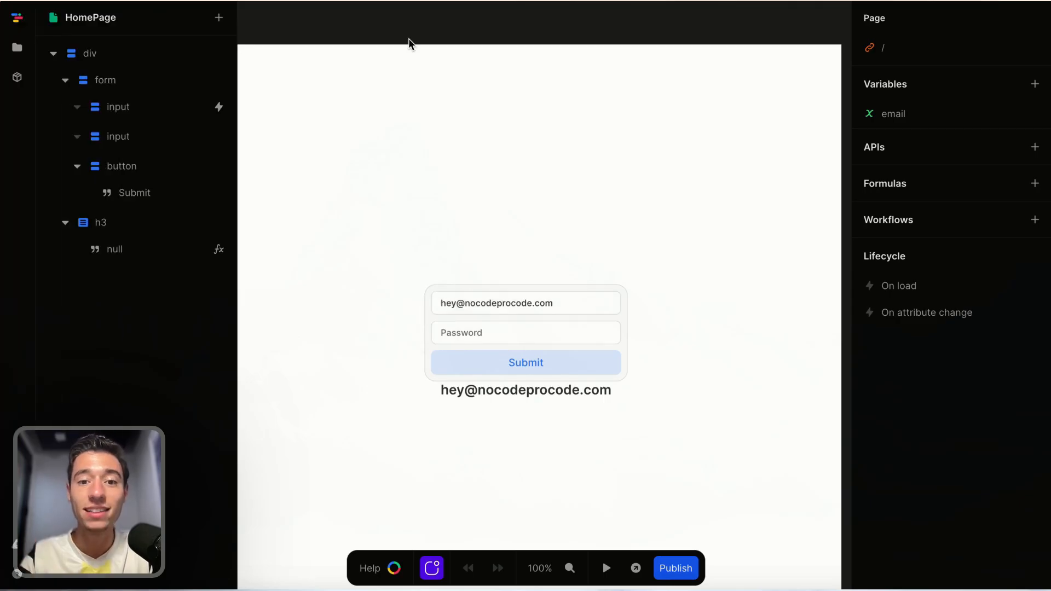
key("super+r")
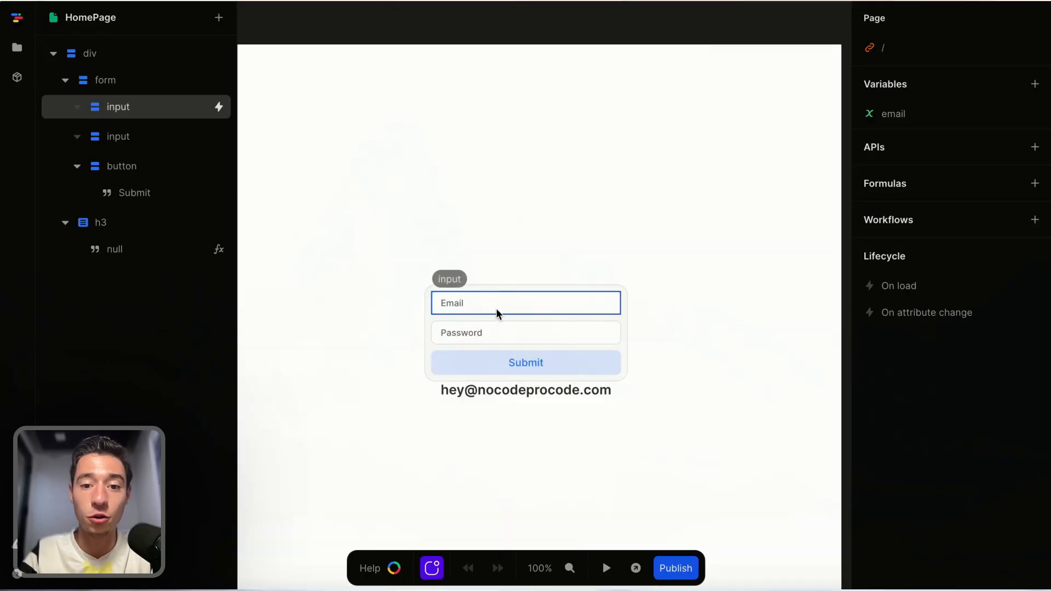
left_click(521, 392)
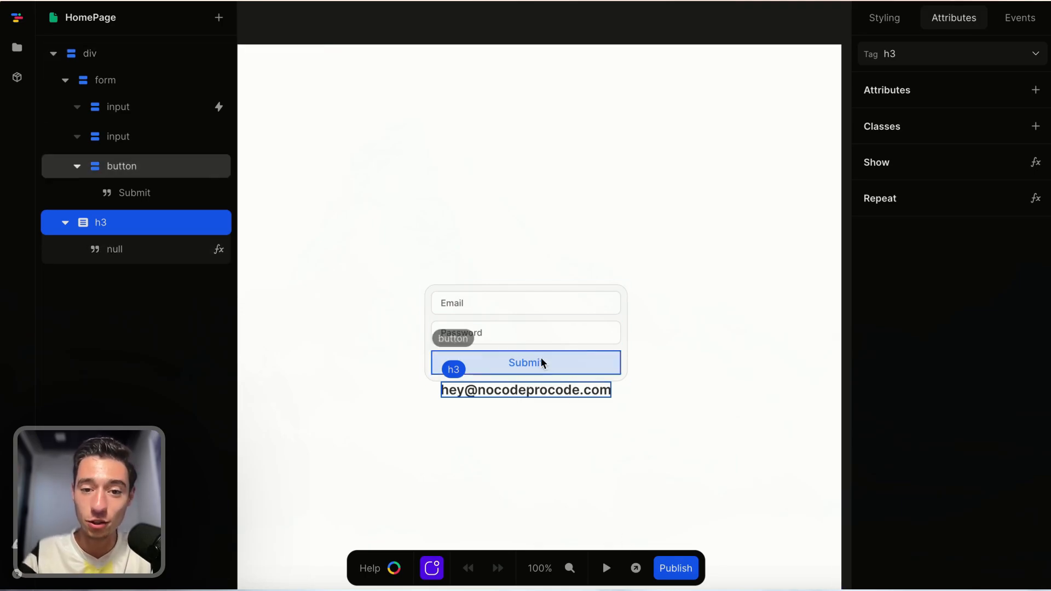
left_click(770, 29)
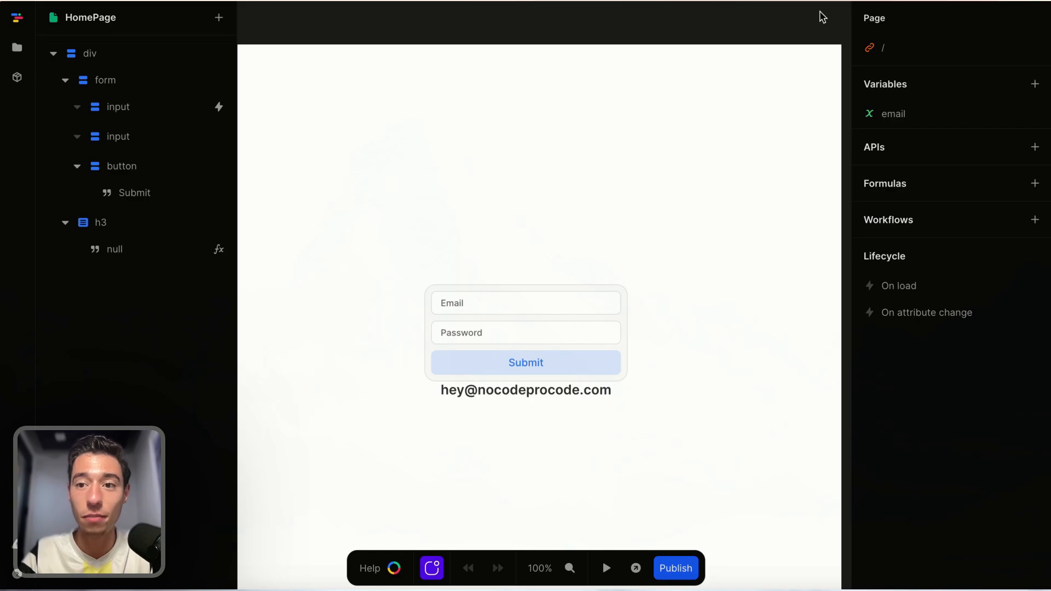
Set the email variable's initial value to a Get from Local Storage formula using the key email.
left_click(890, 113)
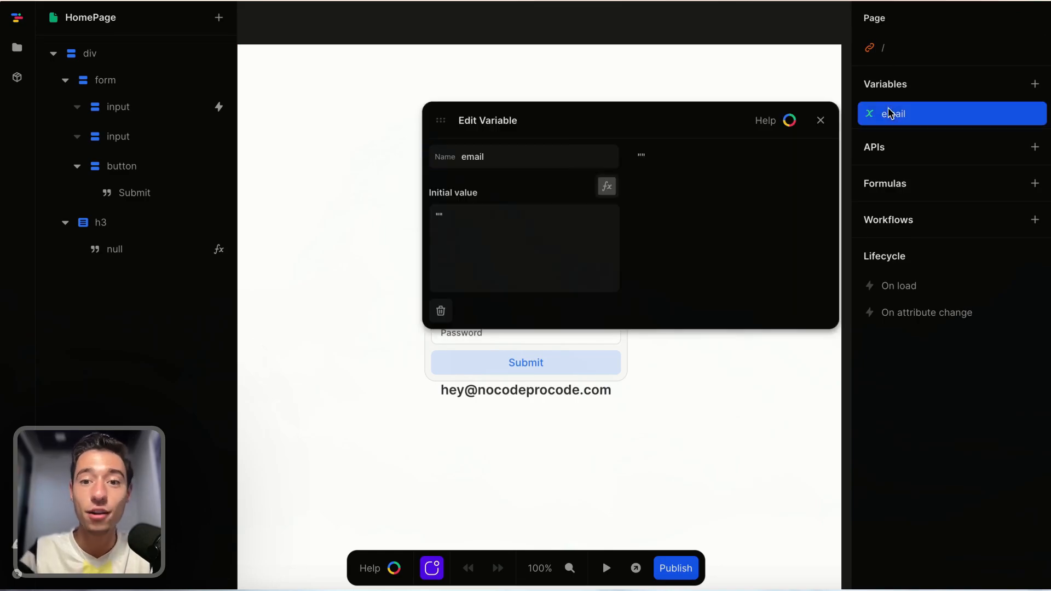
left_click(611, 187)
left_click(510, 346)
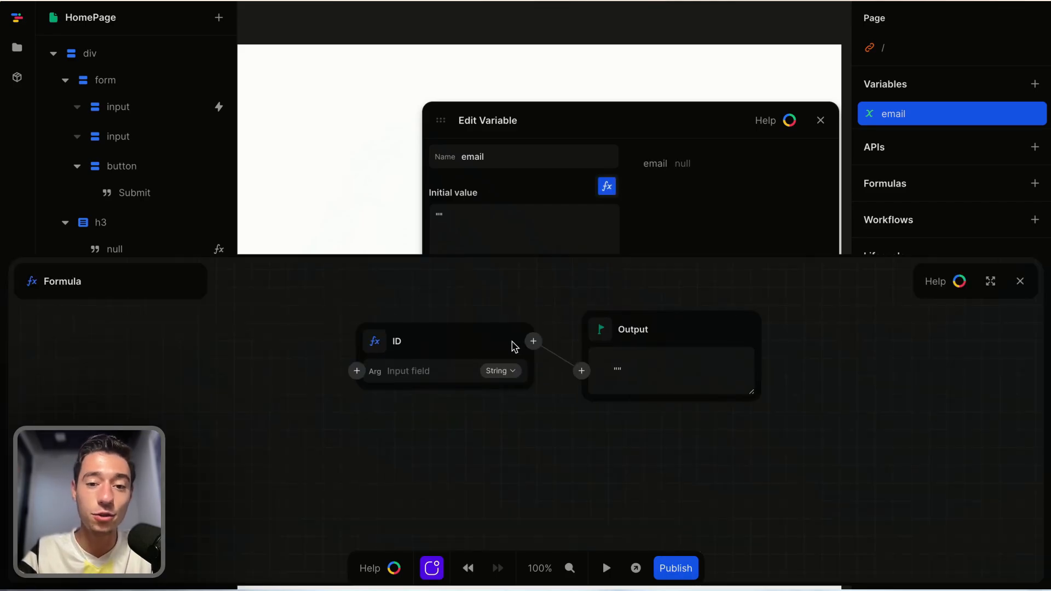
left_click(534, 342)
scroll(520, 498, "down", 3)
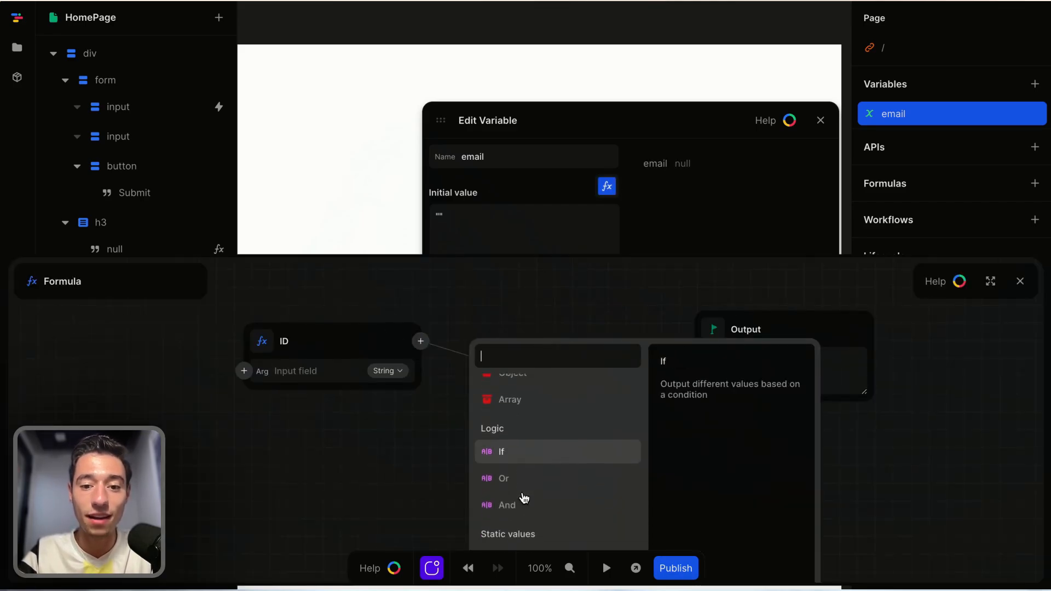
scroll(523, 496, "down", 4)
type("lo")
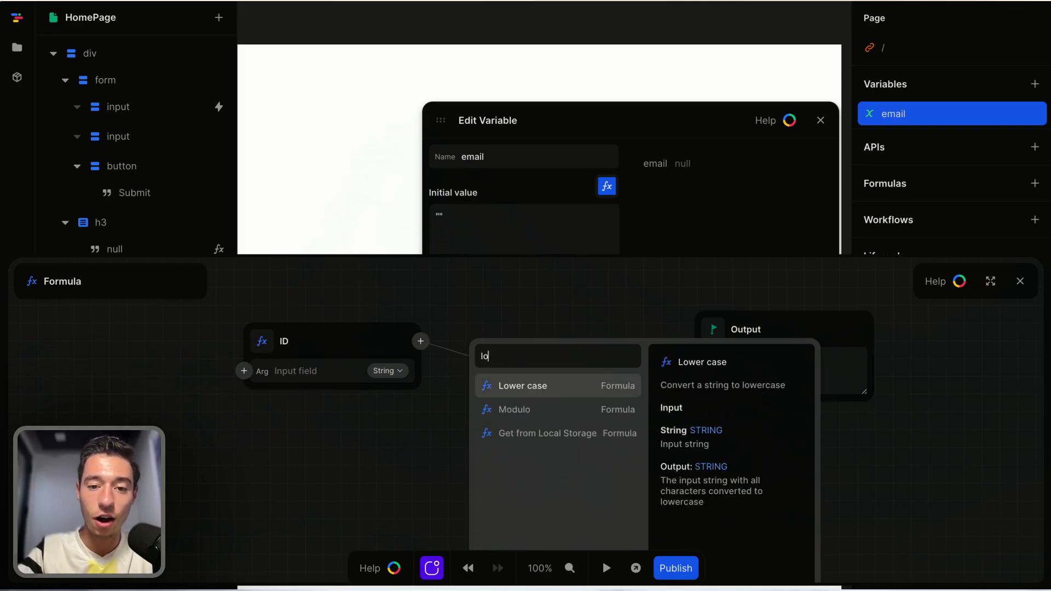
left_click(549, 437)
left_click(526, 368)
type("email")
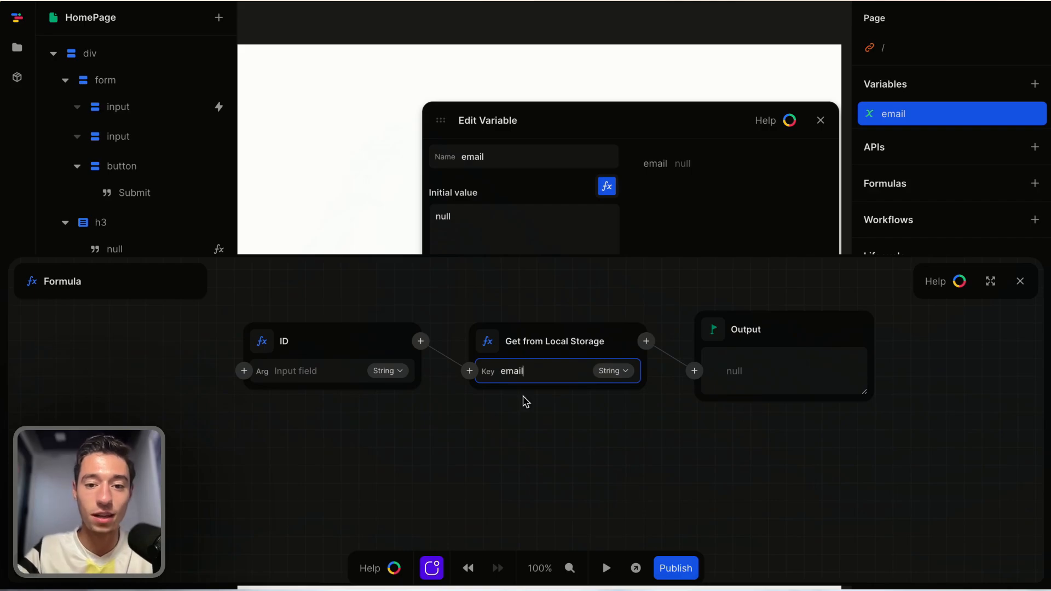
left_click(556, 471)
left_click(1020, 281)
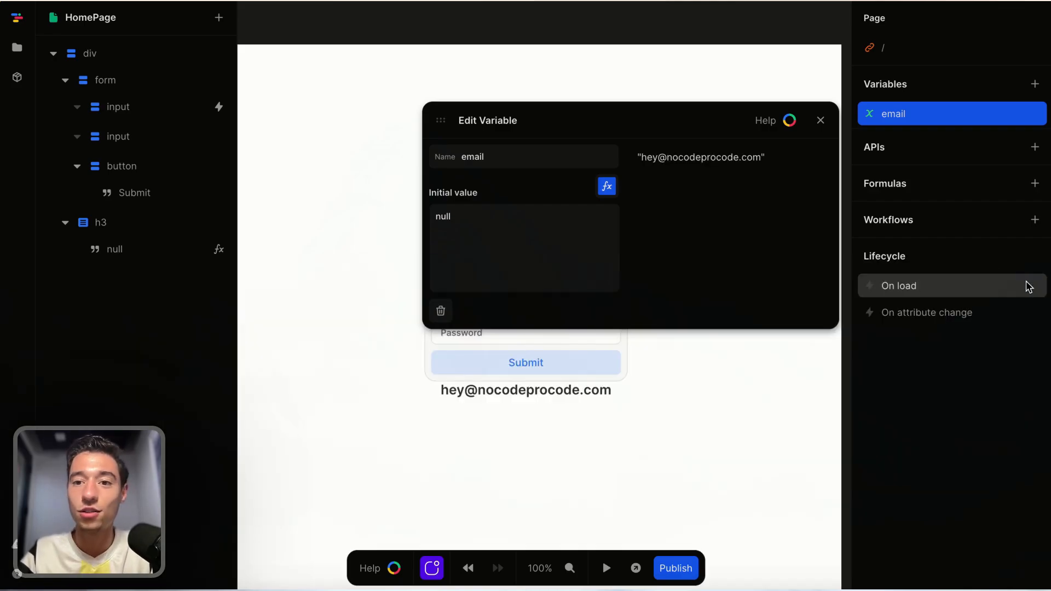
left_click(820, 120)
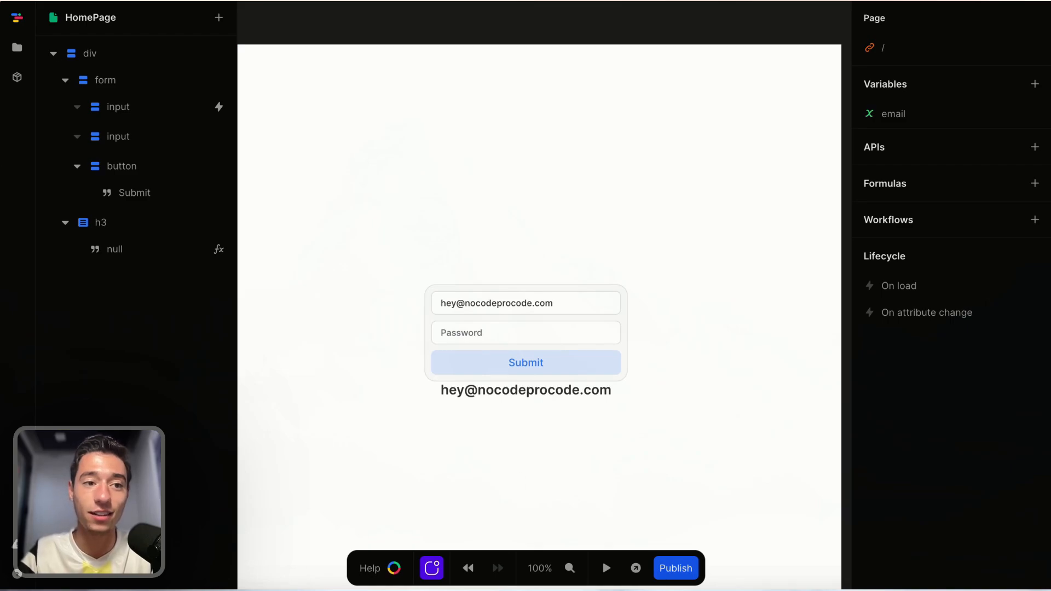
Reload the editor to test whether the stored email is restored.
mouse_move(3, 45)
left_click(36, 46)
key("Escape")
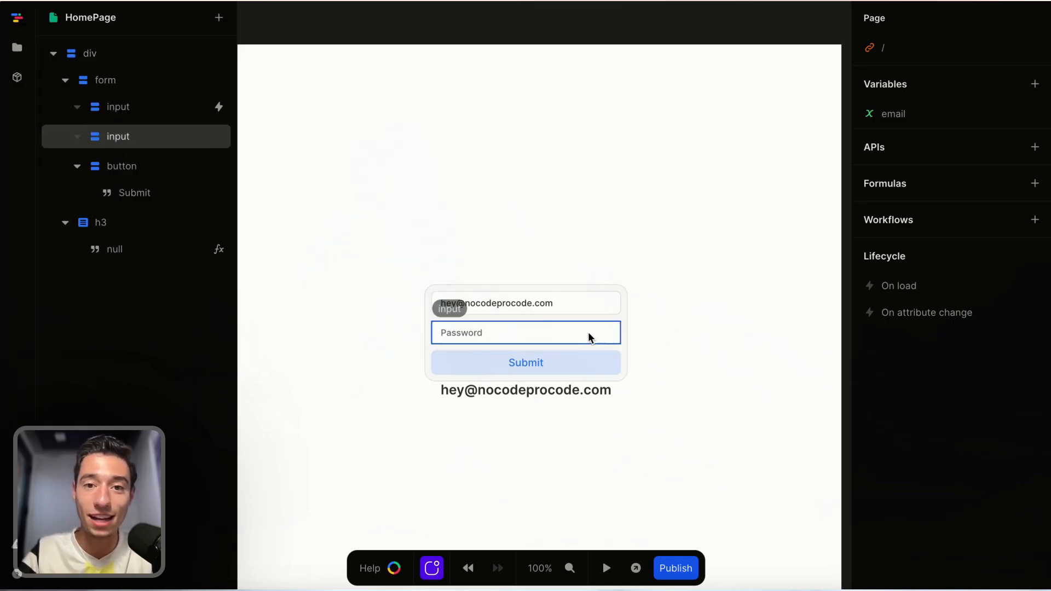
key("super+r")
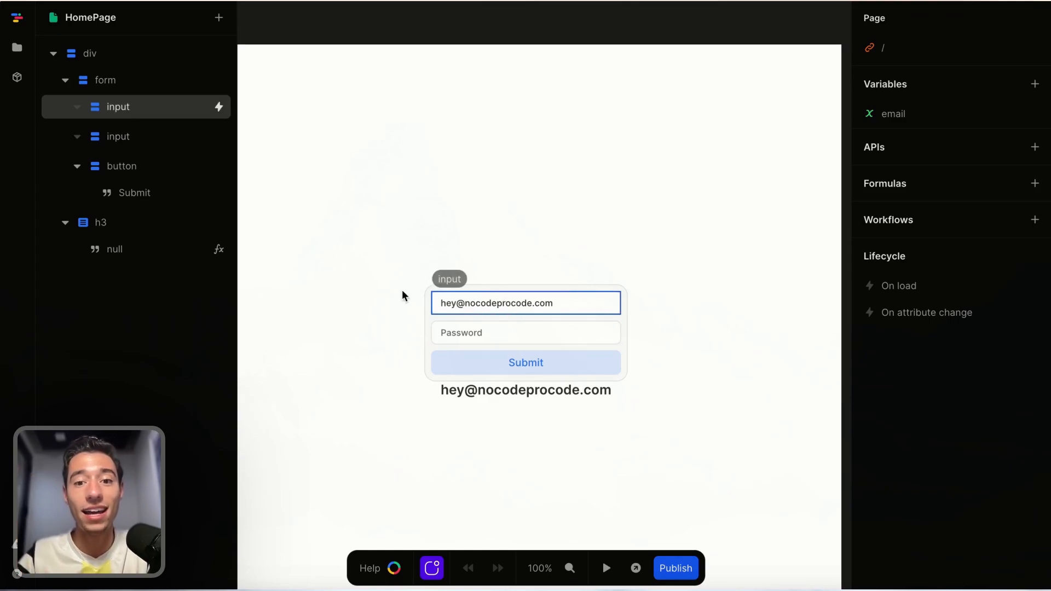
mouse_move(68, 163)
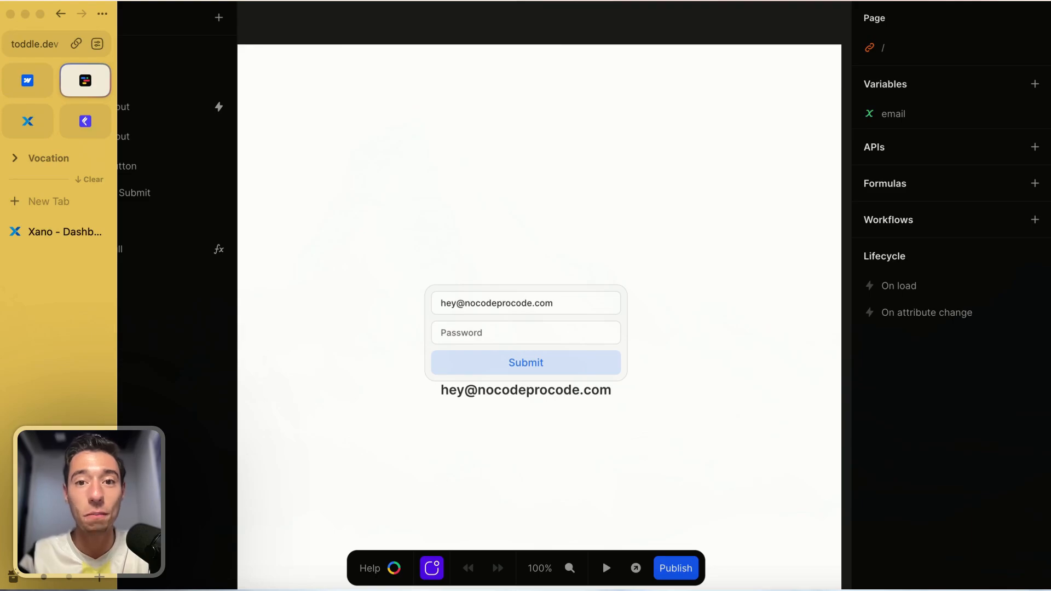
key("super+r")
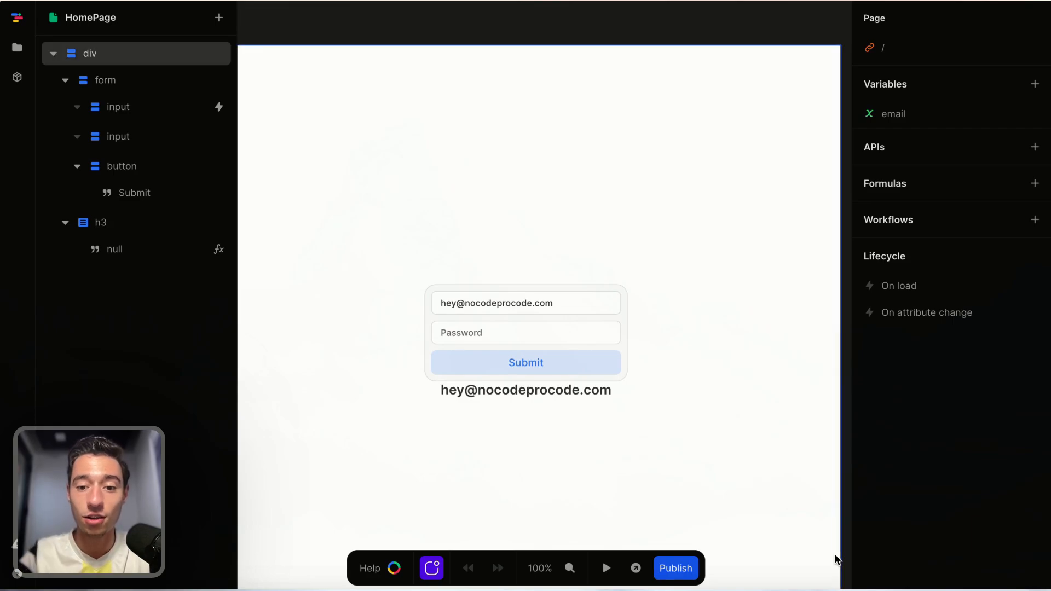
Preview the page and change the email field's ending from com to org.
left_click(606, 568)
left_click(556, 302)
key("BackSpace")
key("BackSpace")
key("BackSpace")
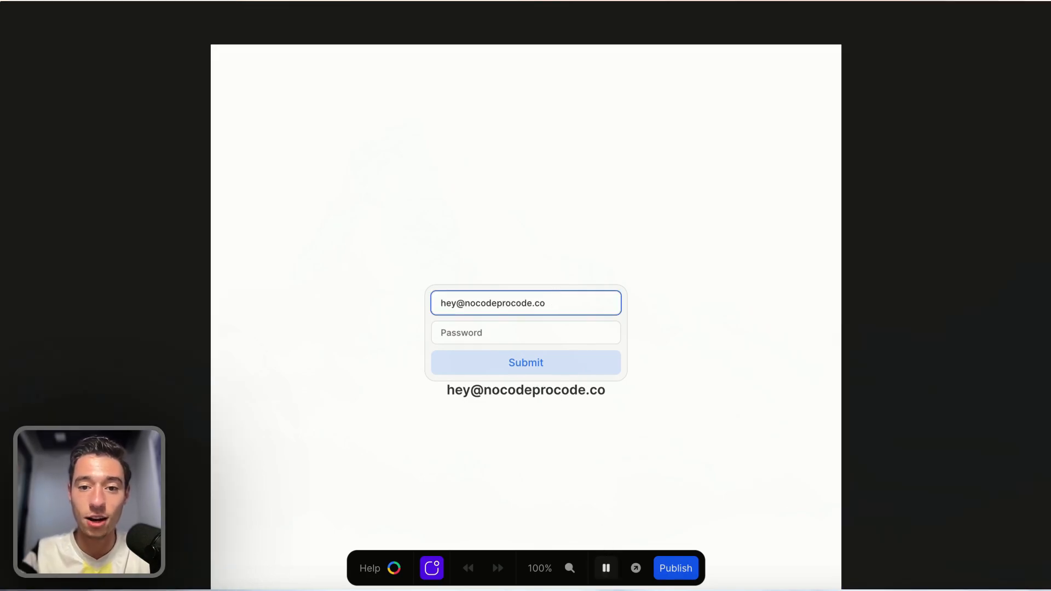
type("org")
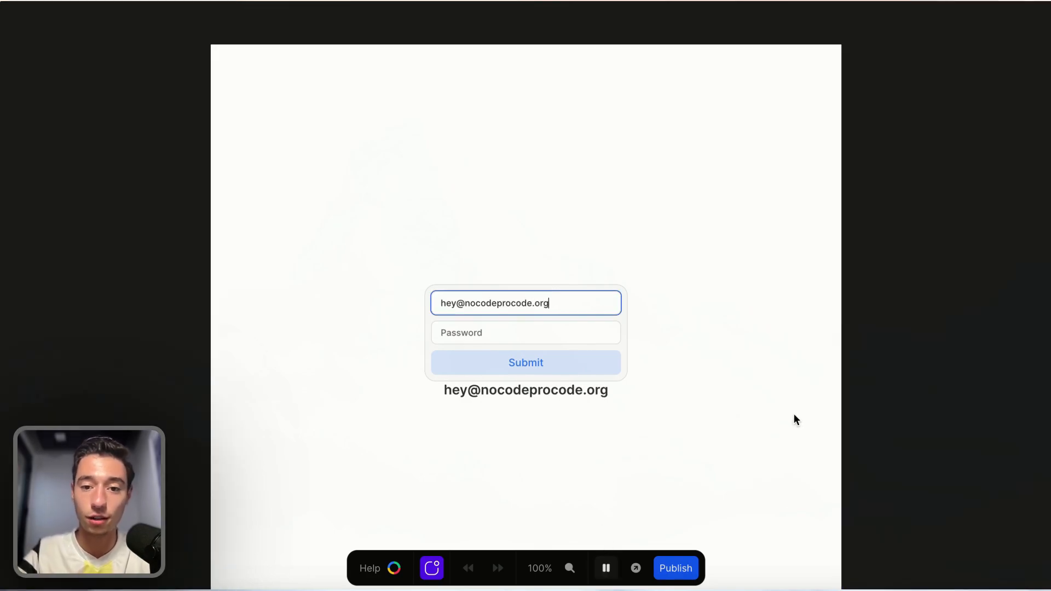
left_click(793, 413)
left_click(606, 568)
Reload the editor, preview the page and change the email field's ending back to com.
mouse_move(20, 47)
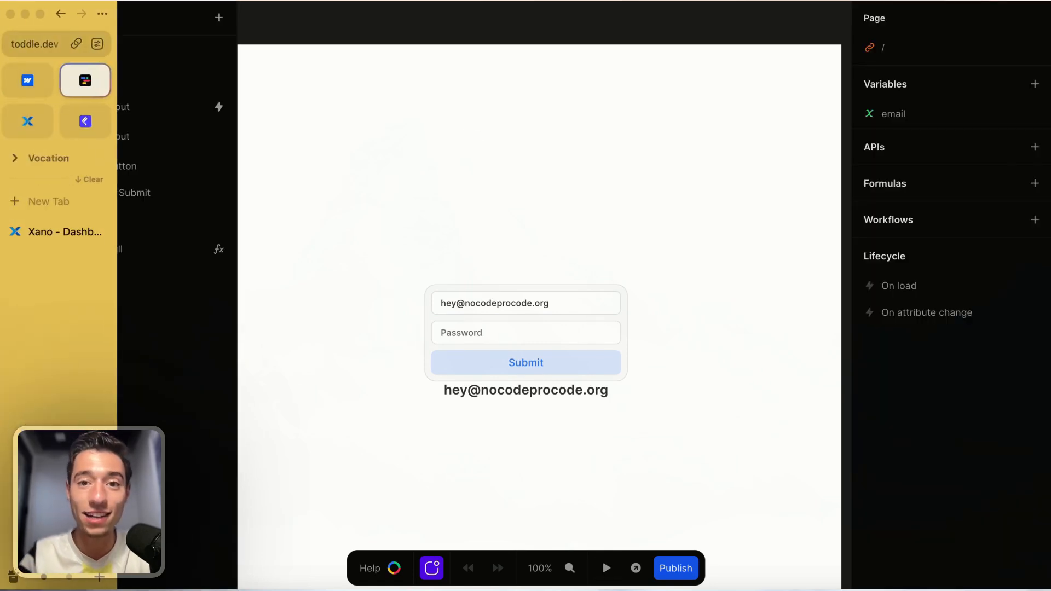
key("super+r")
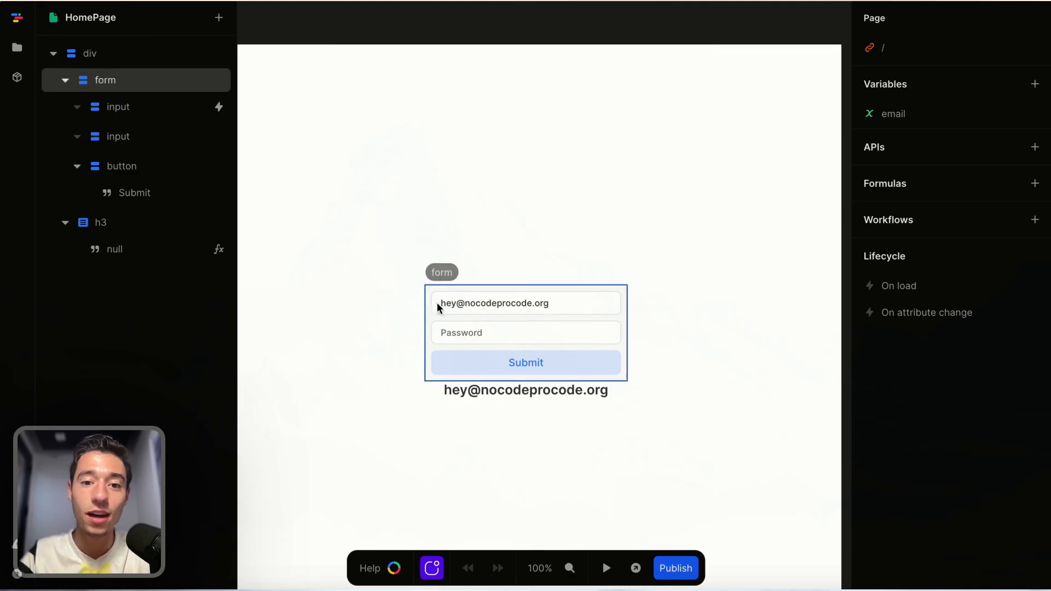
left_click(606, 568)
left_click(581, 309)
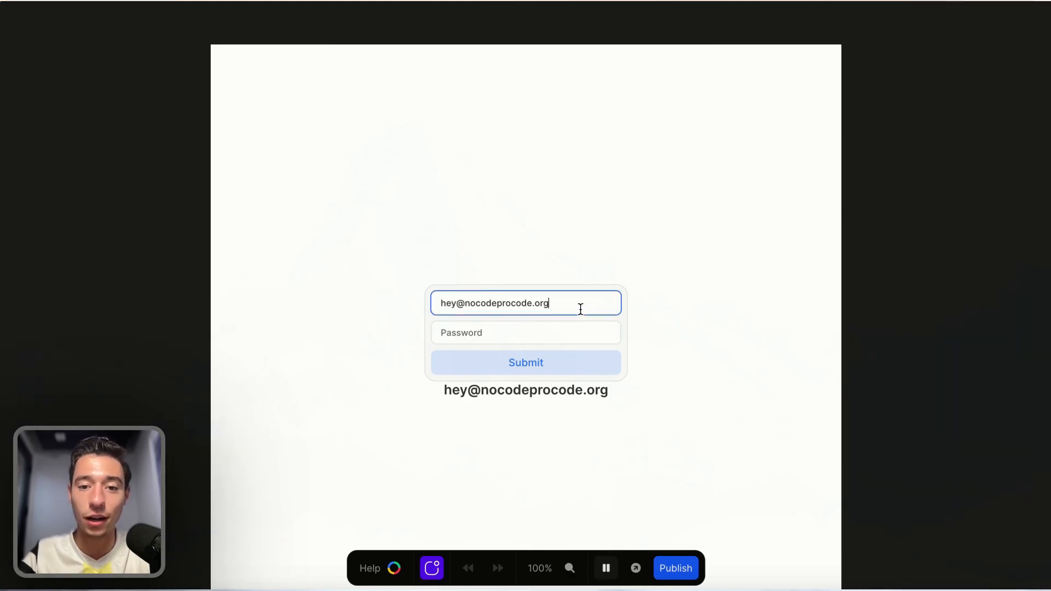
key("BackSpace")
key("BackSpace")
key("BackSpace")
type("com")
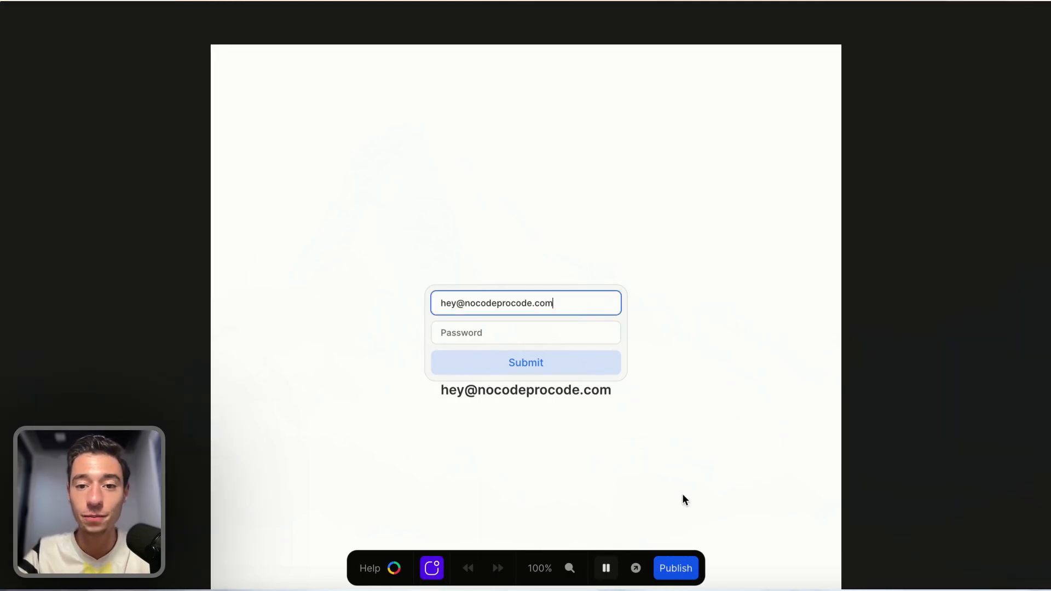
left_click(606, 568)
Reload the editor page and inspect the email variable's initial value.
mouse_move(4, 87)
left_click(25, 48)
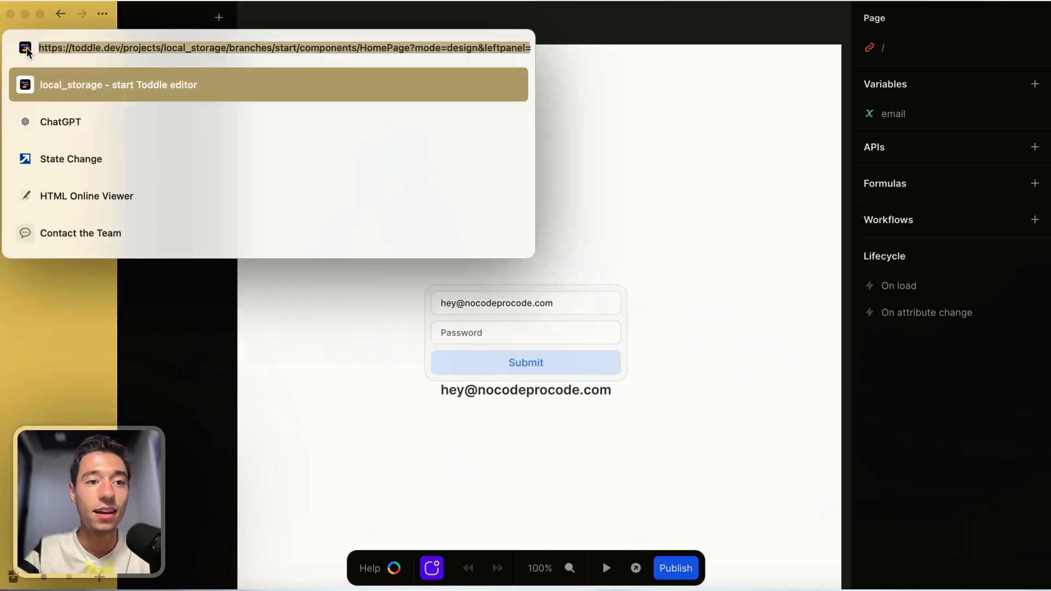
key("Escape")
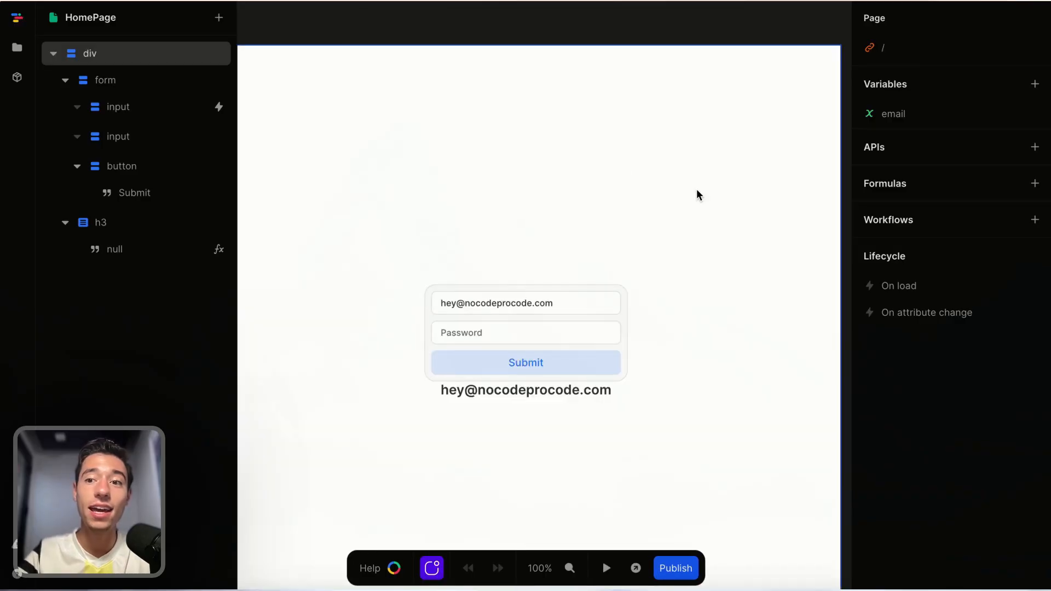
left_click(428, 382)
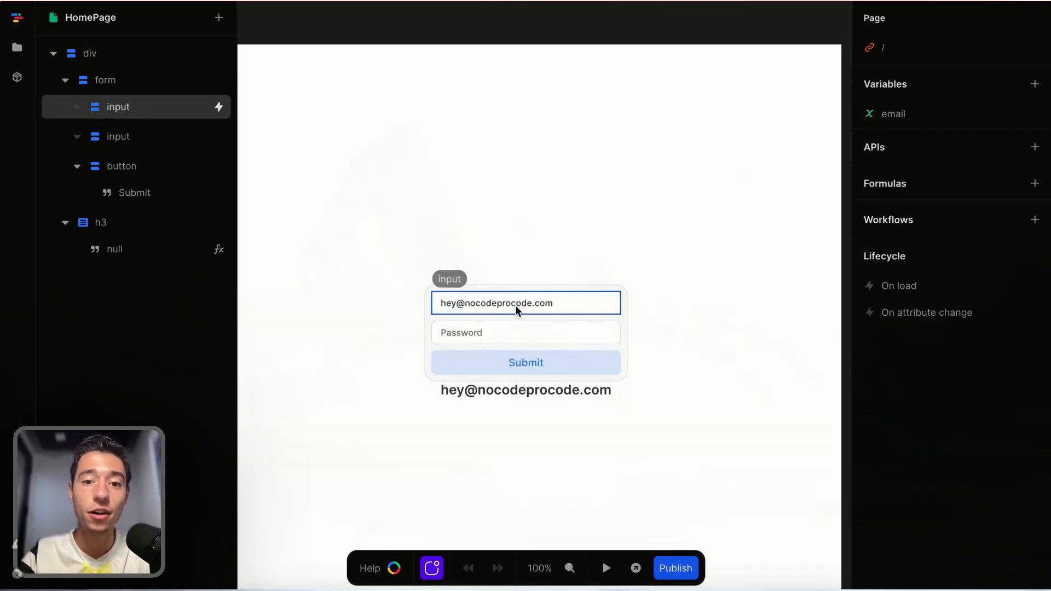
left_click(941, 113)
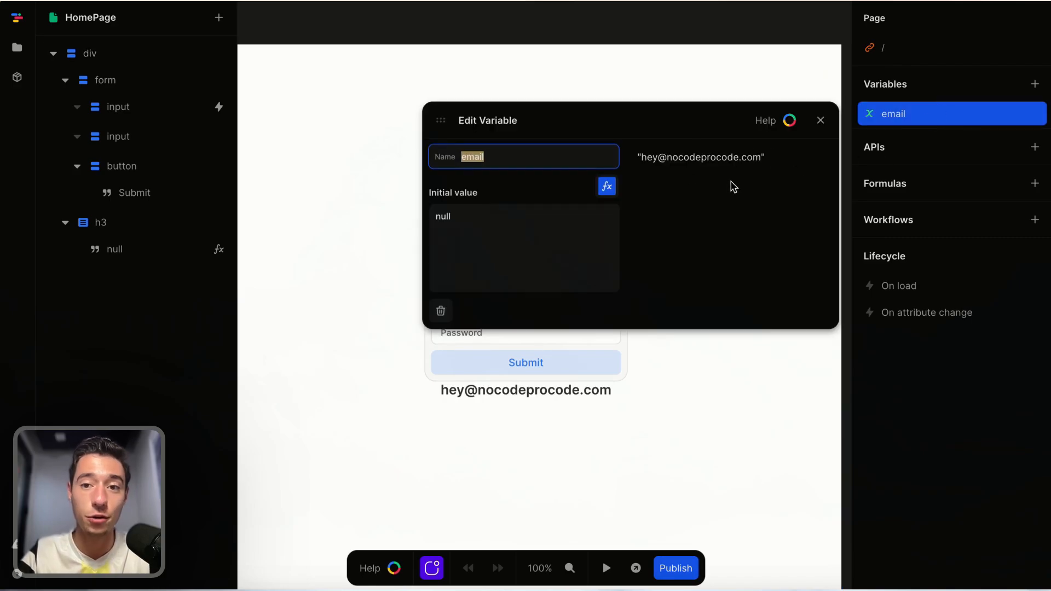
left_click(820, 120)
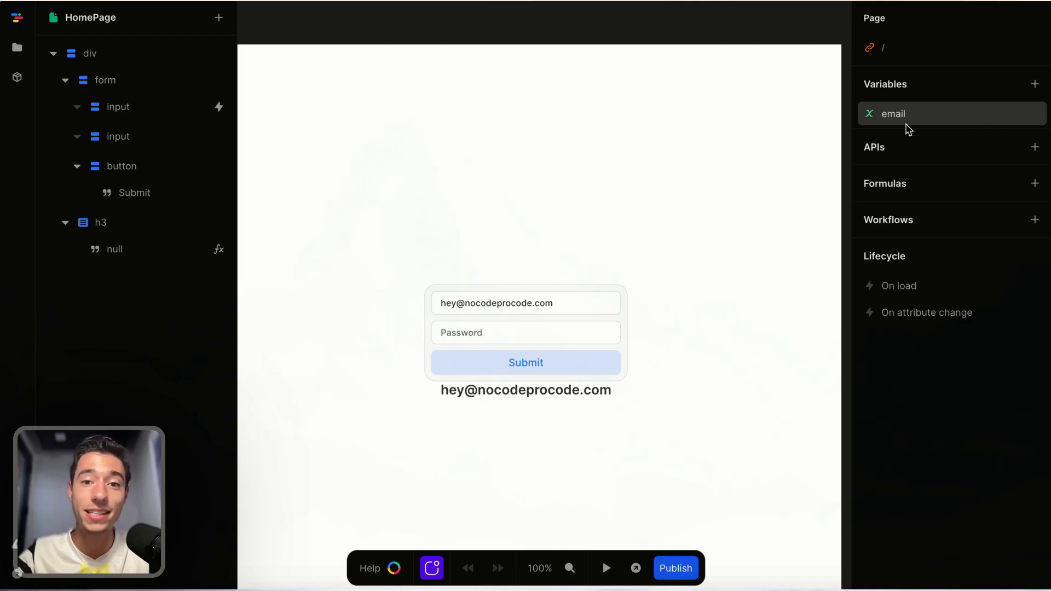
Try adding an API with an email query parameter bound to the email variable, then delete it.
left_click(1035, 147)
scroll(403, 296, "down", 1)
scroll(403, 296, "down", 1)
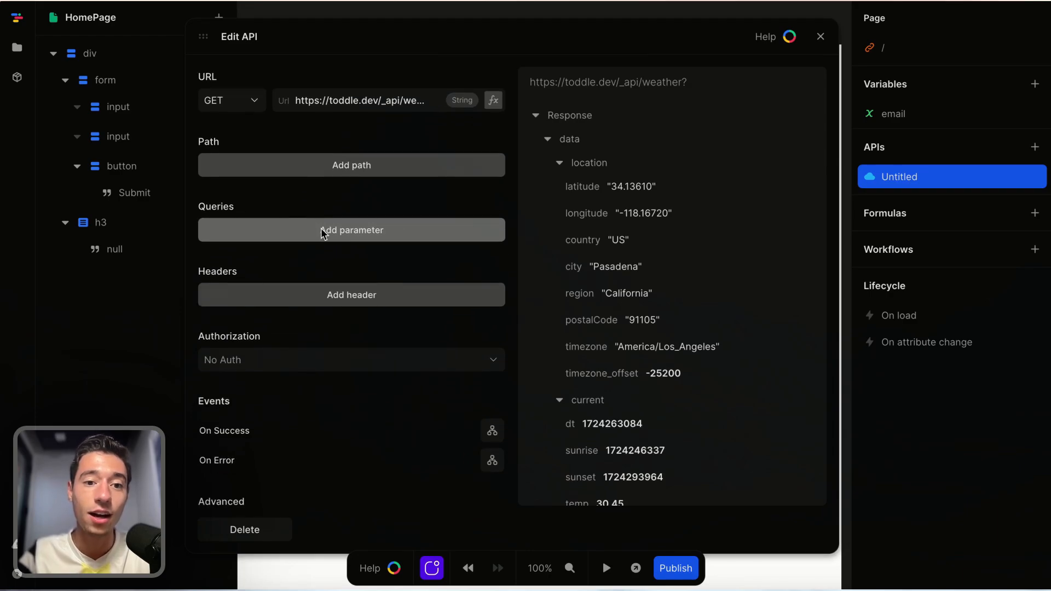
left_click(322, 232)
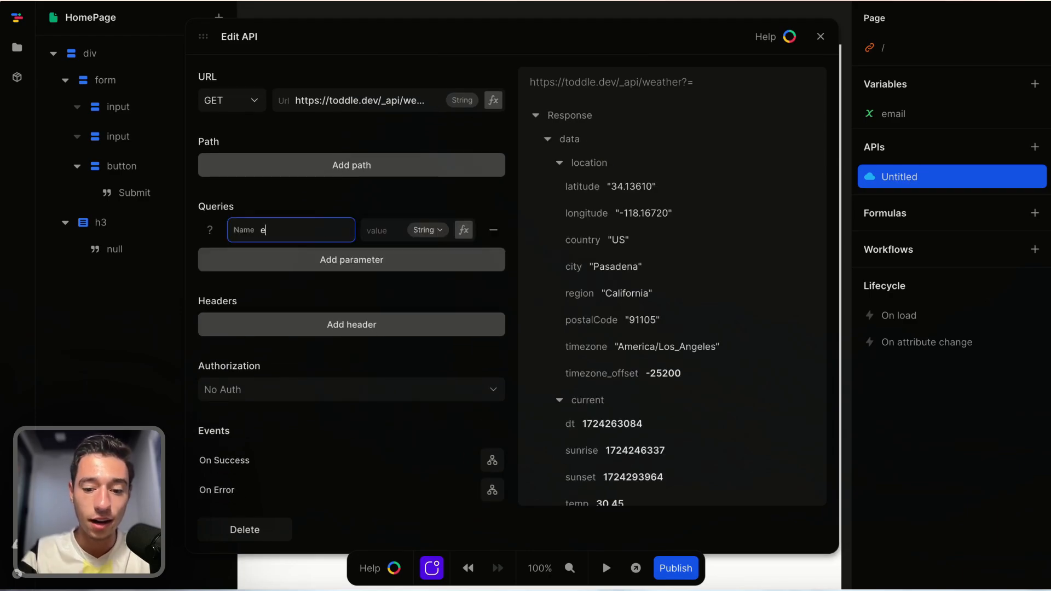
left_click(464, 230)
left_click(532, 341)
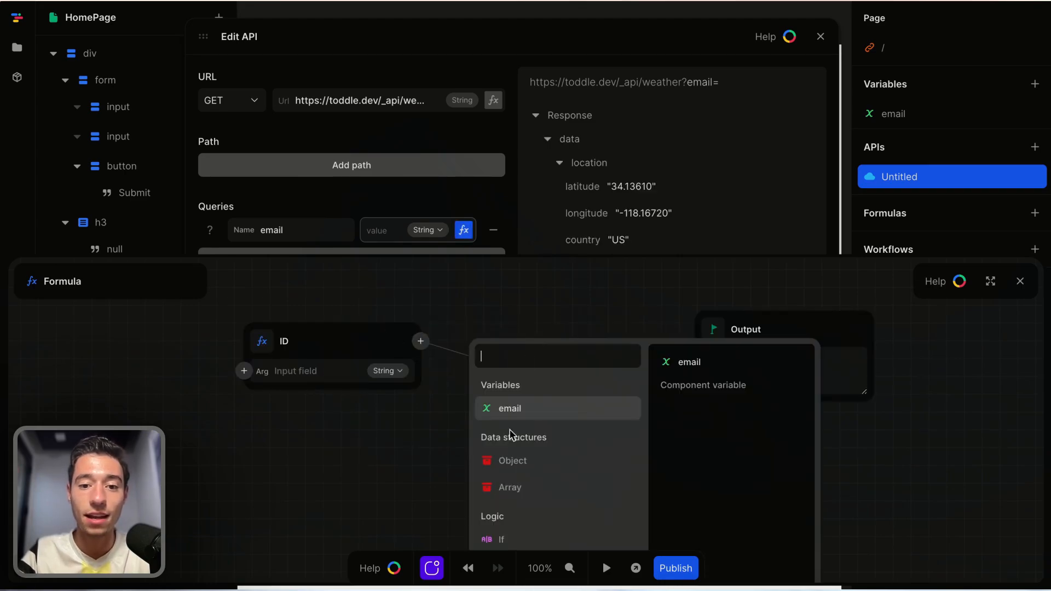
scroll(513, 437, "down", 1)
scroll(514, 438, "down", 5)
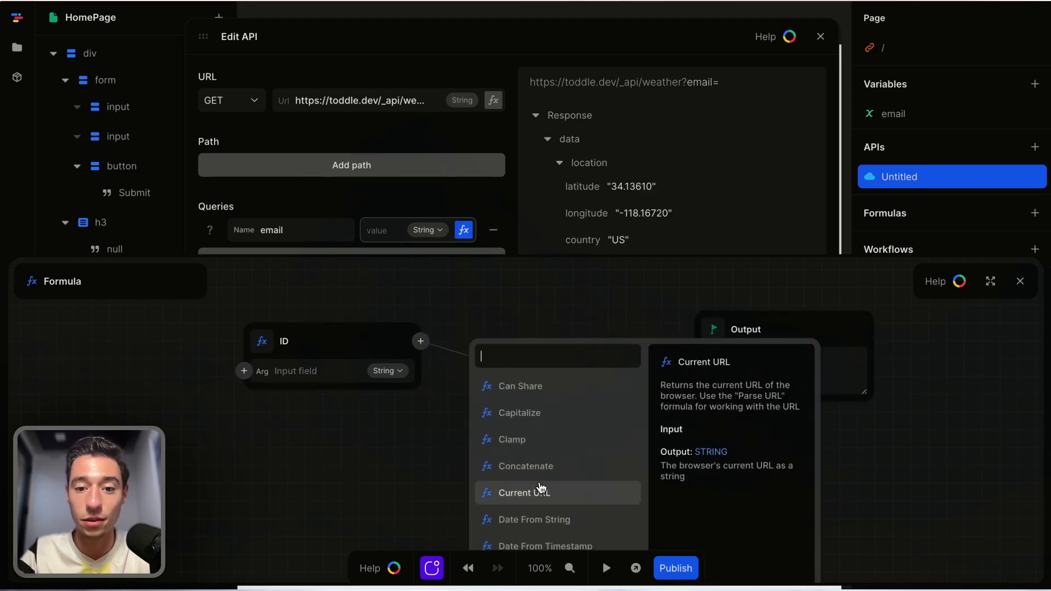
scroll(547, 438, "up", 6)
left_click(515, 409)
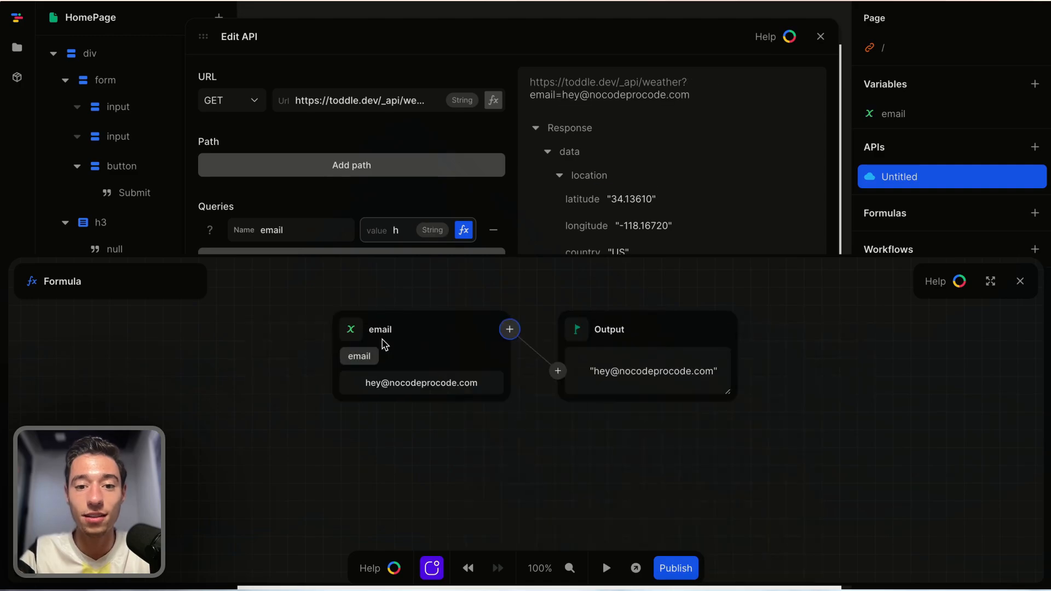
left_click(1020, 281)
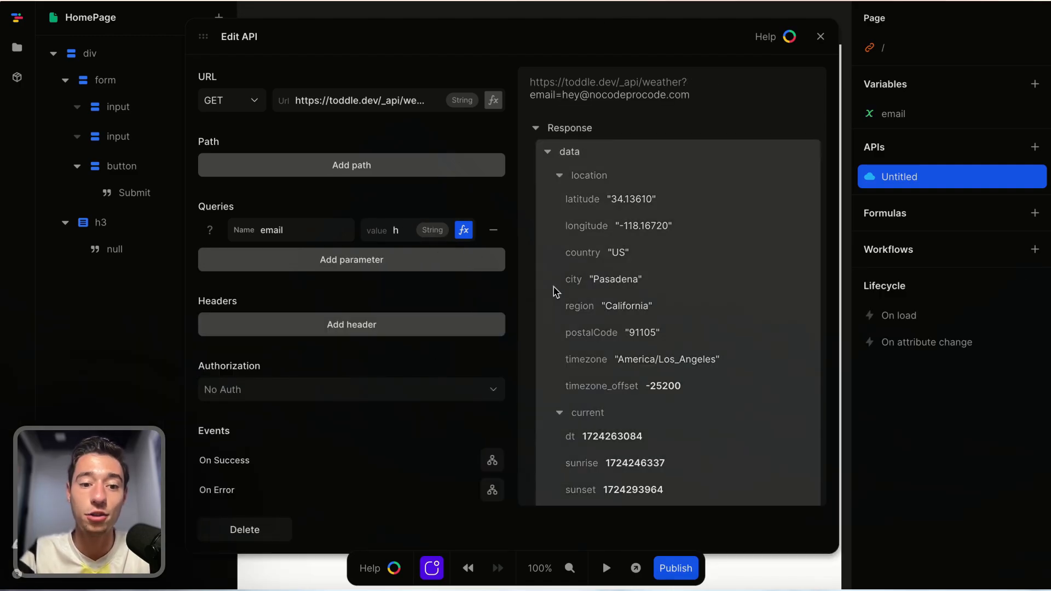
left_click(276, 529)
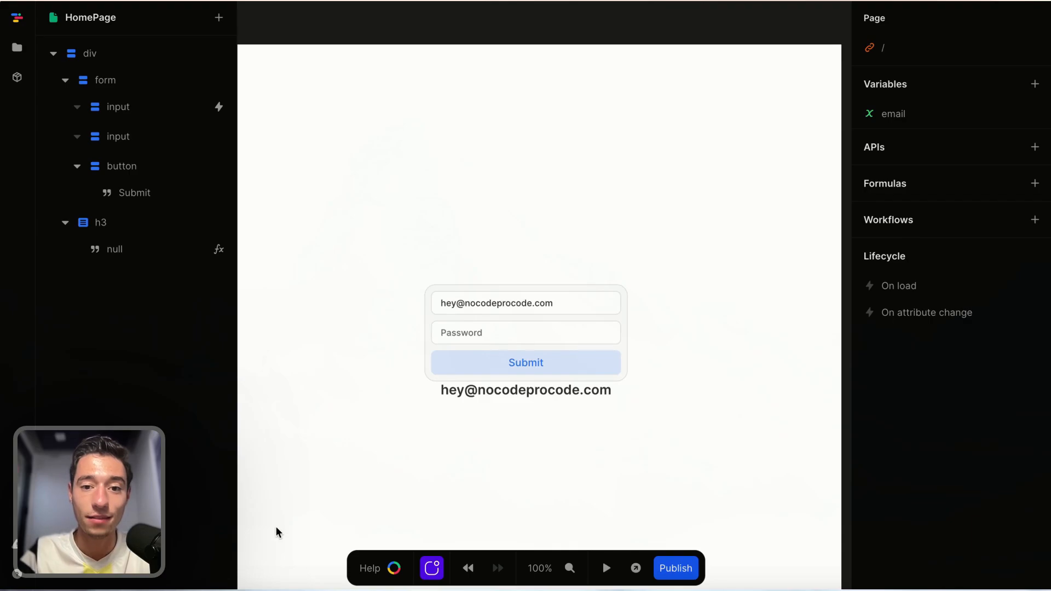
Select the heading below the form and delete it.
left_click(588, 394)
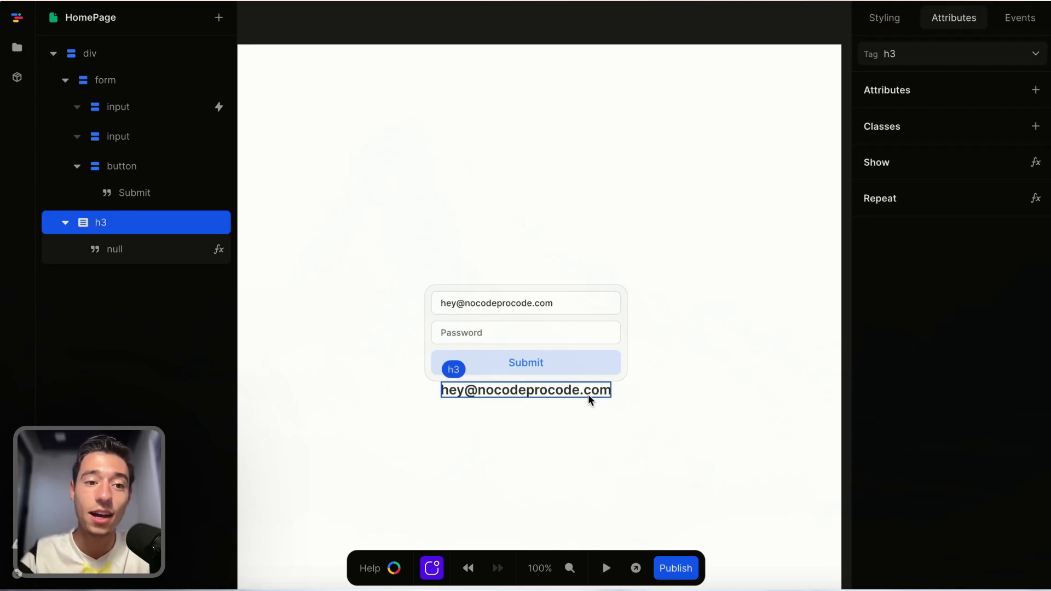
key("Delete")
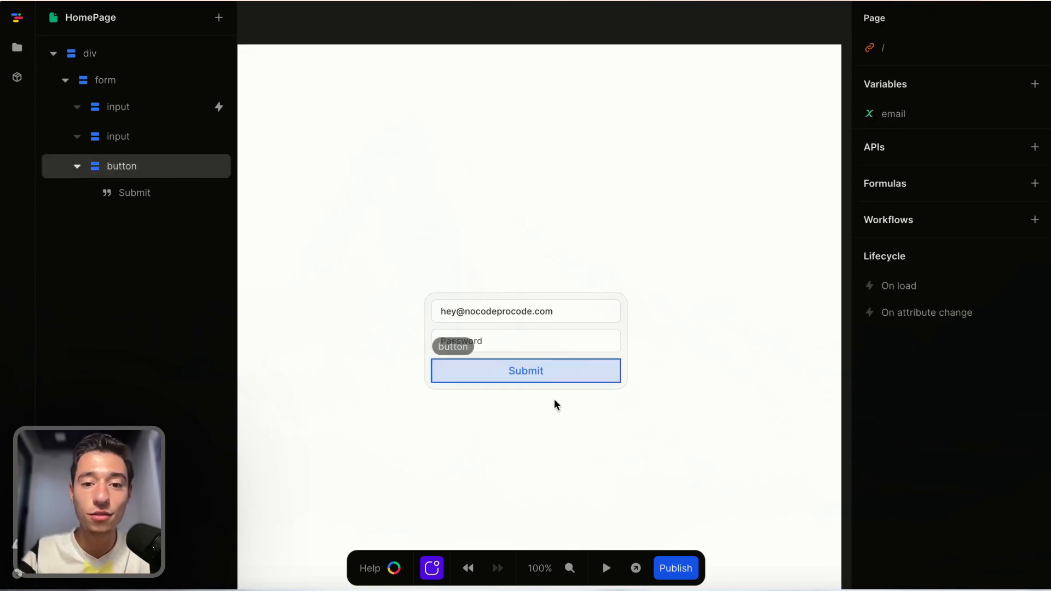
Preview the page, focus the password and email fields, and select the end of the email text.
left_click(559, 448)
left_click(606, 568)
left_click(468, 333)
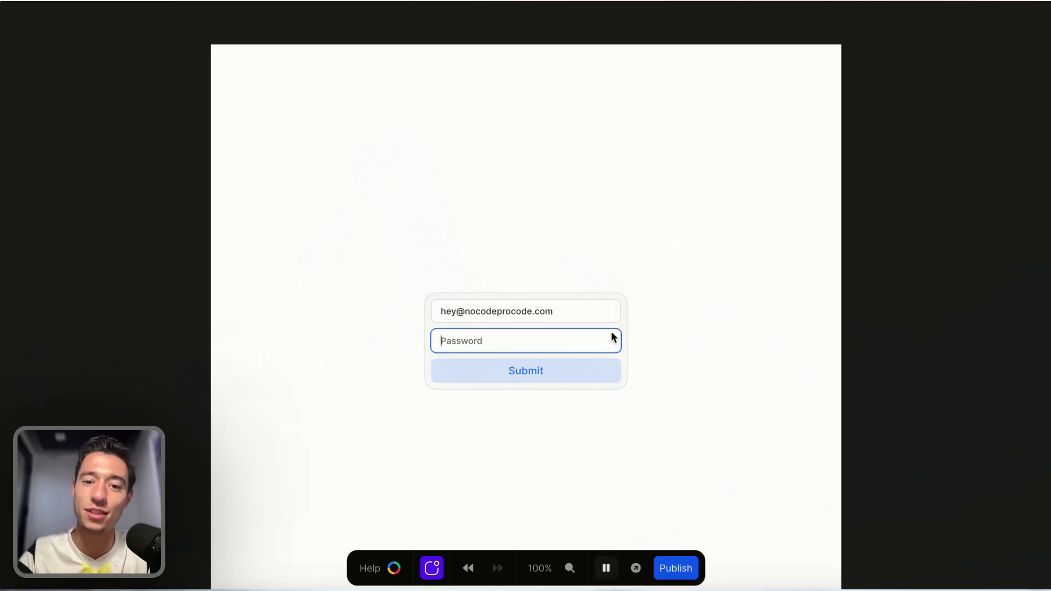
left_click(586, 305)
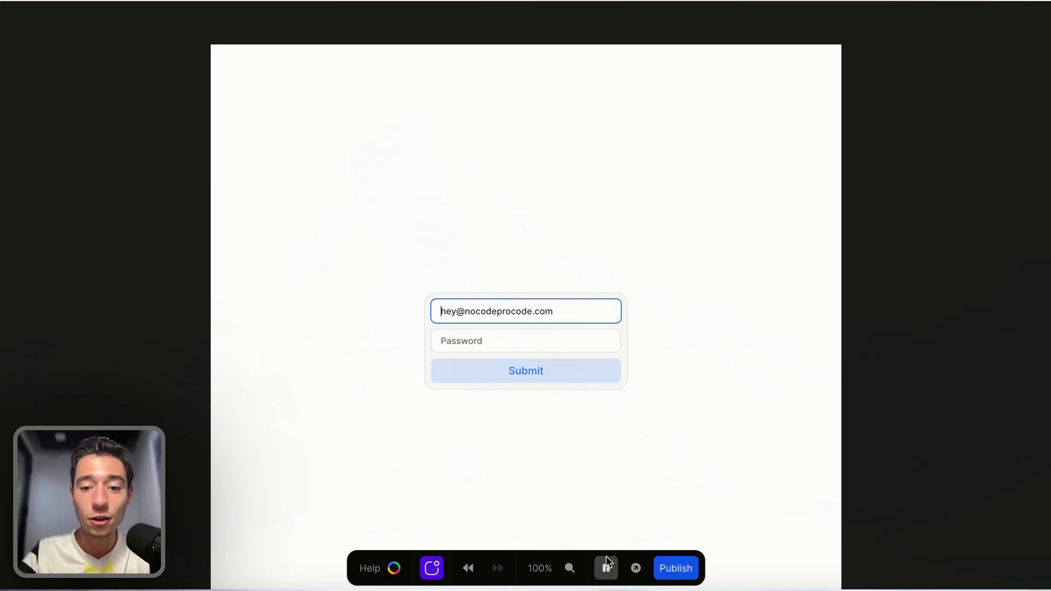
scroll(927, 323, "down", 1)
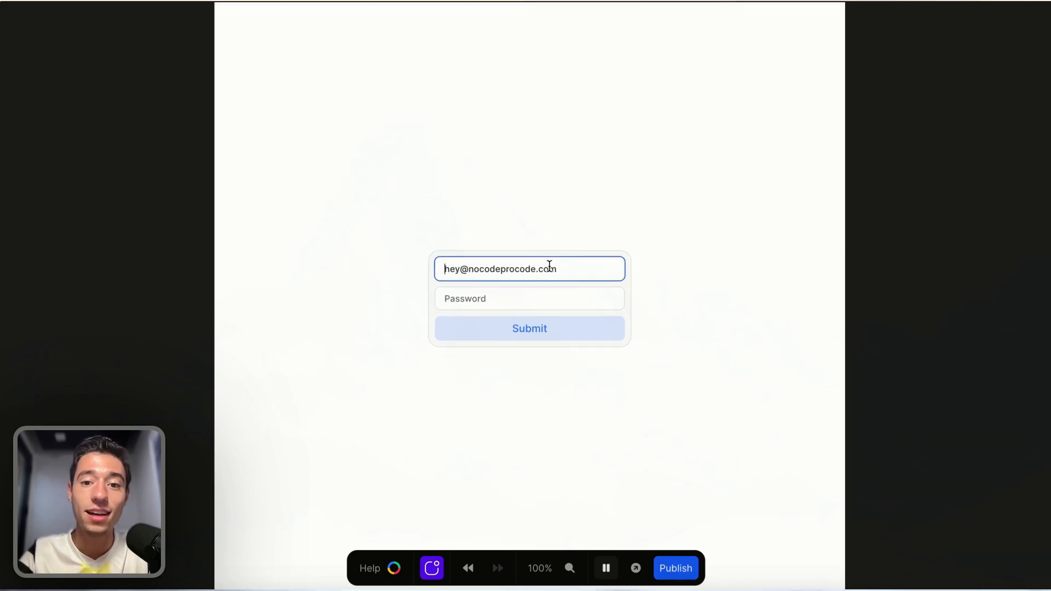
left_click_drag(530, 269, 608, 270)
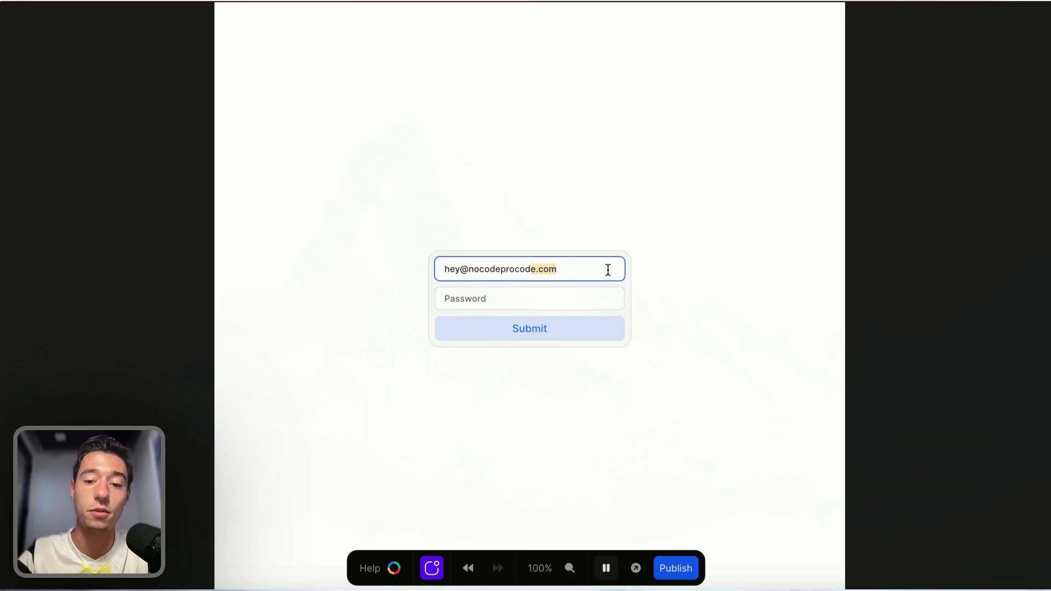
left_click(606, 569)
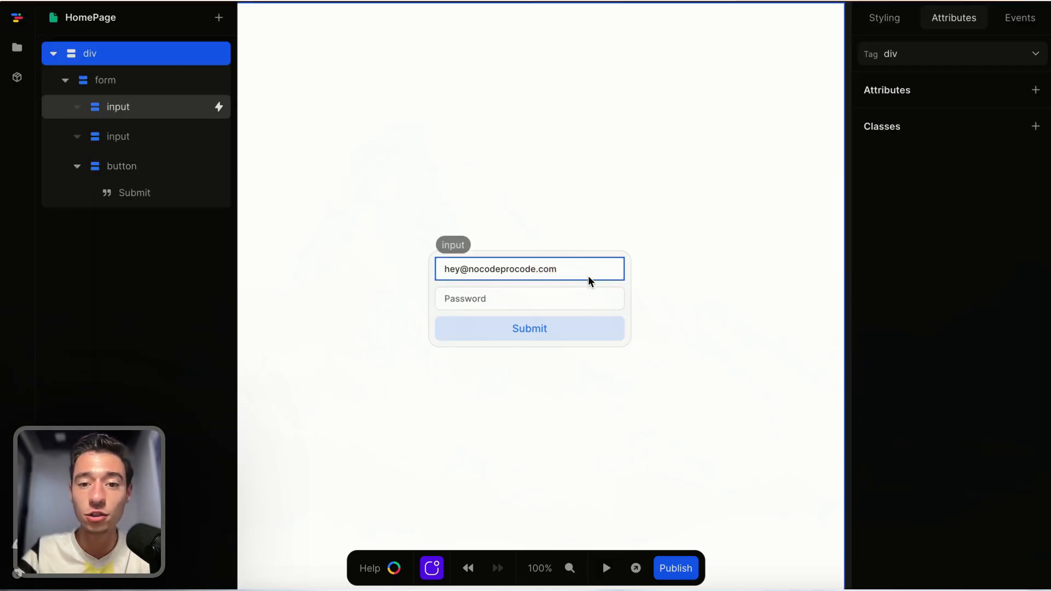
Replace the email input's Save To Local Storage action with Save To Session Storage using the key email.
left_click(588, 275)
left_click(1020, 17)
left_click(904, 88)
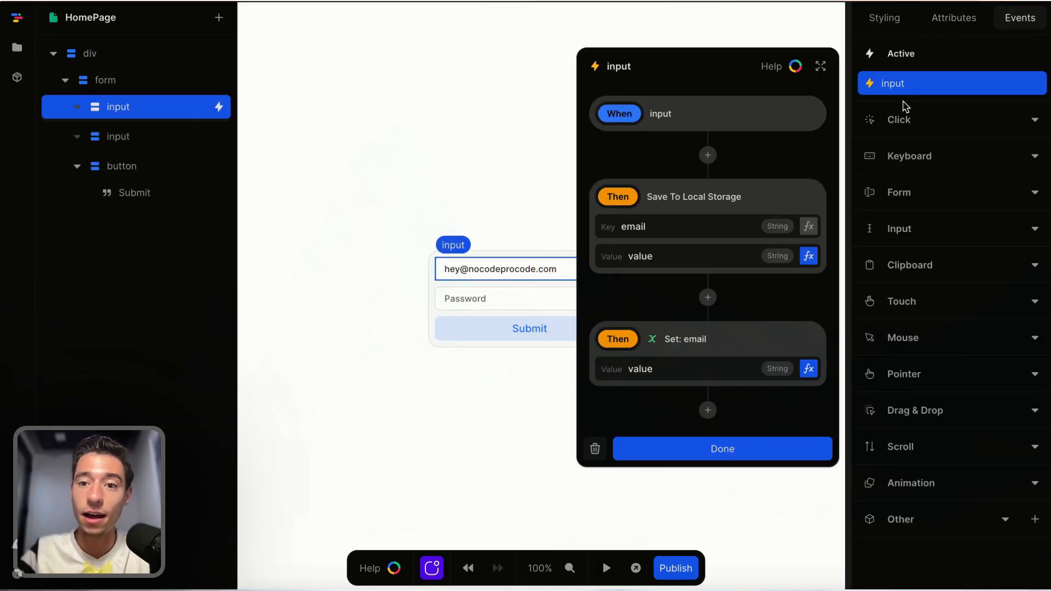
left_click(710, 198)
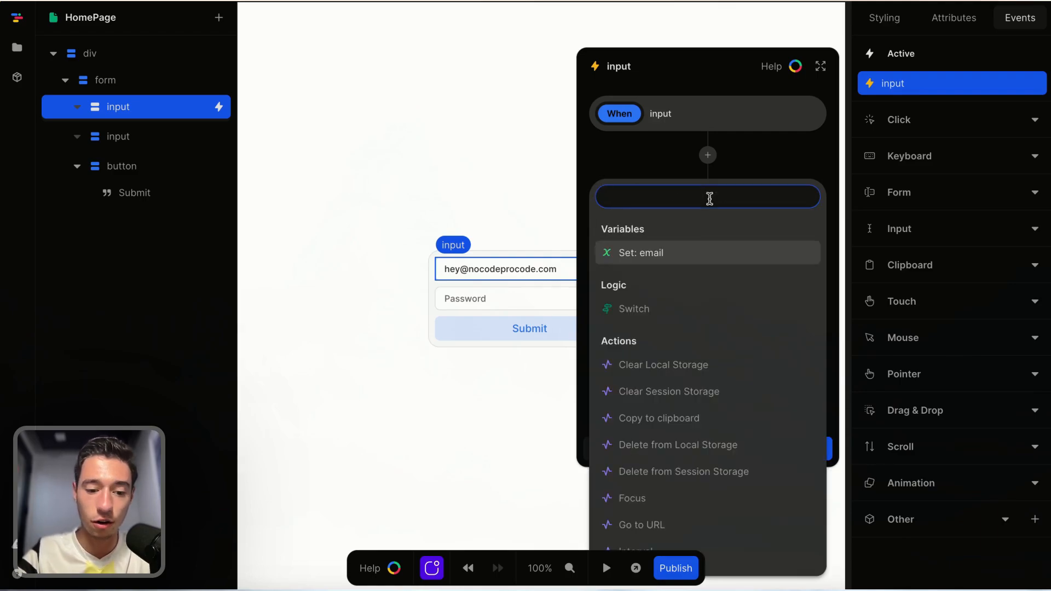
type("sess")
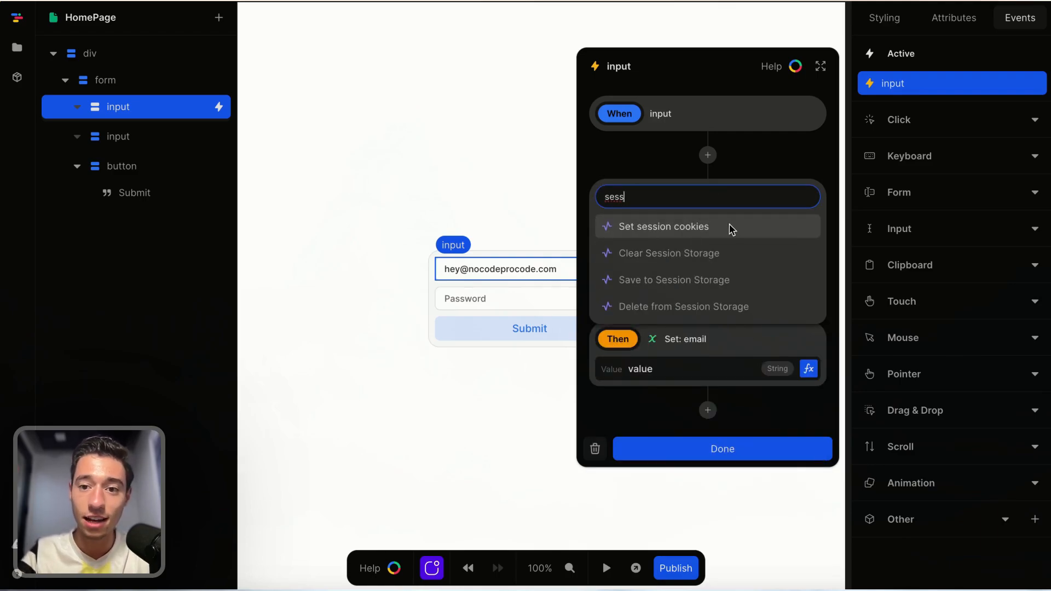
left_click(666, 285)
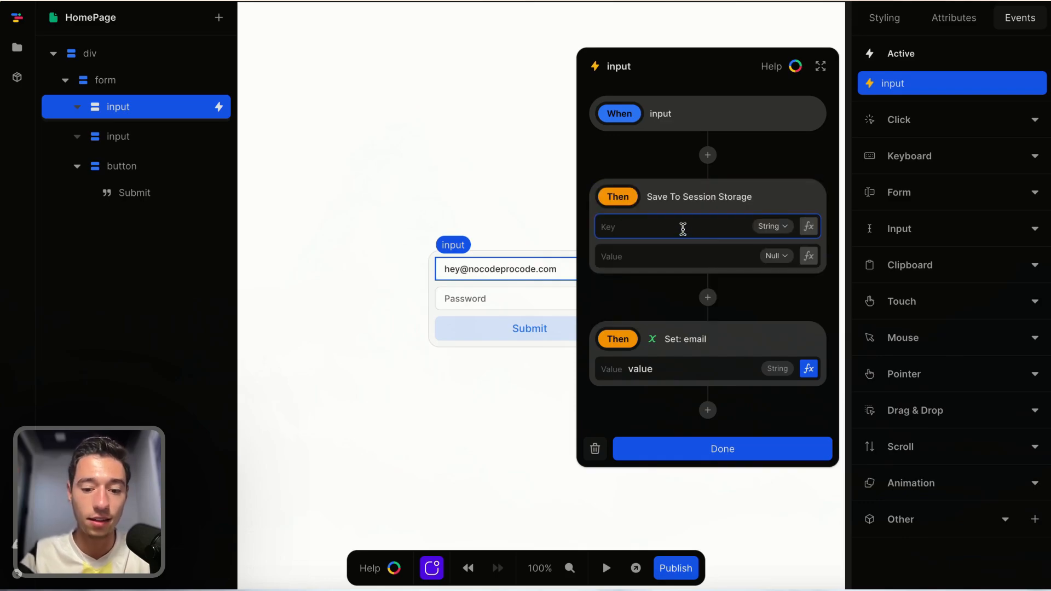
type("email")
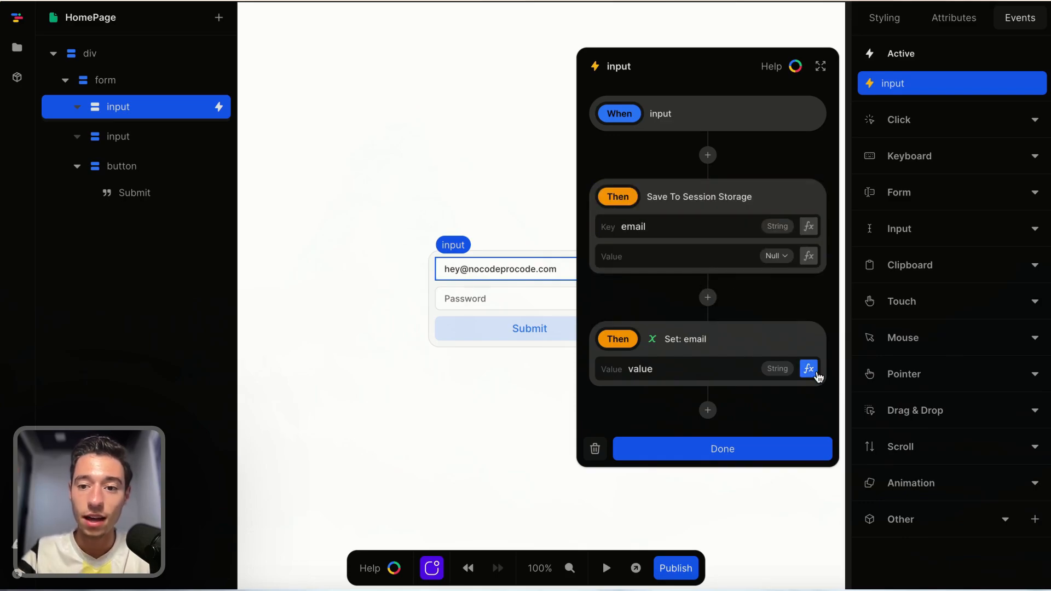
Set the session storage action's value to the input event's value and finish the workflow.
left_click(809, 369)
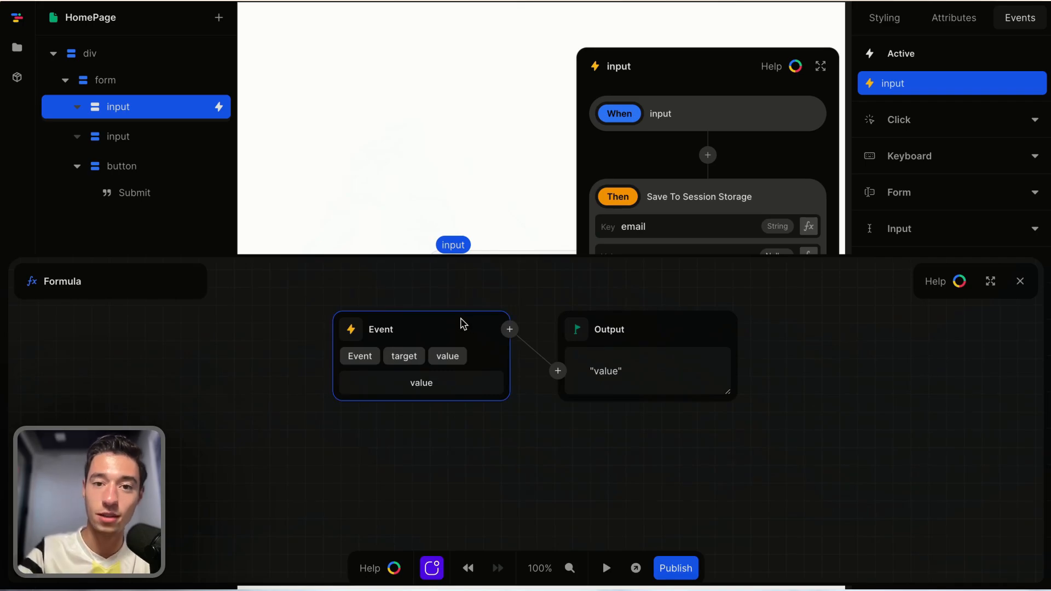
left_click(809, 255)
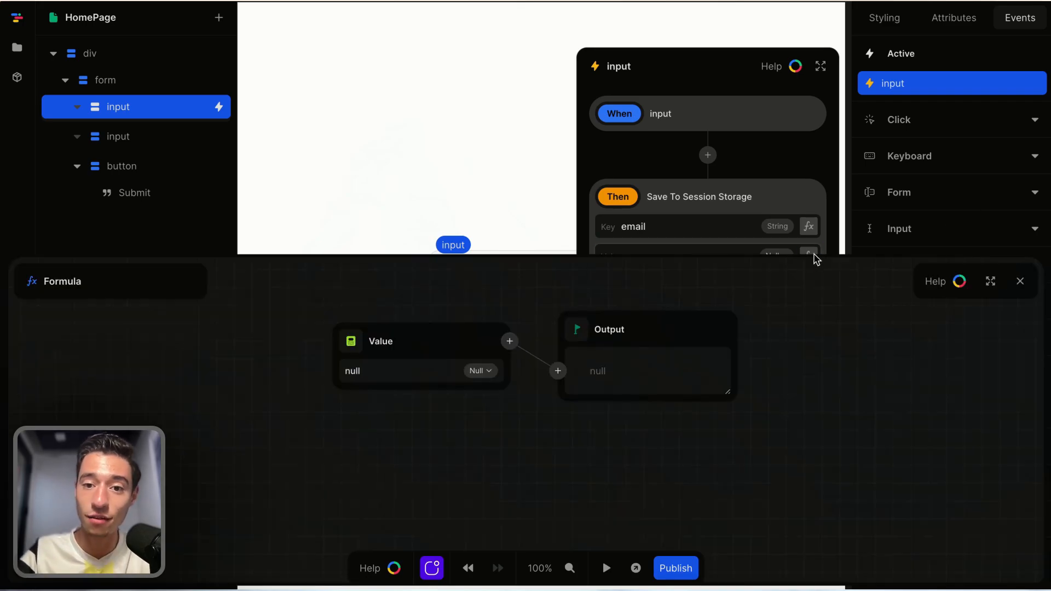
left_click(535, 341)
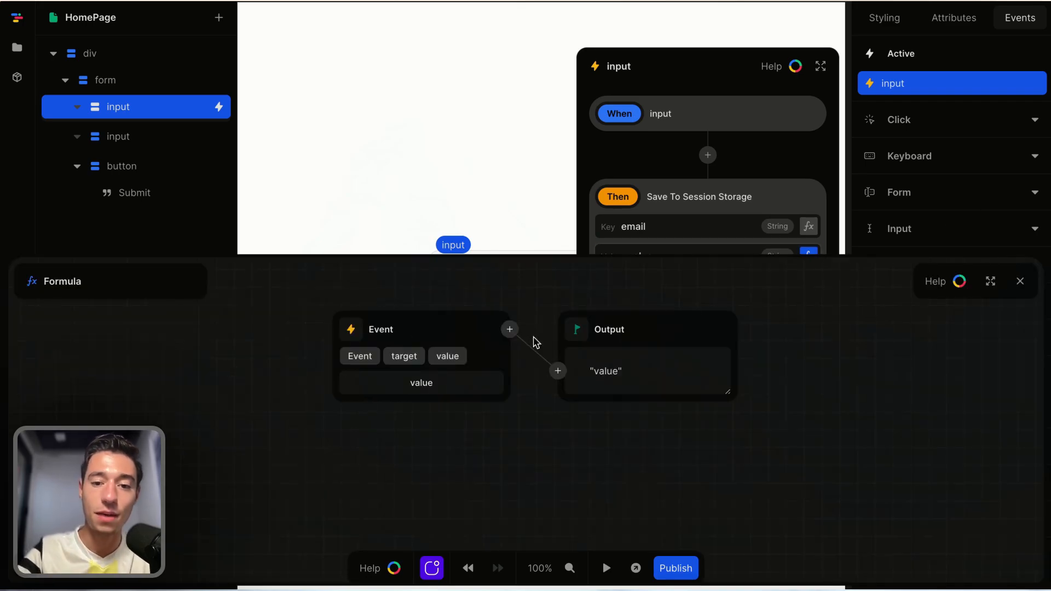
left_click(1019, 282)
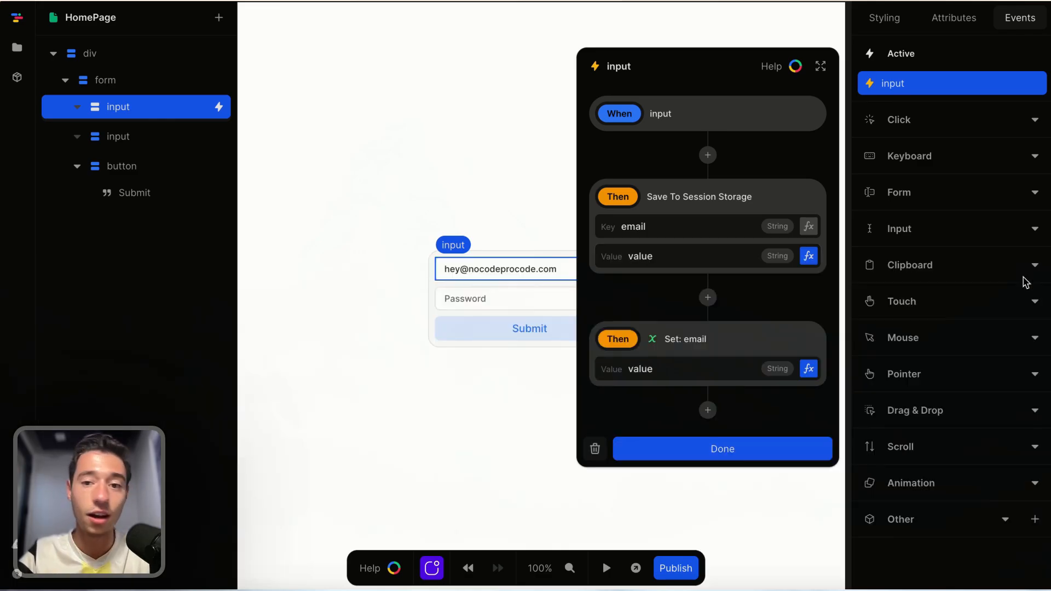
left_click(724, 439)
Replace Get from Local Storage in the email variable's initial value formula with Get from Session Storage.
scroll(749, 254, "right", 2)
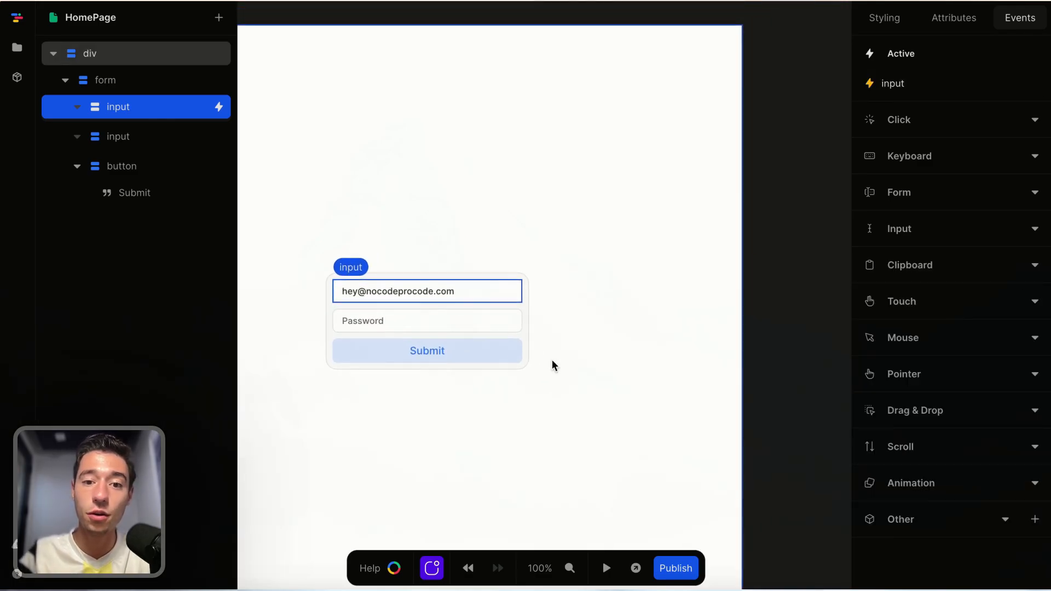
left_click(809, 225)
left_click(902, 111)
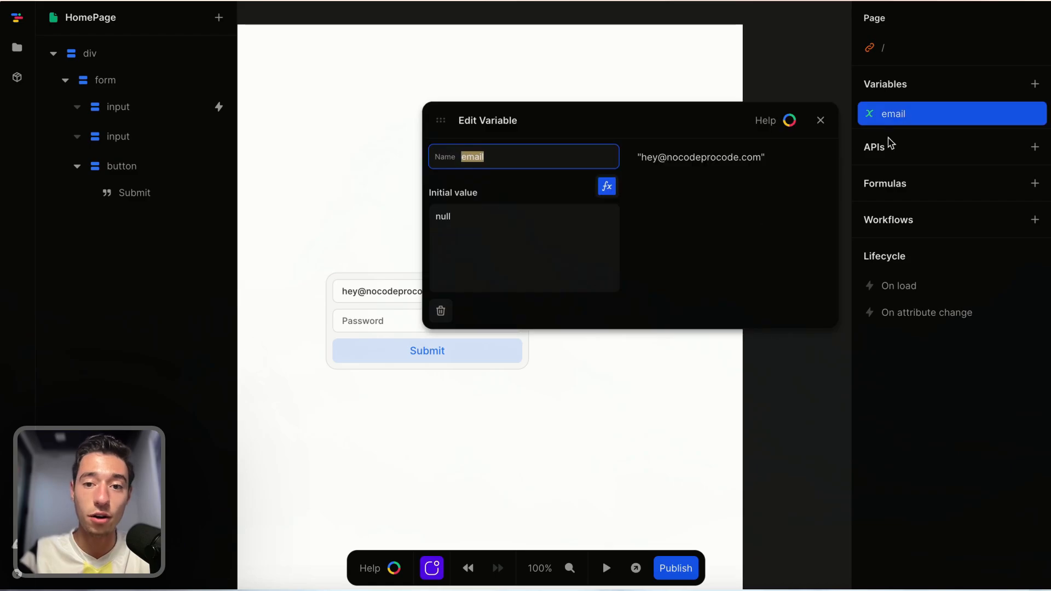
left_click(609, 189)
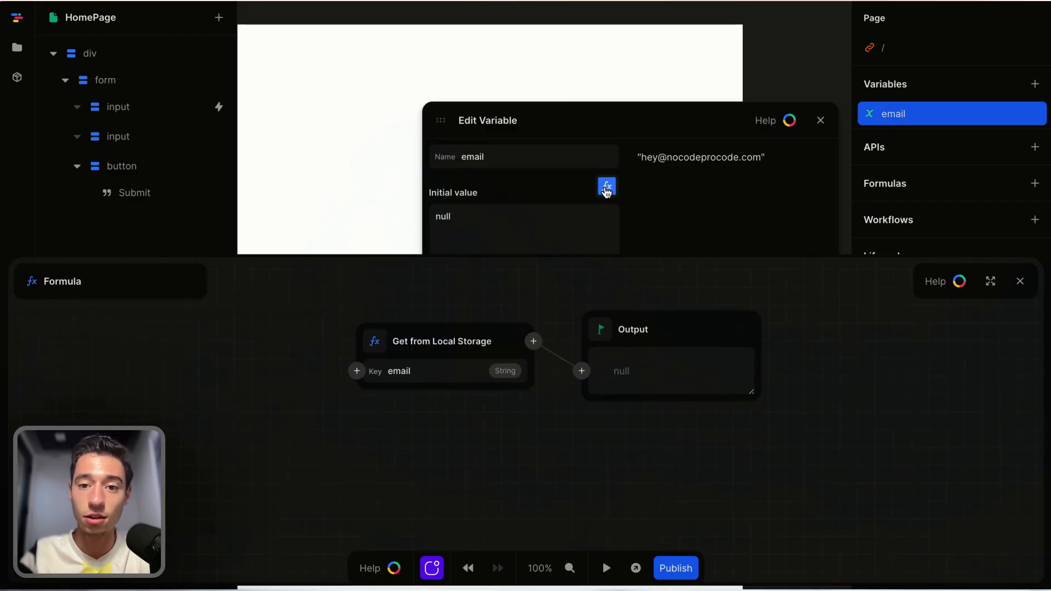
left_click(529, 346)
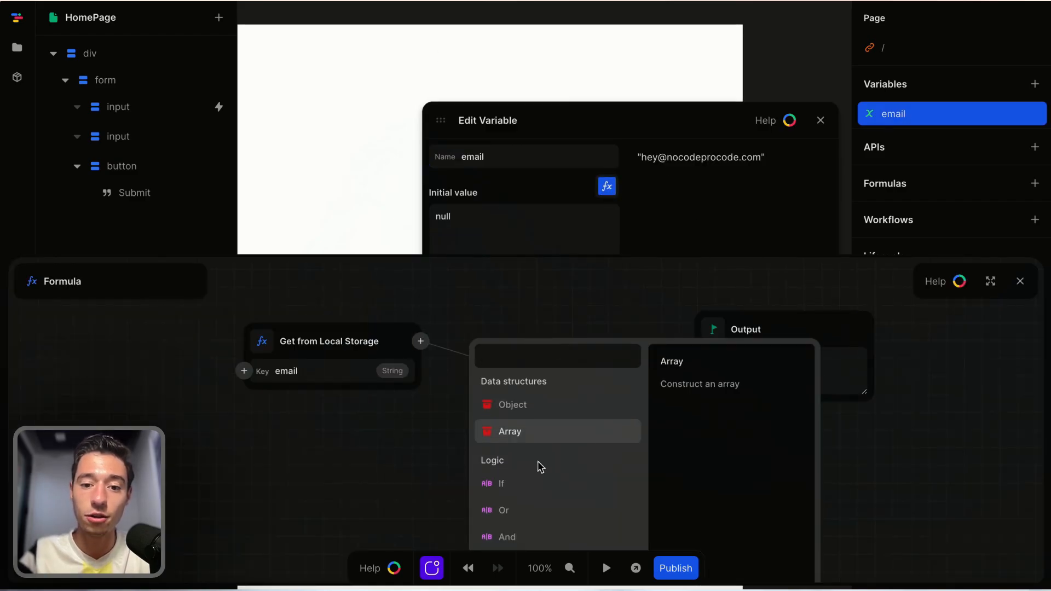
scroll(537, 467, "down", 2)
scroll(539, 463, "up", 2)
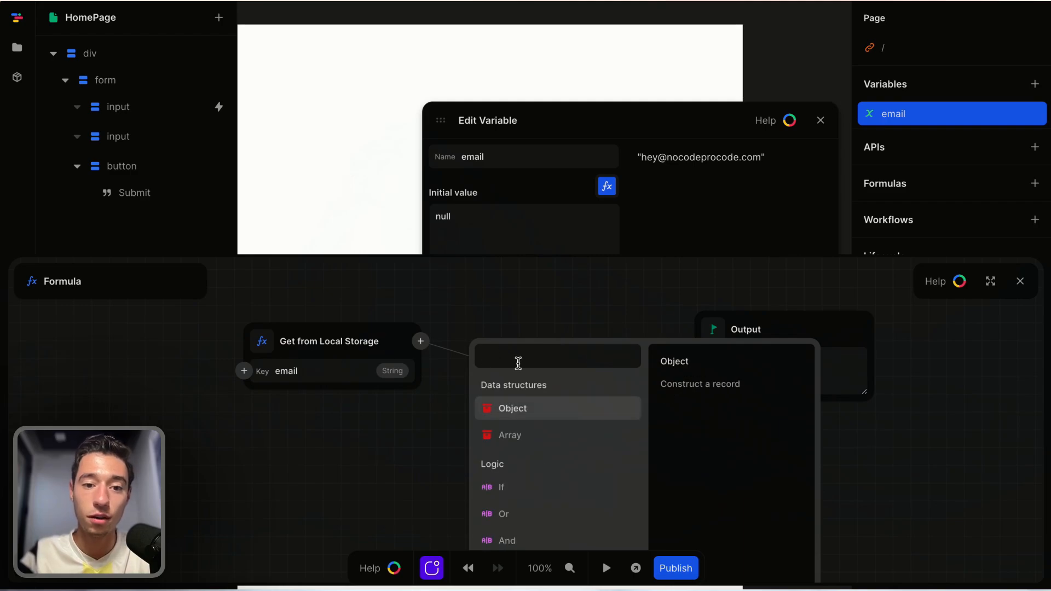
type("sess")
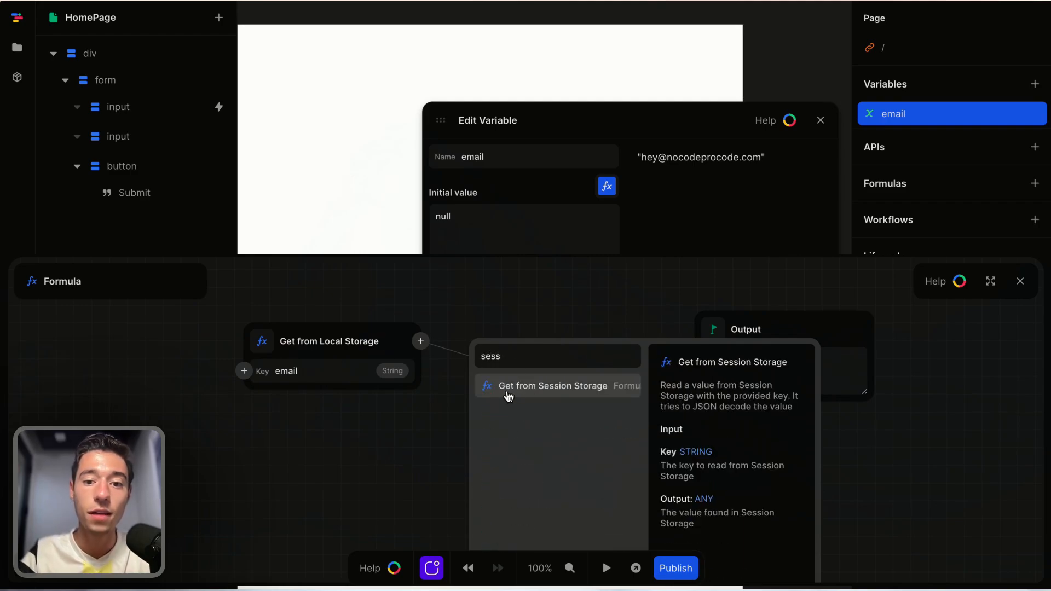
left_click(507, 392)
Set the Get from Session Storage key to email and close the formula and variable editor.
left_click(528, 371)
type("emal")
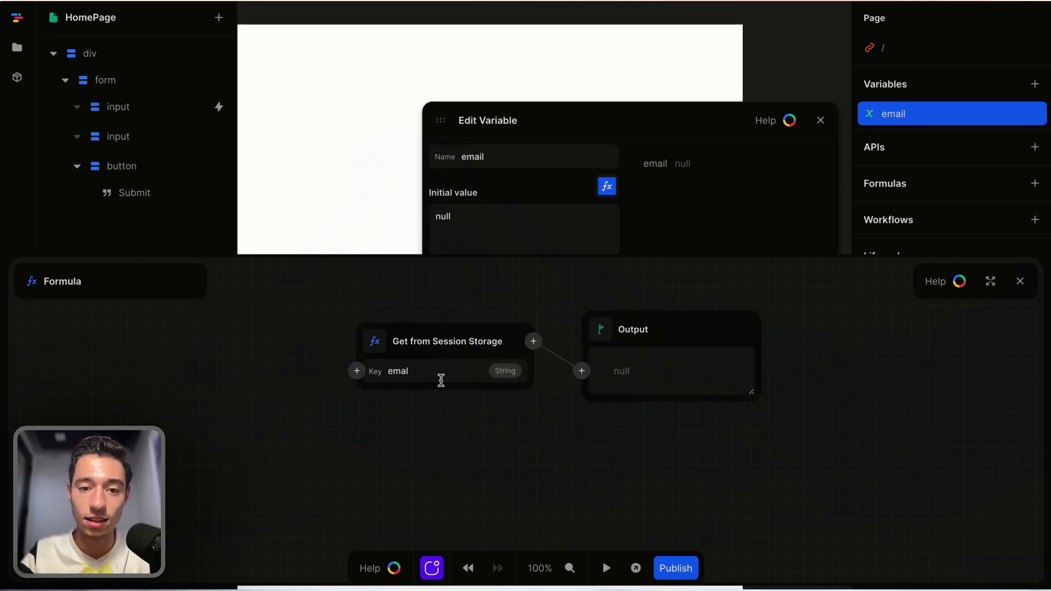
double_click(427, 369)
key("BackSpace")
type("email")
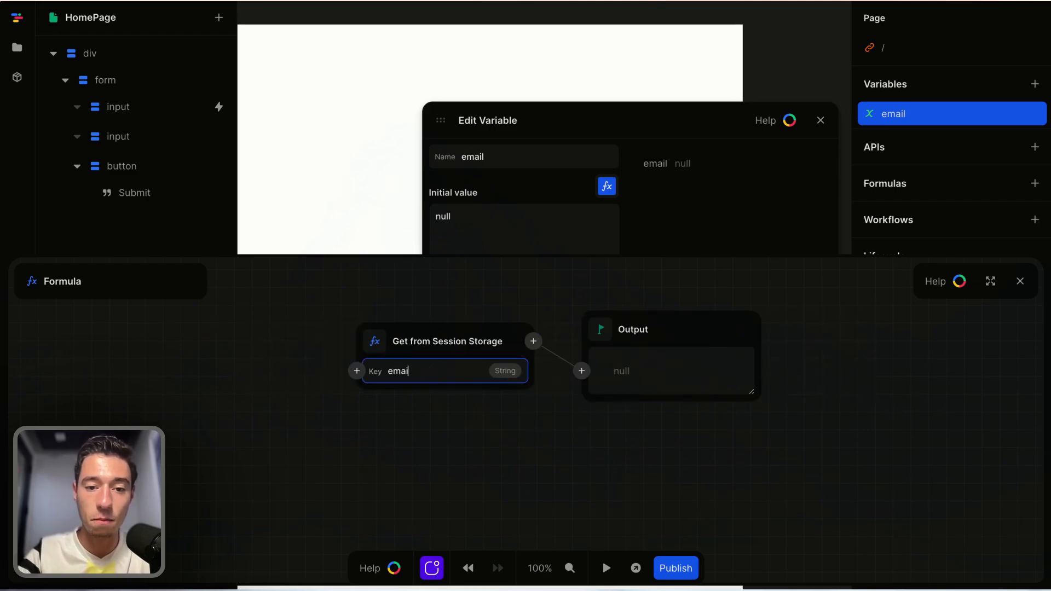
left_click(495, 505)
left_click(1020, 281)
left_click(820, 120)
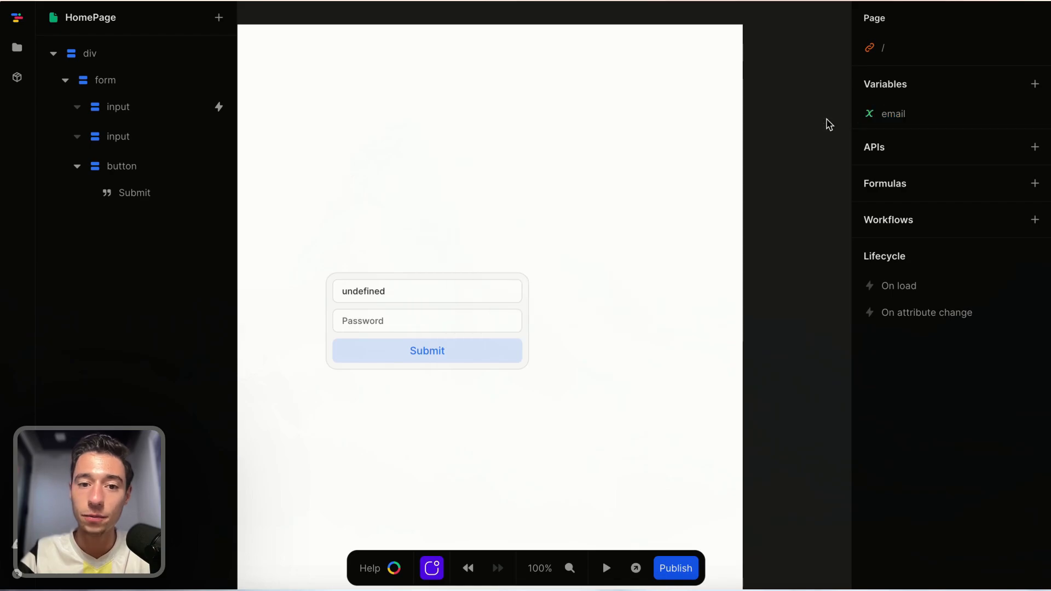
Preview the page and replace the email field's content with an email address.
left_click(606, 568)
left_click(412, 300)
key("BackSpace")
key("BackSpace")
key("BackSpace")
key("BackSpace")
key("BackSpace")
key("BackSpace")
key("BackSpace")
key("BackSpace")
key("BackSpace")
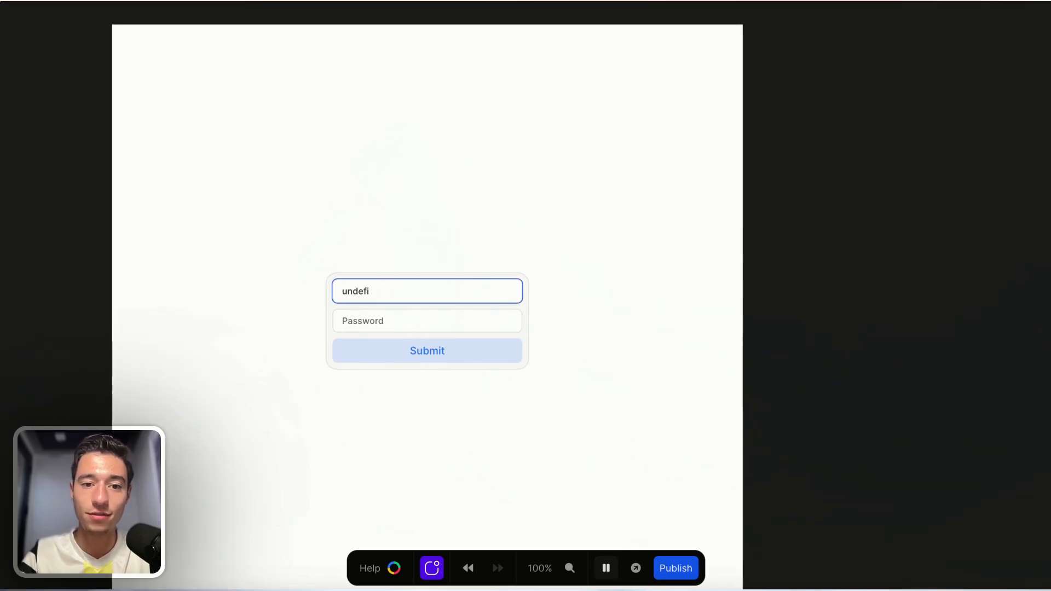
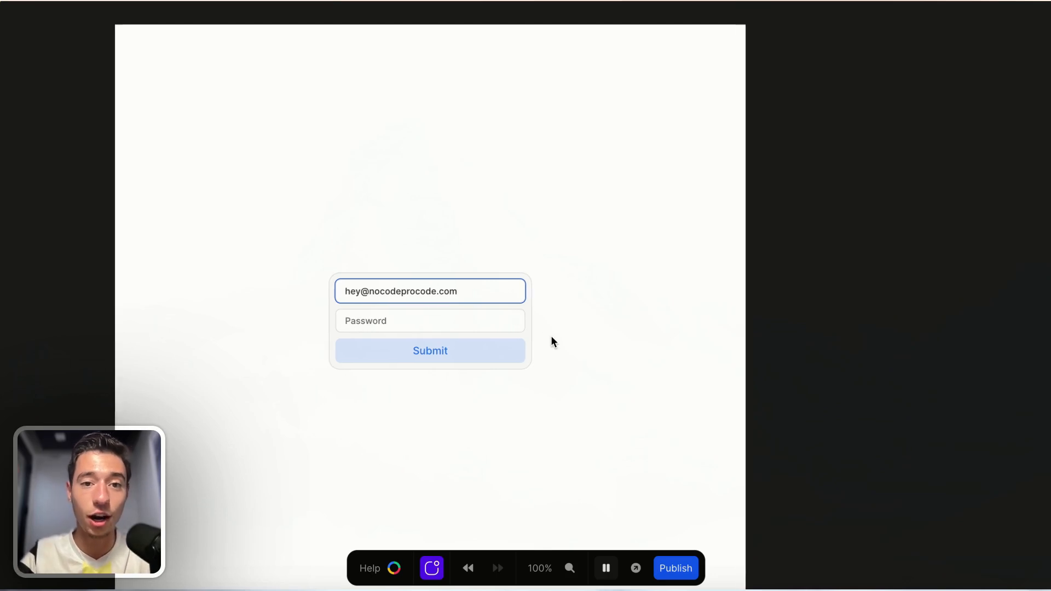
Reload the preview and select the email field's restored text.
scroll(835, 300, "left", 2)
left_click(834, 301)
mouse_move(57, 133)
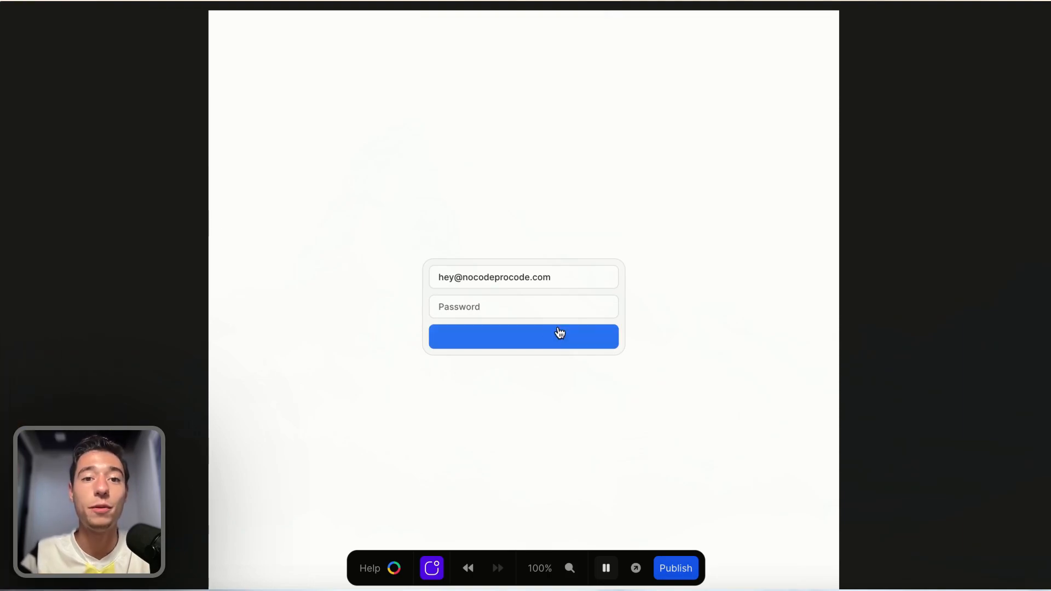
key("super+r")
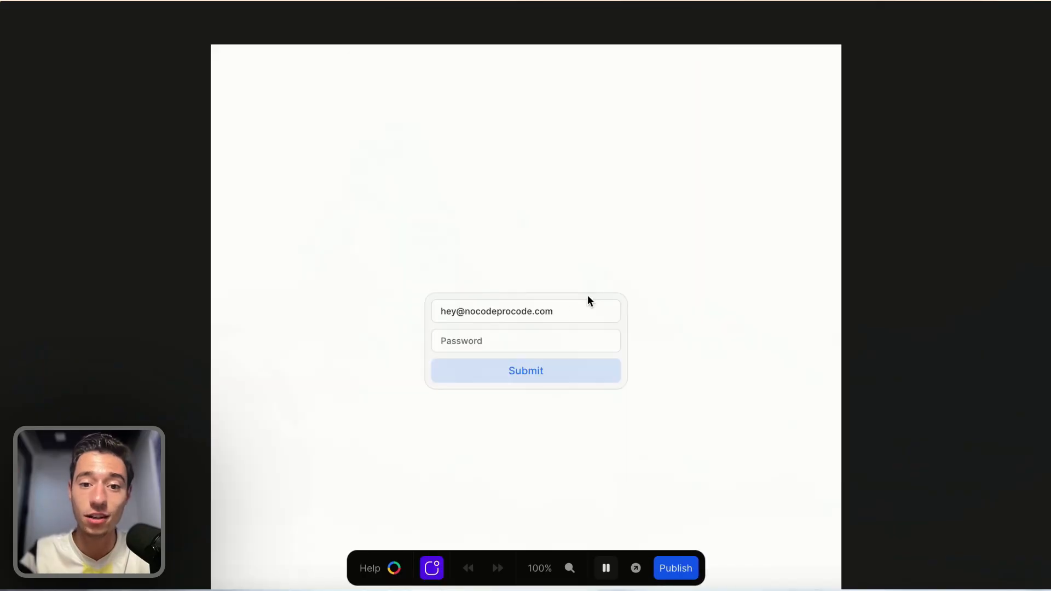
left_click(508, 318)
key("super+a")
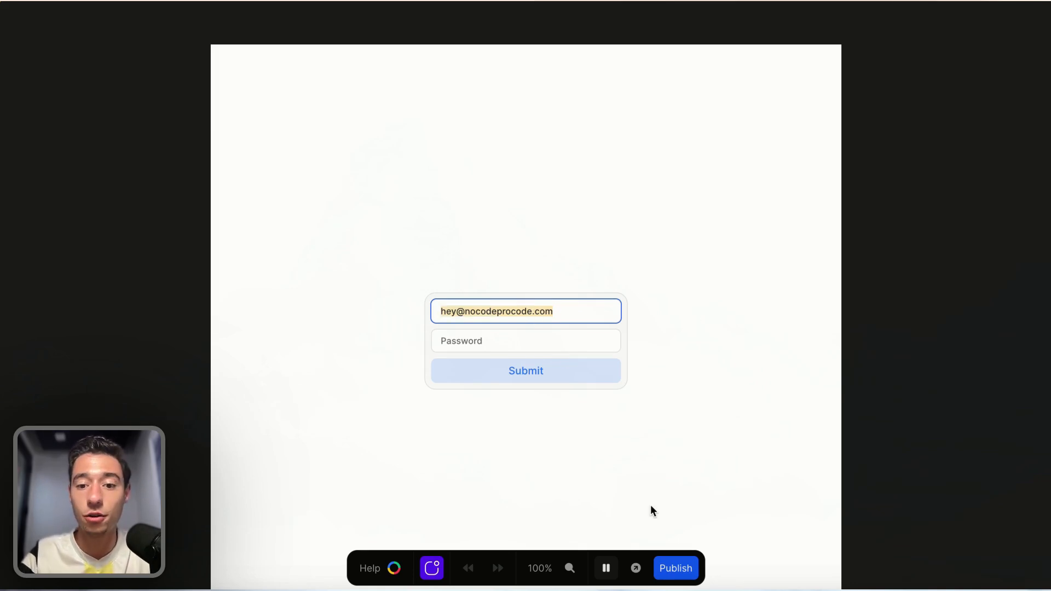
Return to the editor and review the email input's session storage action and its value formula.
left_click(606, 568)
left_click(609, 317)
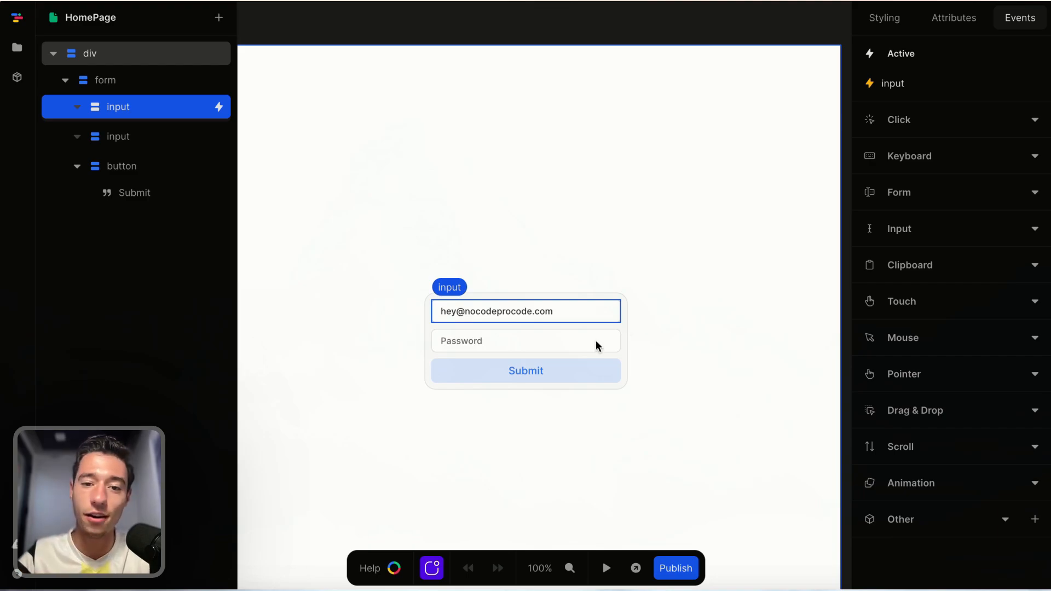
left_click(938, 83)
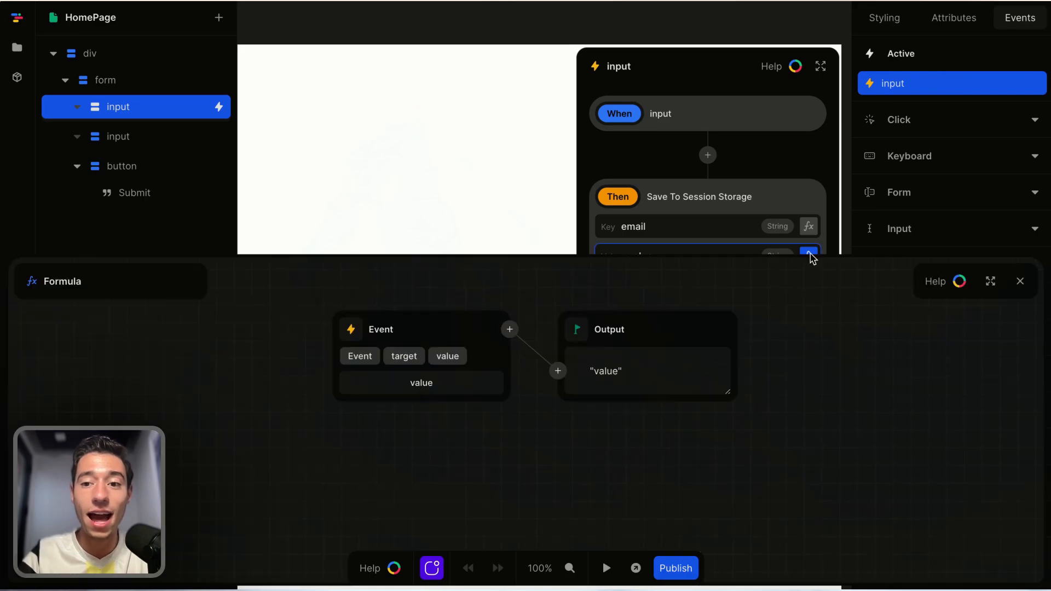
left_click(809, 256)
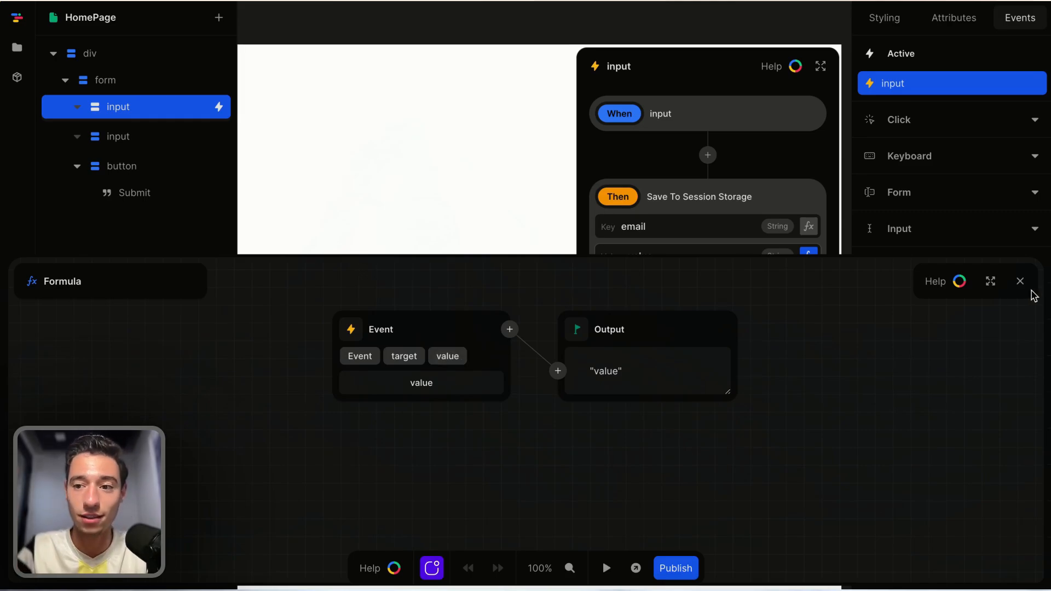
left_click(1020, 282)
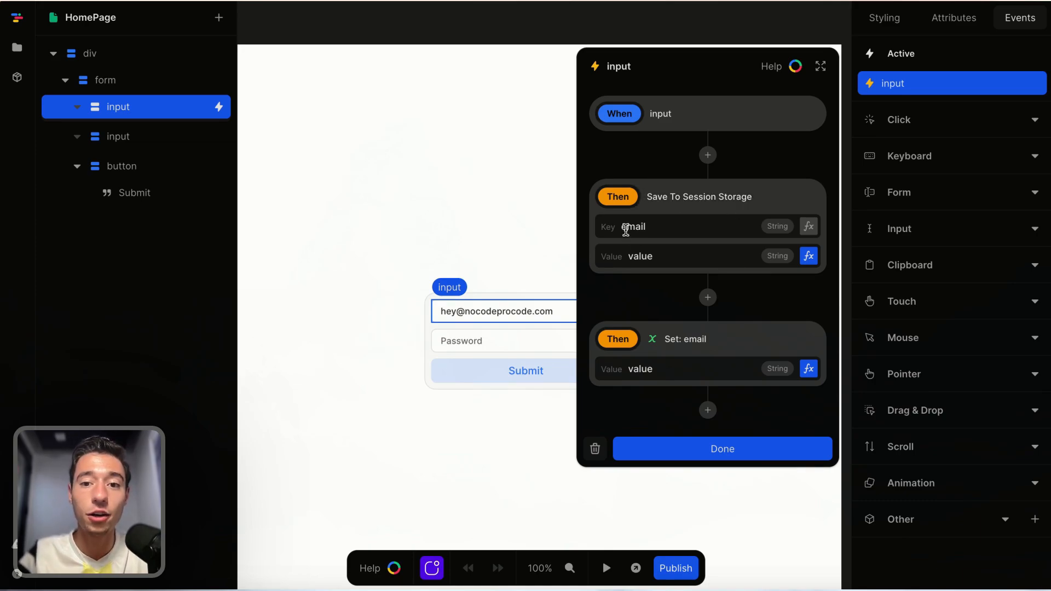
double_click(625, 227)
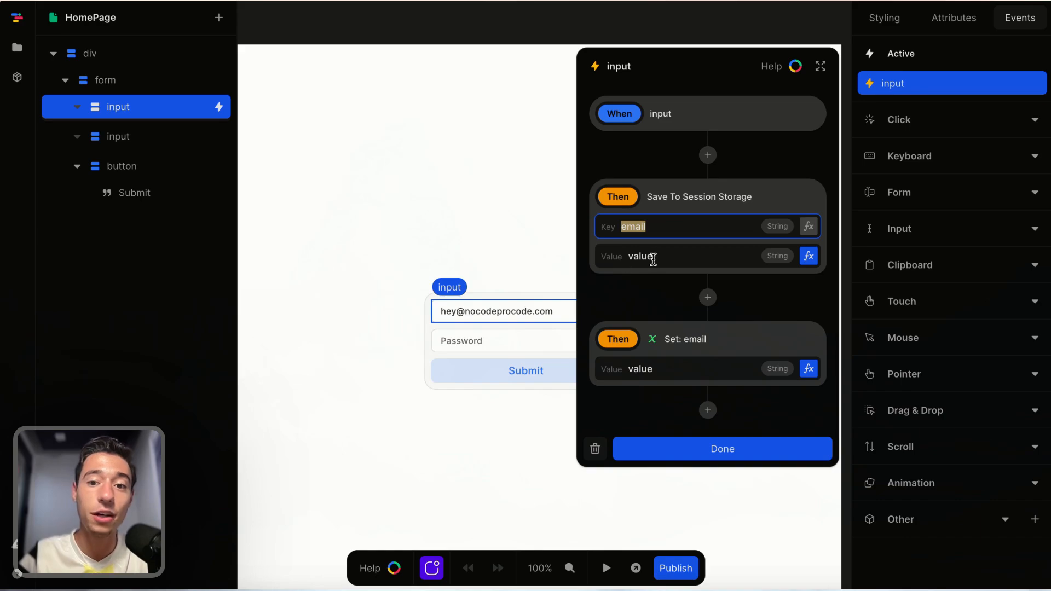
left_click(809, 256)
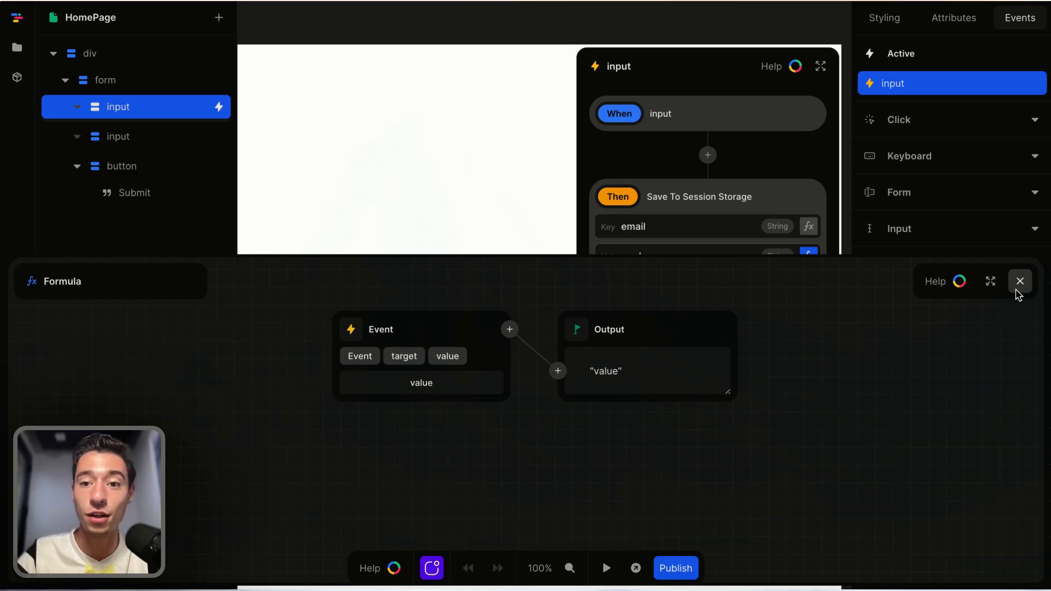
Close the formula editor and review the page's email variable and the formula behind its initial value.
left_click(1018, 290)
left_click(697, 449)
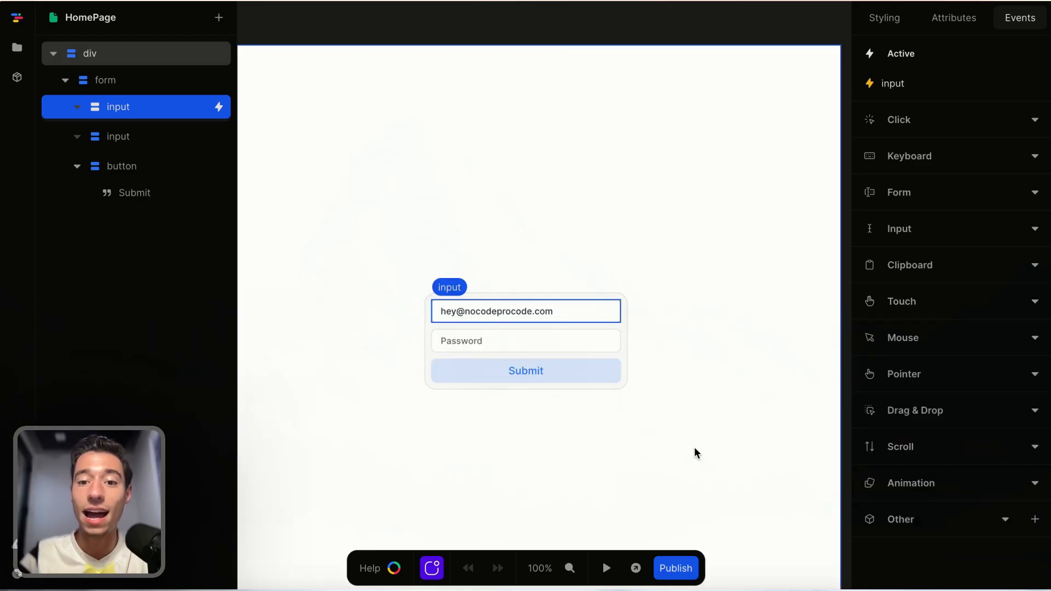
left_click(809, 14)
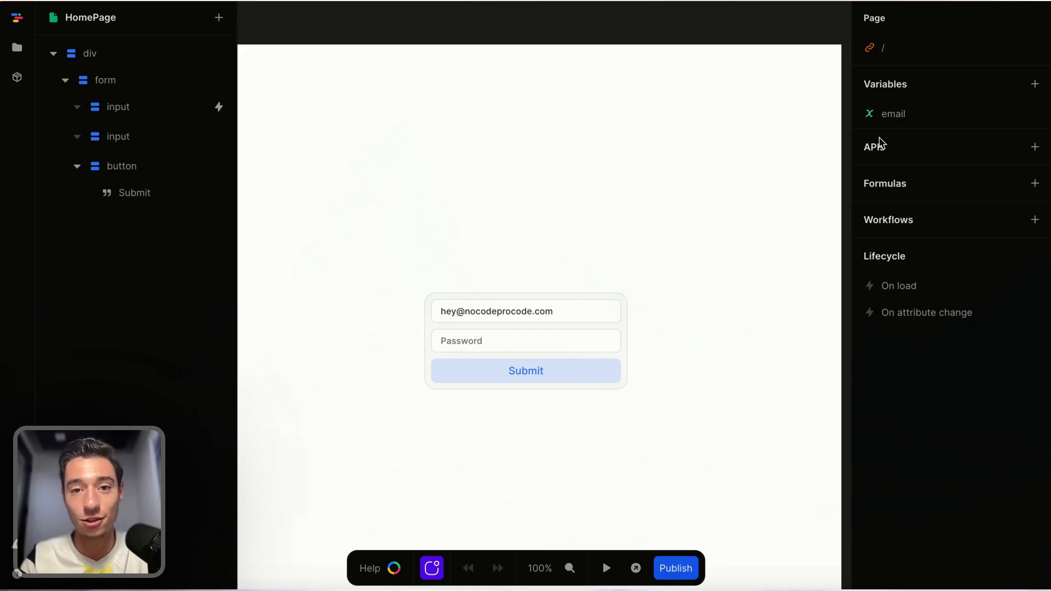
left_click(876, 113)
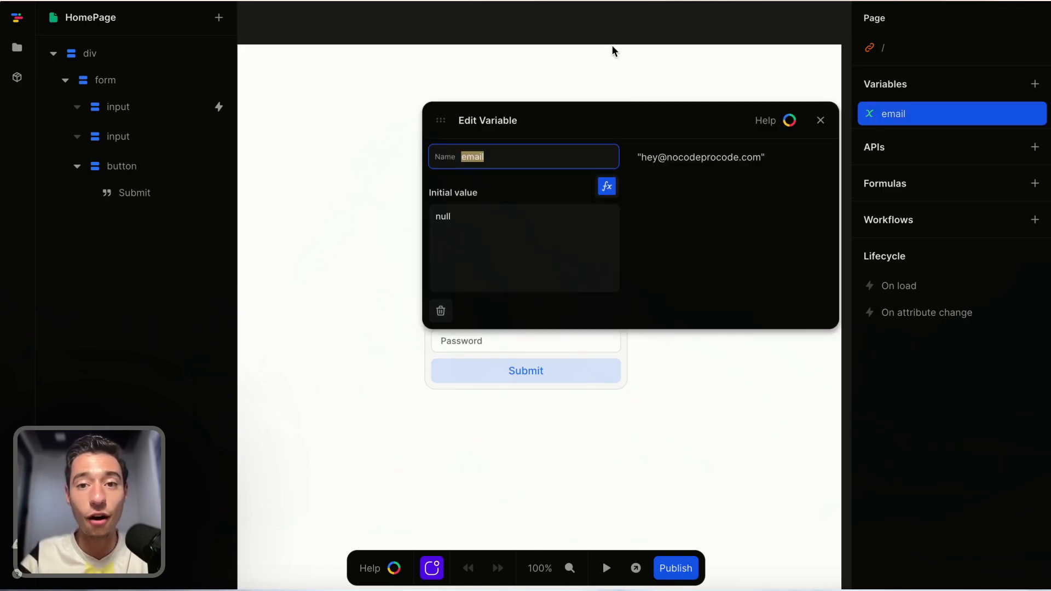
left_click(607, 186)
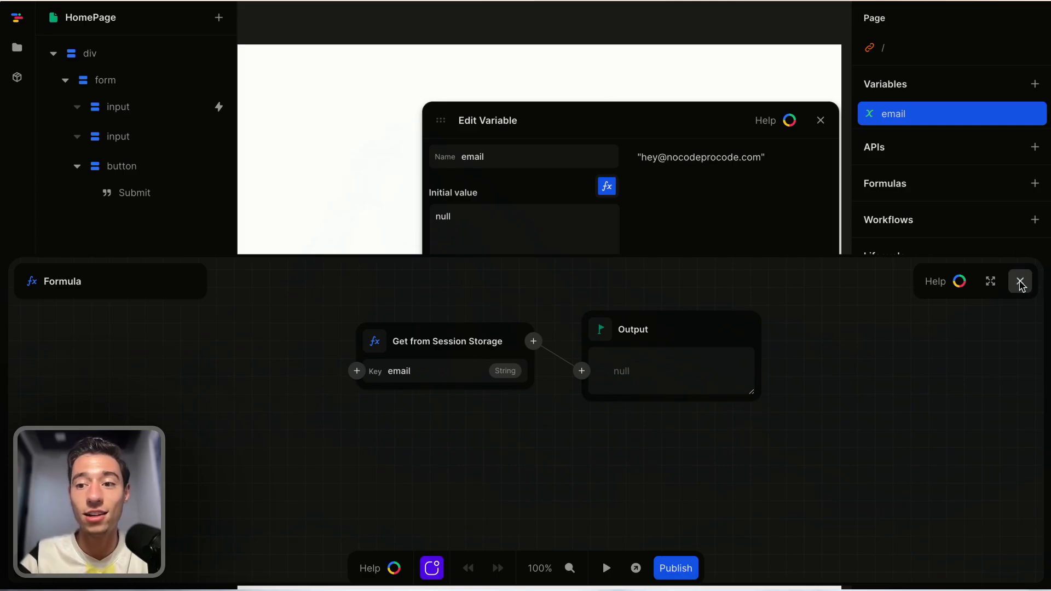
left_click(1020, 281)
left_click(820, 121)
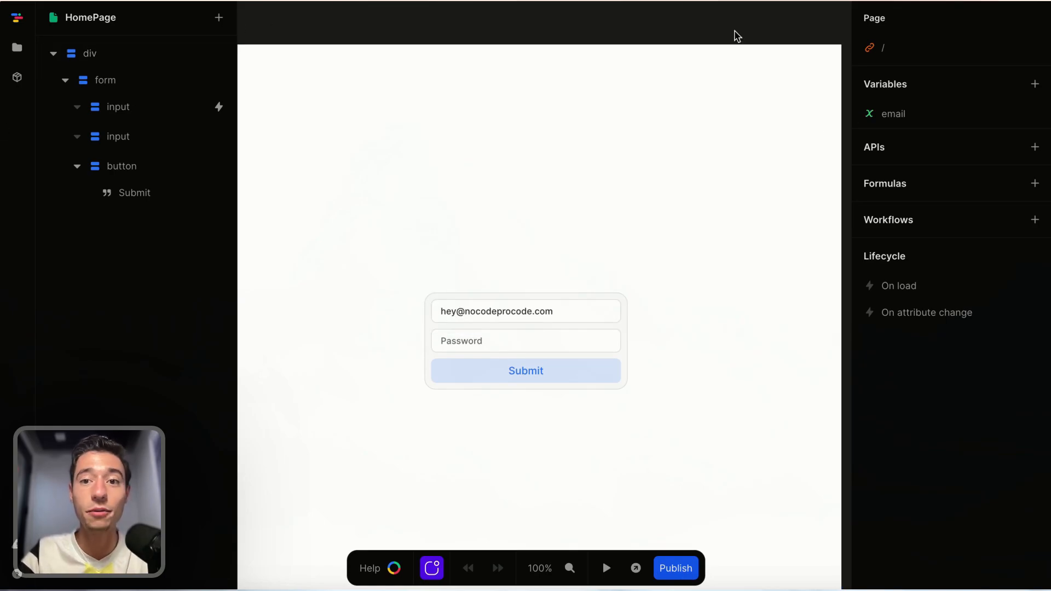
Start the preview and retype an email address into the email field.
left_click(606, 568)
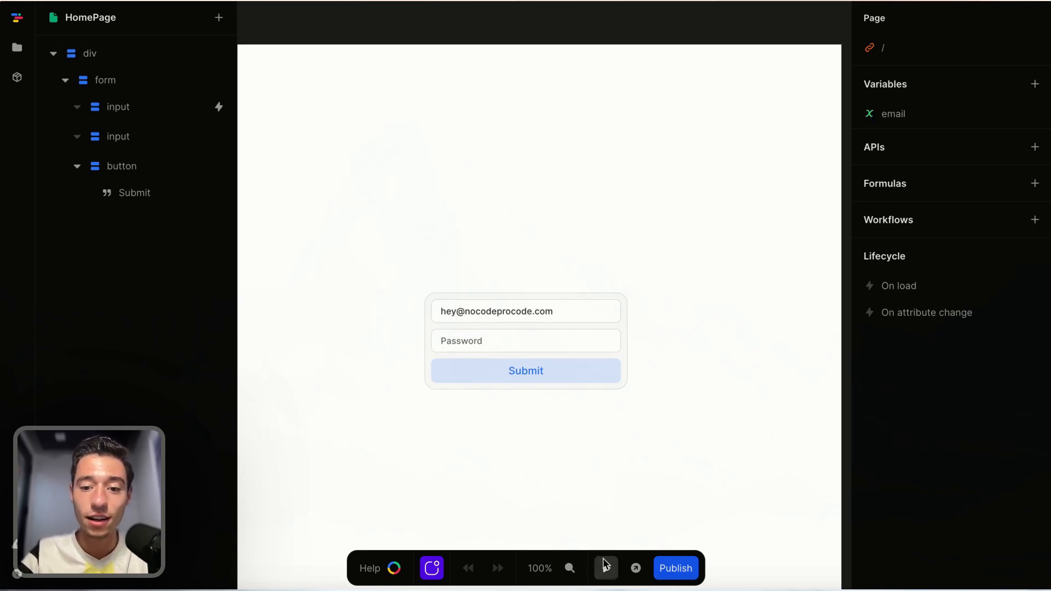
triple_click(541, 312)
key("BackSpace")
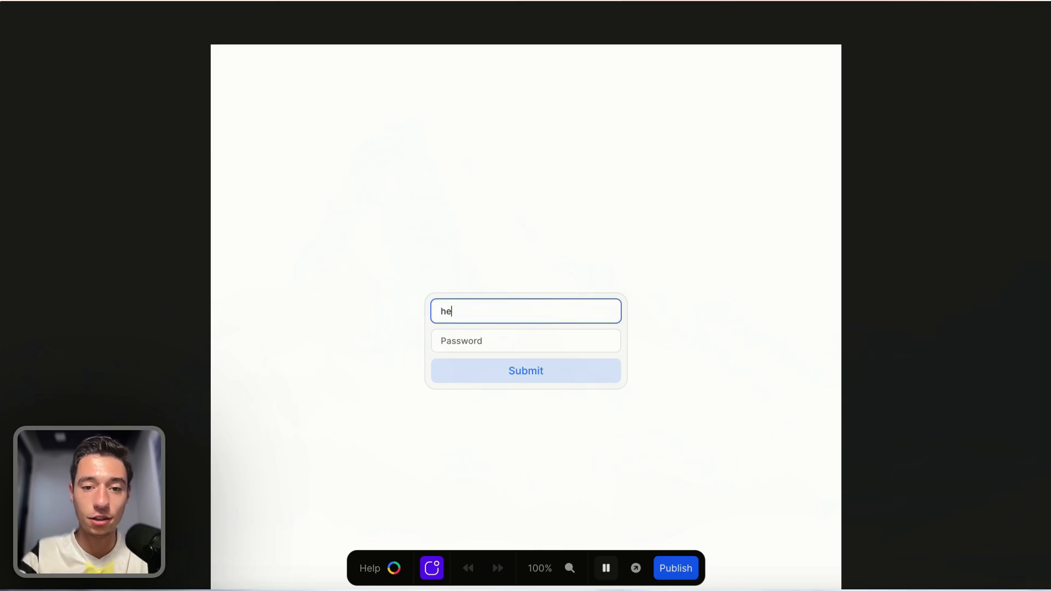
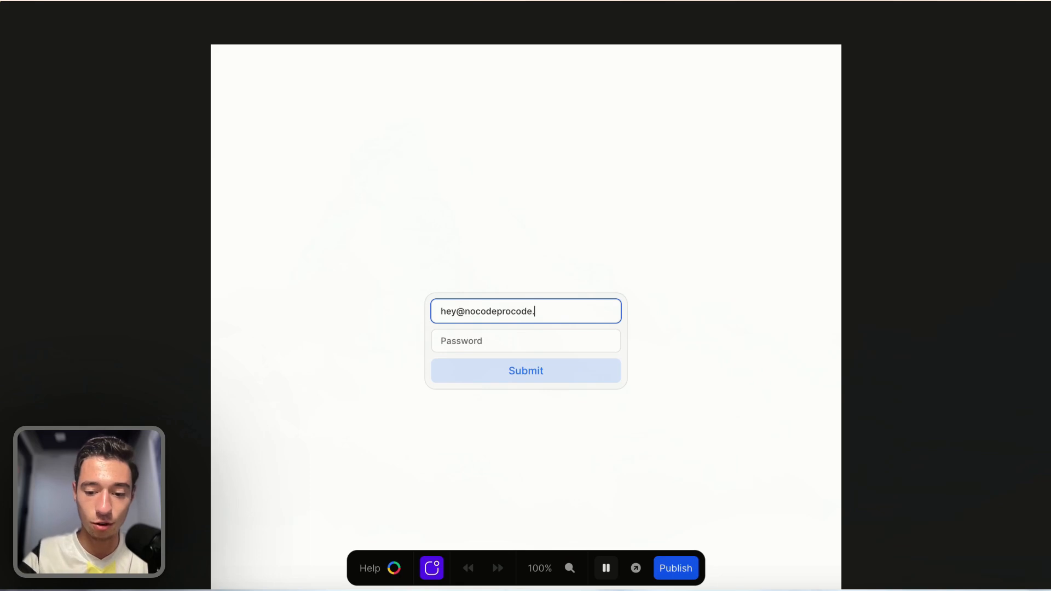
left_click(570, 427)
Reload the previewed page and select the text restored in the email field.
mouse_move(1, 110)
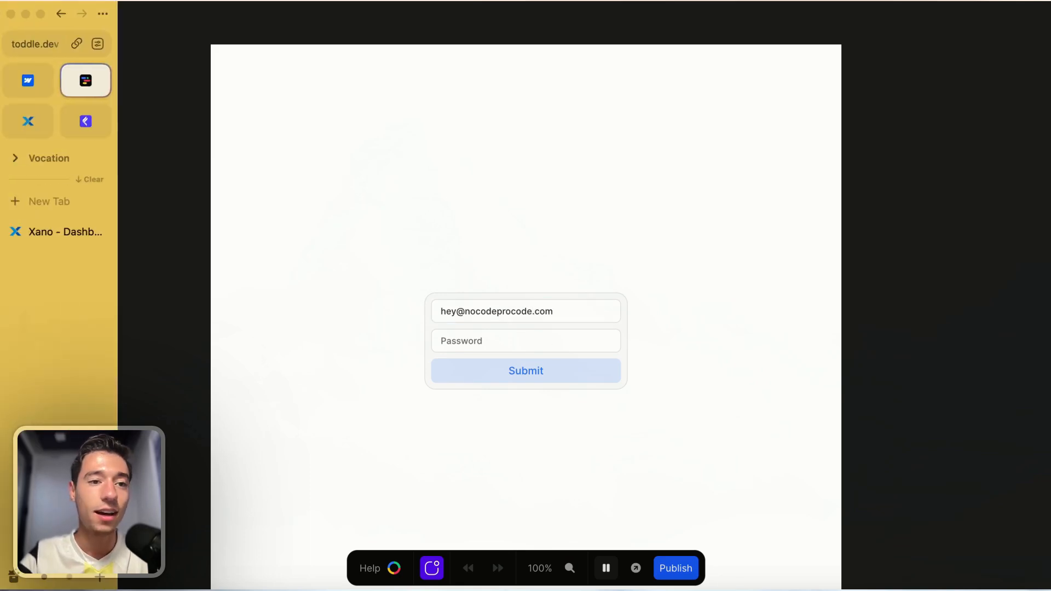
left_click(47, 45)
key("Escape")
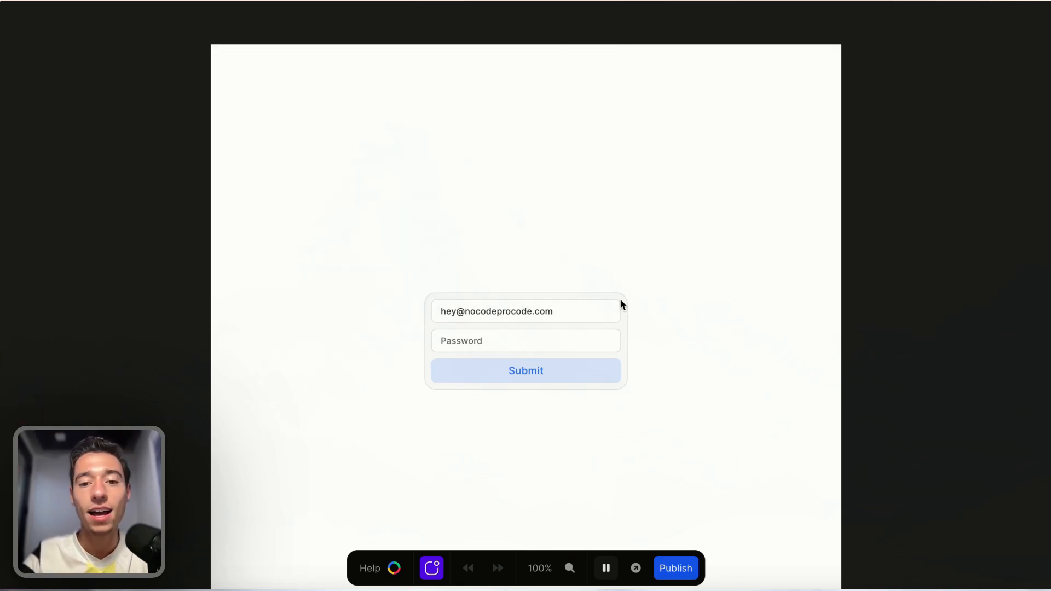
key("super+r")
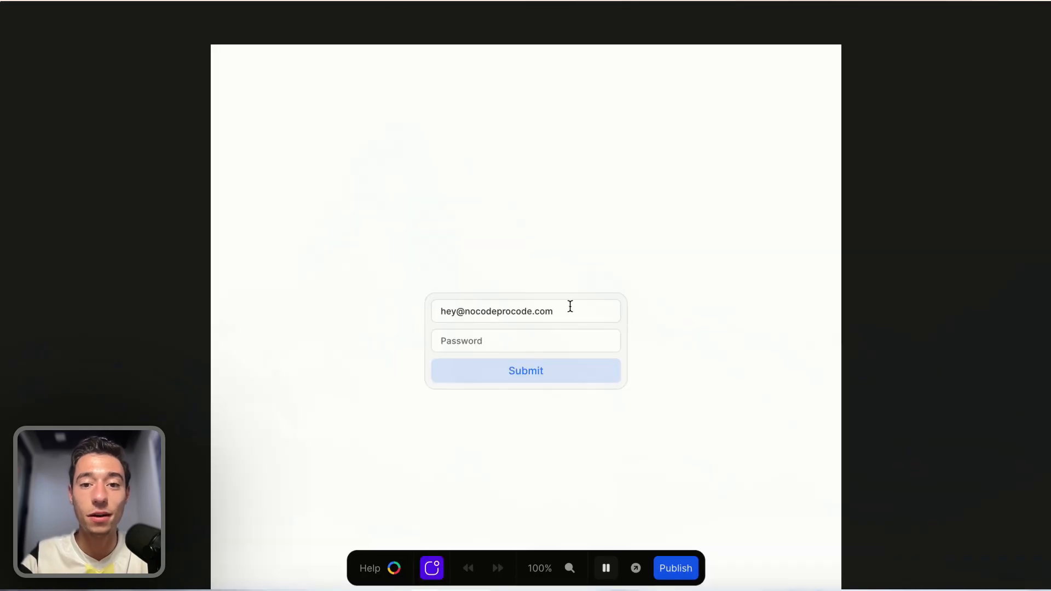
left_click(570, 306)
key("super+a")
left_click(550, 273)
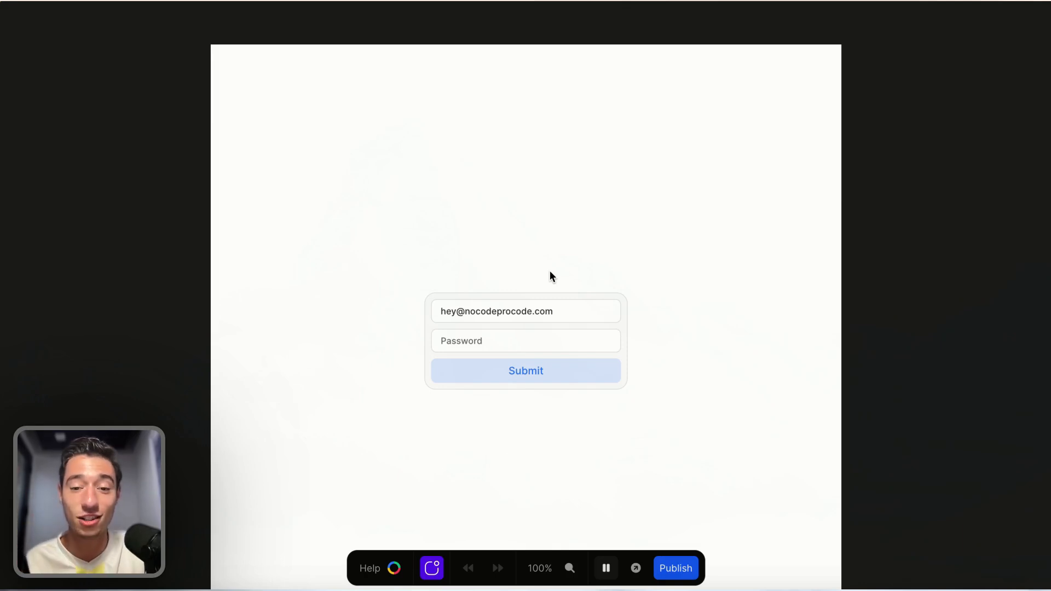
Open a new browser tab and enter noc in its address bar.
mouse_move(3, 198)
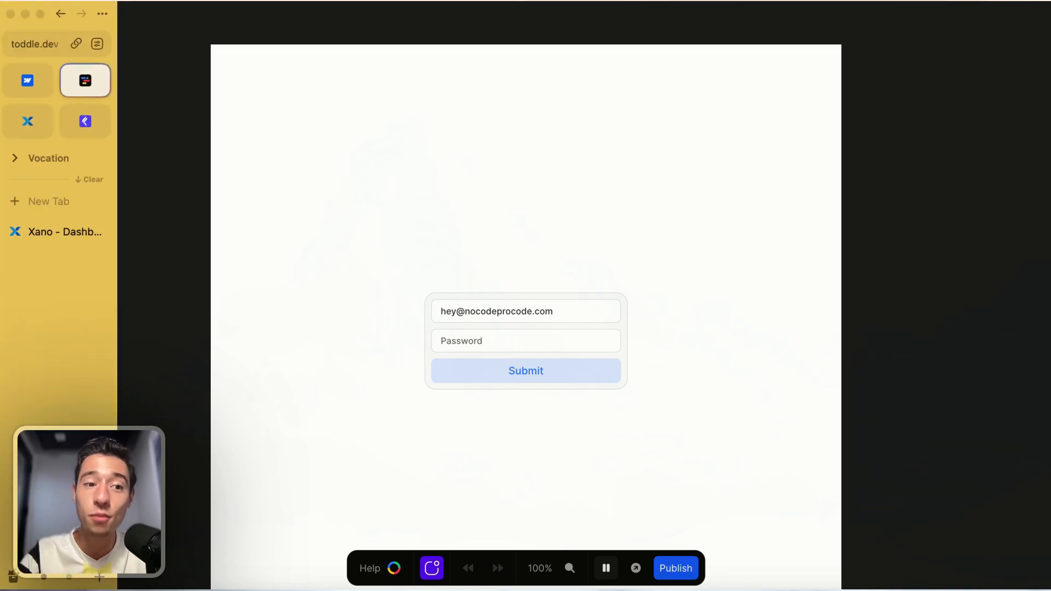
left_click(51, 200)
type("nocodeprocode.com")
key("Return")
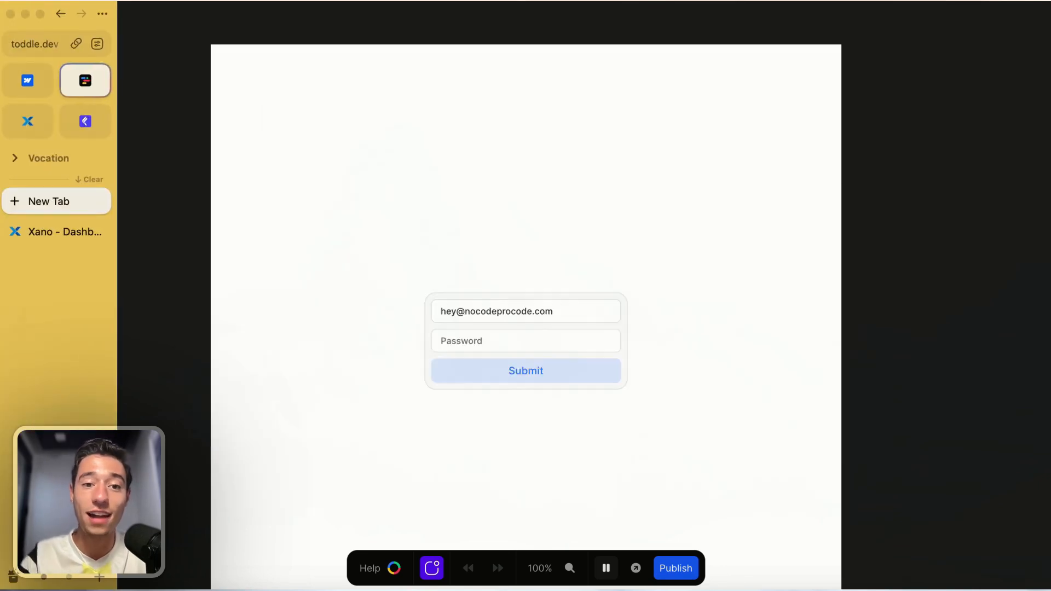